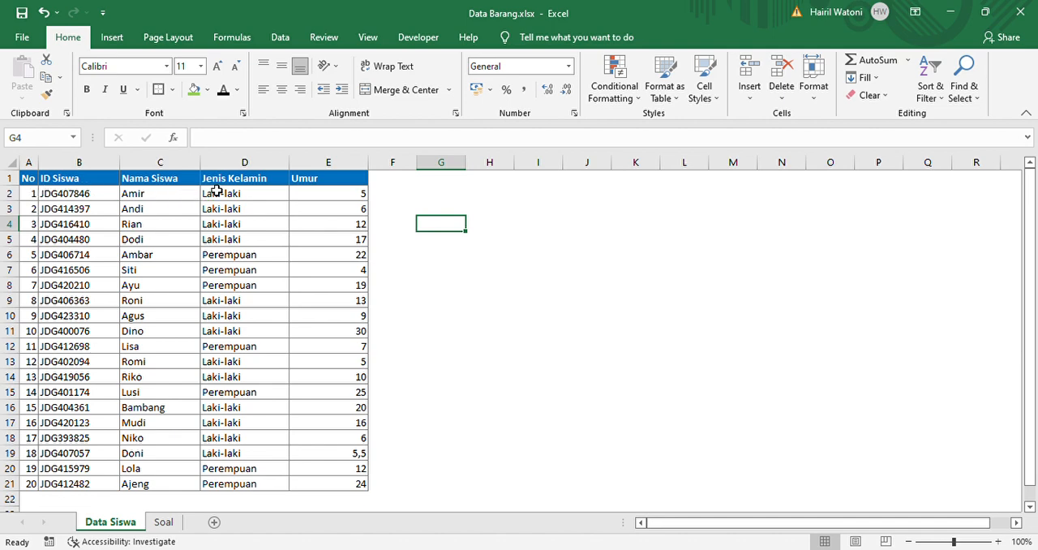
Compare the column headers on the Data Siswa and Soal sheets, including the empty Kelompok Pendidikan column
{"action": "left_click", "coordinate": [317, 184]}
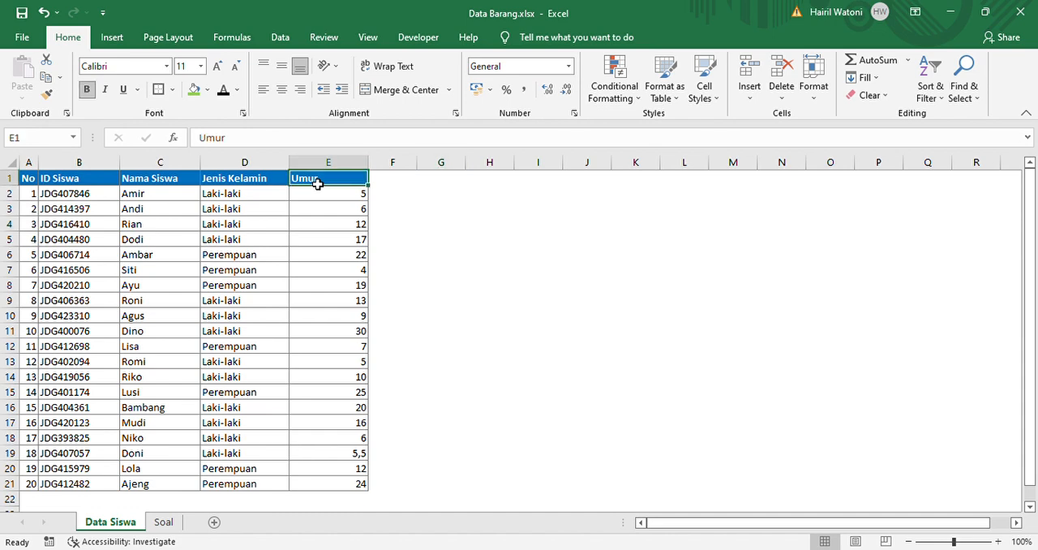
{"action": "left_click", "coordinate": [276, 228]}
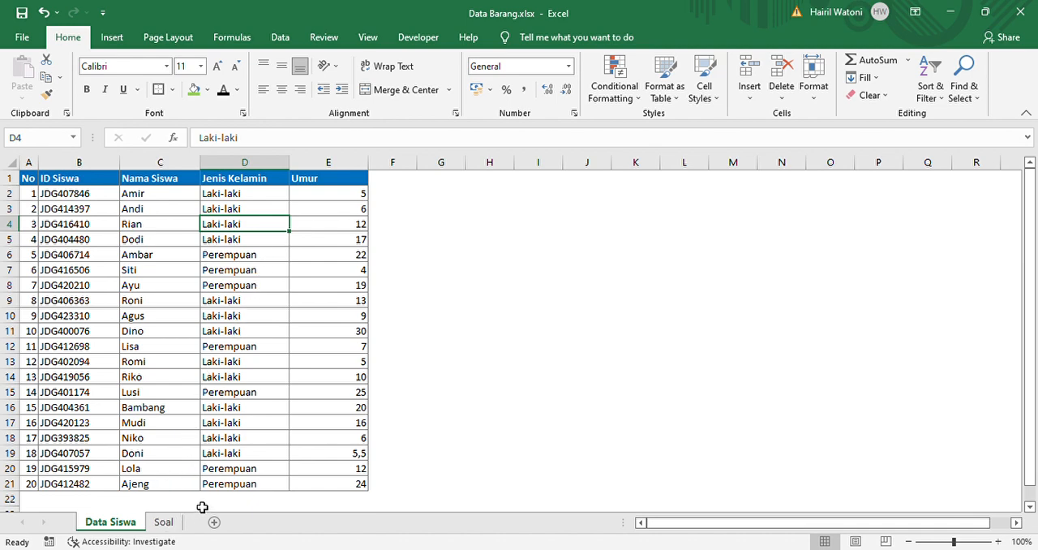
{"action": "left_click", "coordinate": [164, 522]}
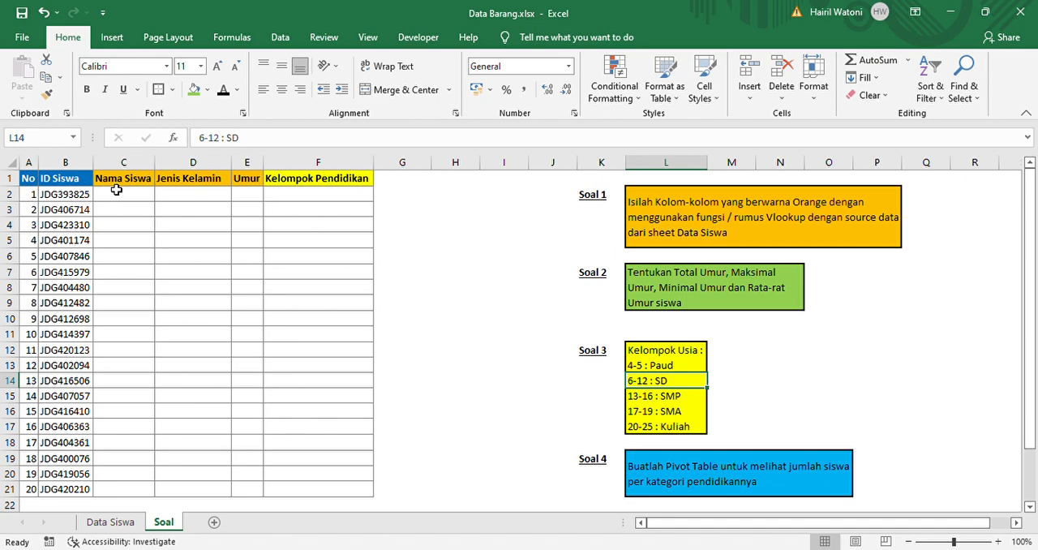
{"action": "left_click", "coordinate": [254, 181]}
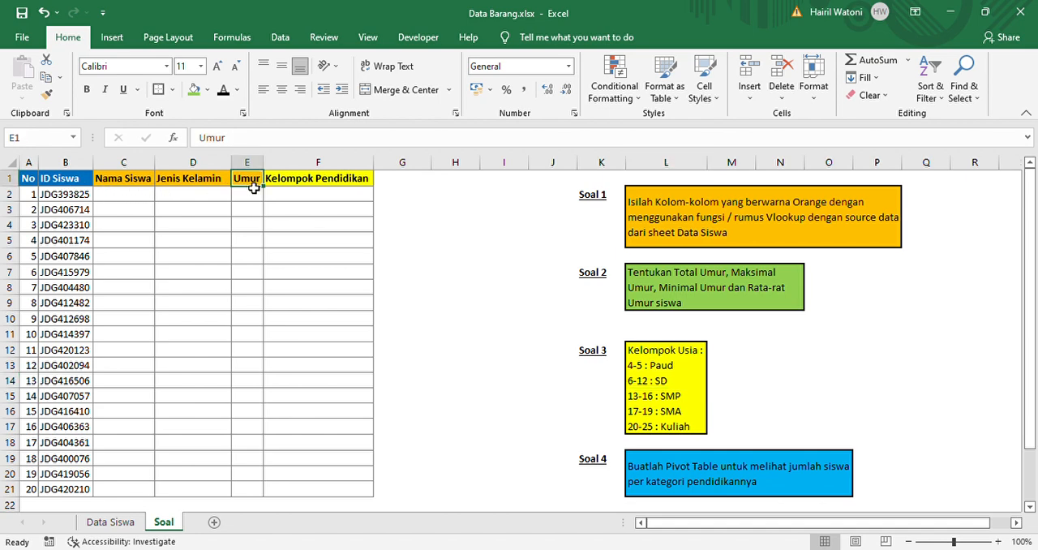
{"action": "left_click_drag", "start_coordinate": [254, 187], "coordinate": [58, 184]}
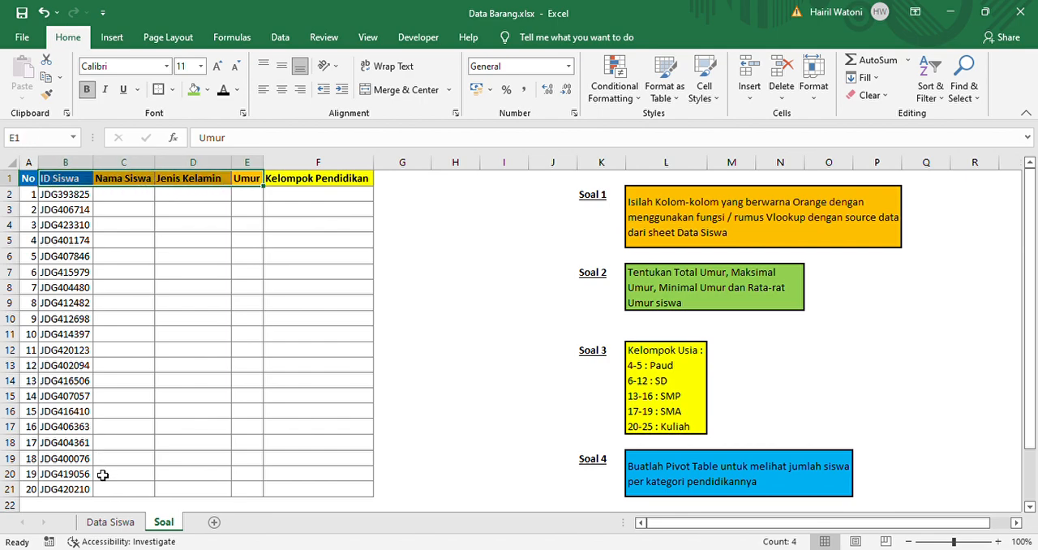
{"action": "left_click", "coordinate": [101, 521]}
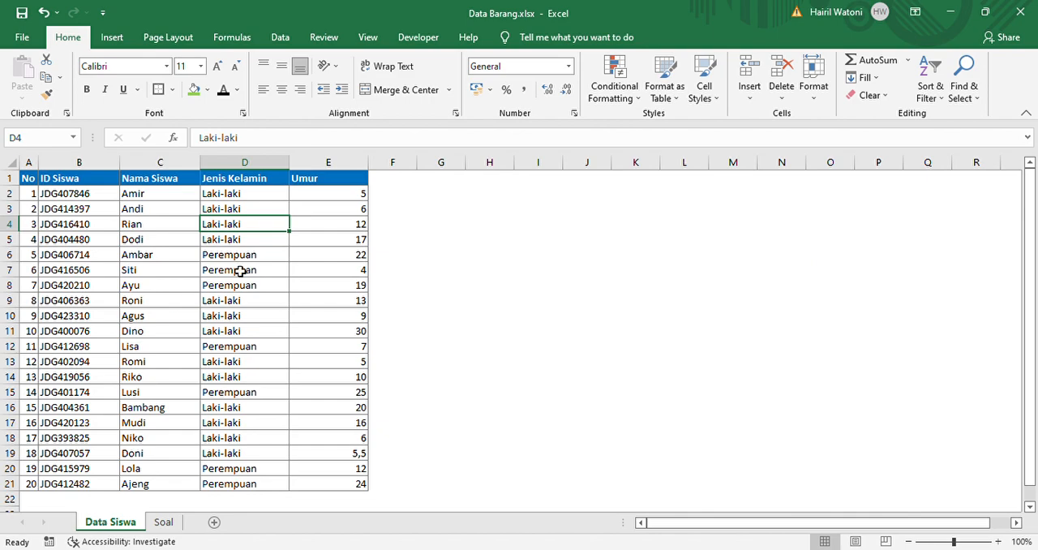
{"action": "left_click", "coordinate": [341, 183]}
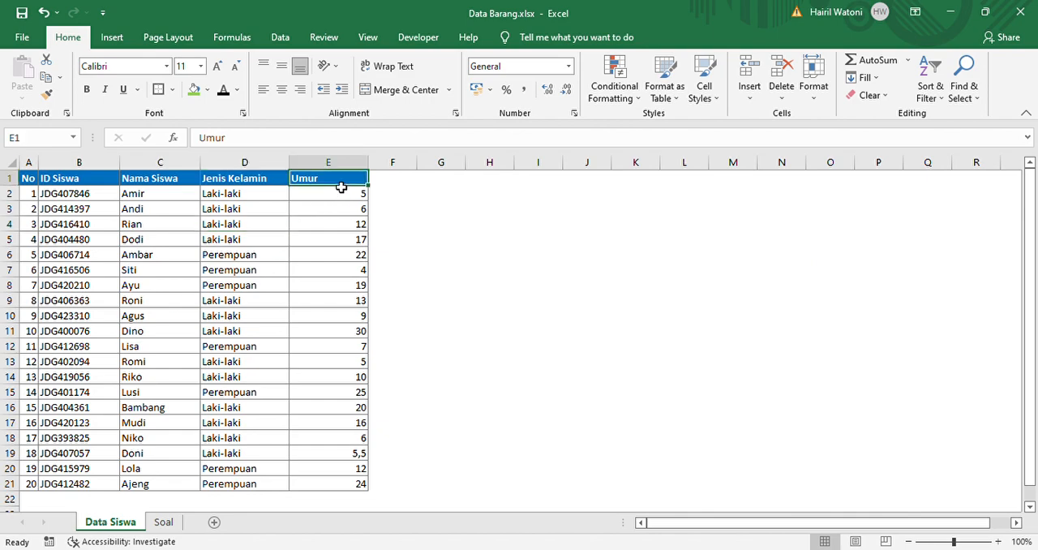
{"action": "left_click", "coordinate": [162, 522]}
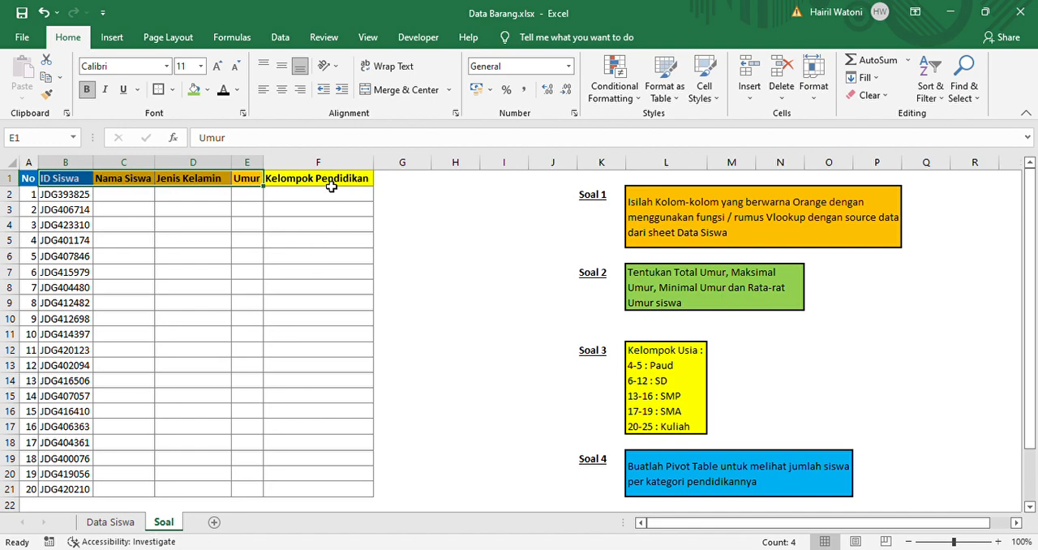
{"action": "left_click", "coordinate": [331, 186]}
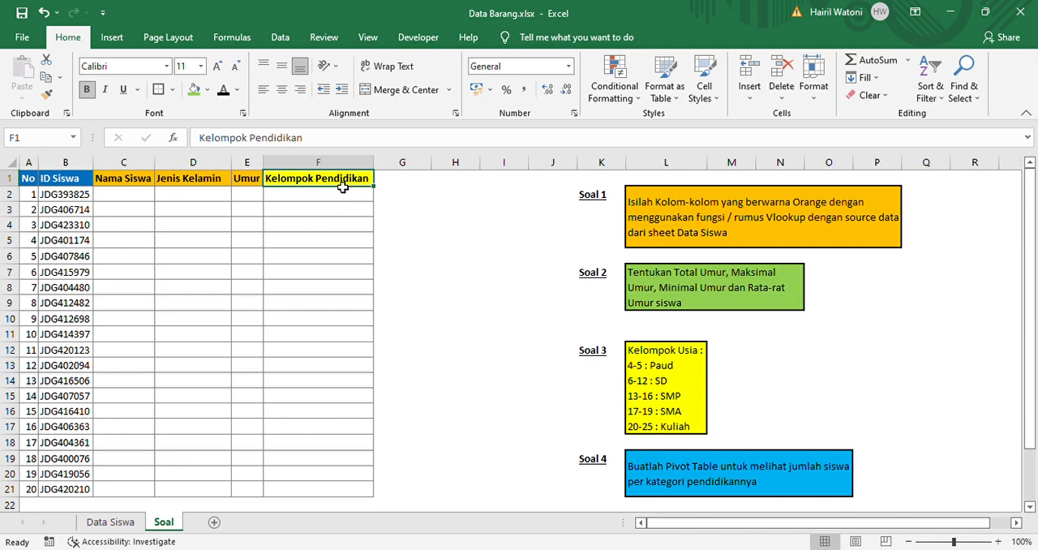
{"action": "left_click", "coordinate": [344, 208]}
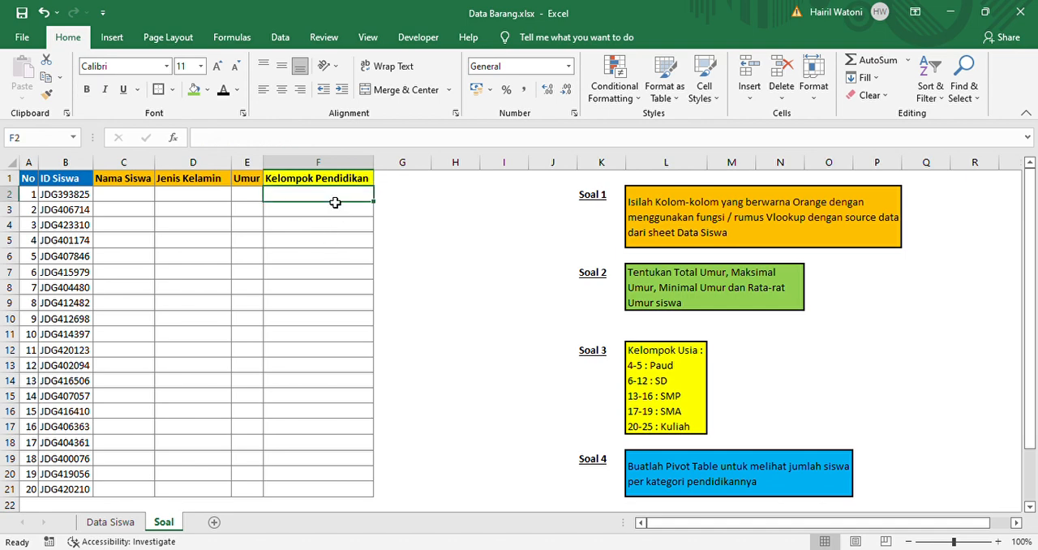
{"action": "left_click", "coordinate": [334, 217]}
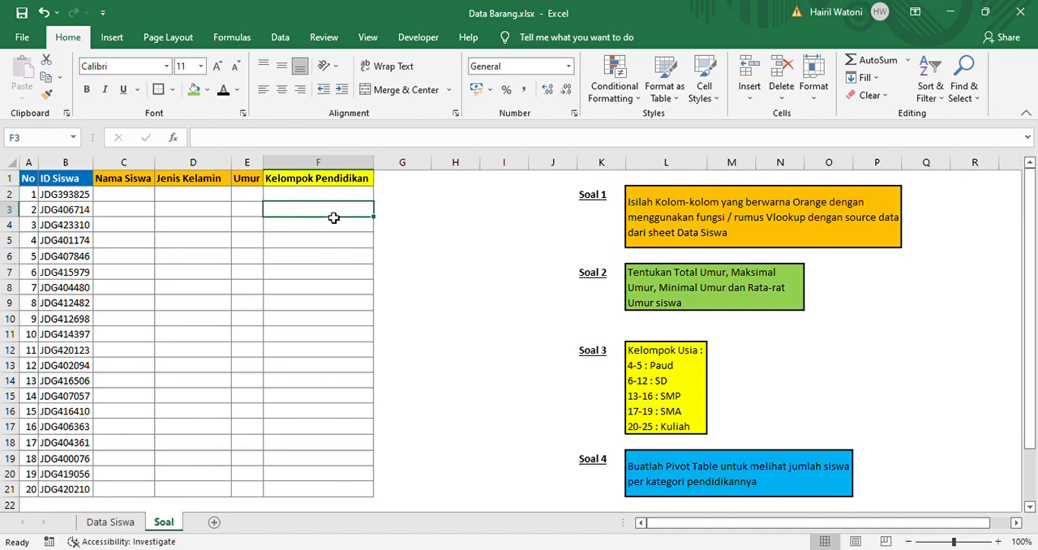
{"action": "left_click", "coordinate": [342, 198]}
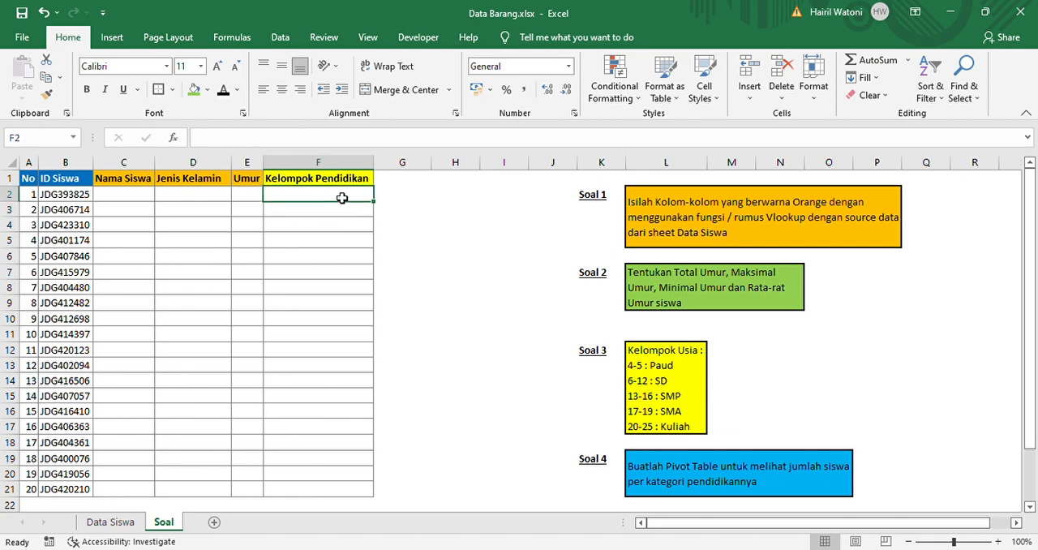
{"action": "left_click", "coordinate": [334, 217]}
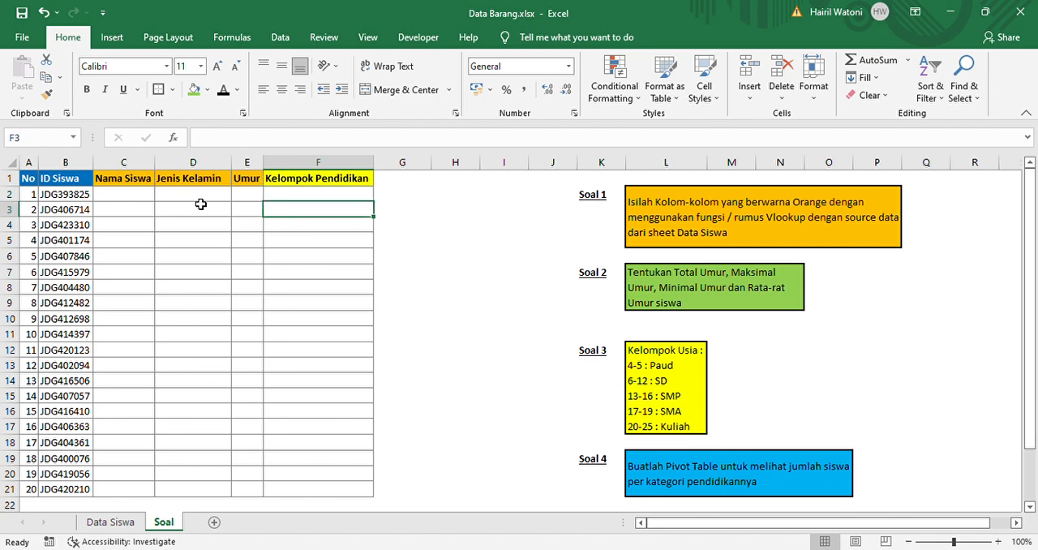
Examine the Soal 1 instruction, the orange Nama Siswa, Jenis Kelamin and Umur columns, and their source data on the Data Siswa sheet
{"action": "left_click", "coordinate": [604, 206]}
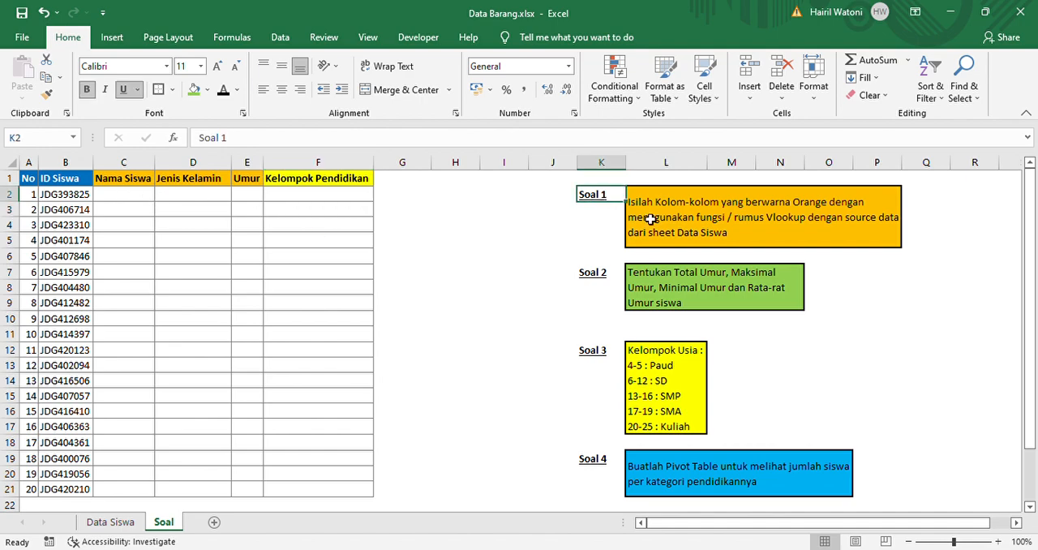
{"action": "key", "text": "Right"}
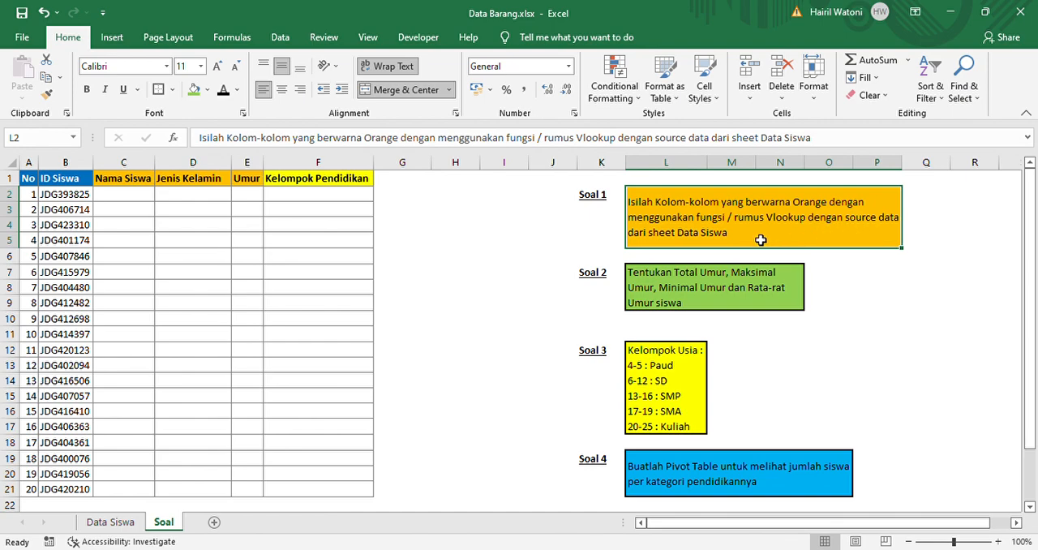
{"action": "left_click", "coordinate": [124, 182]}
{"action": "left_click", "coordinate": [126, 196]}
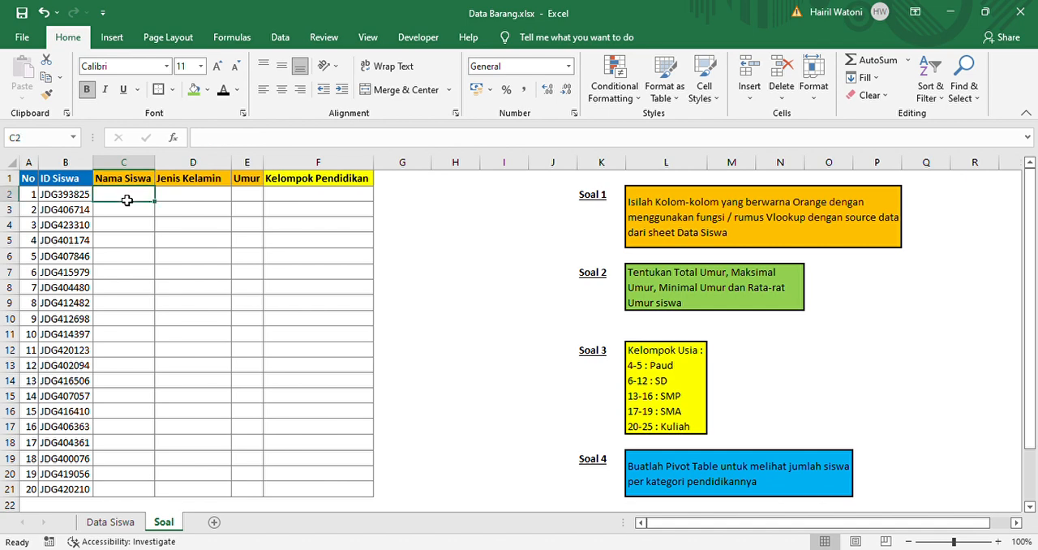
{"action": "left_click_drag", "start_coordinate": [111, 179], "coordinate": [243, 185]}
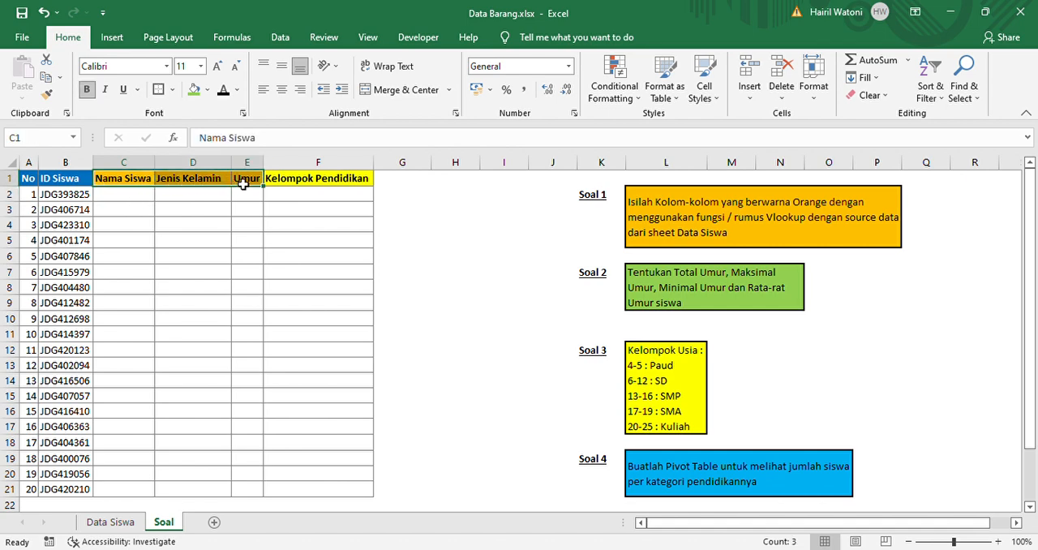
{"action": "left_click", "coordinate": [243, 184]}
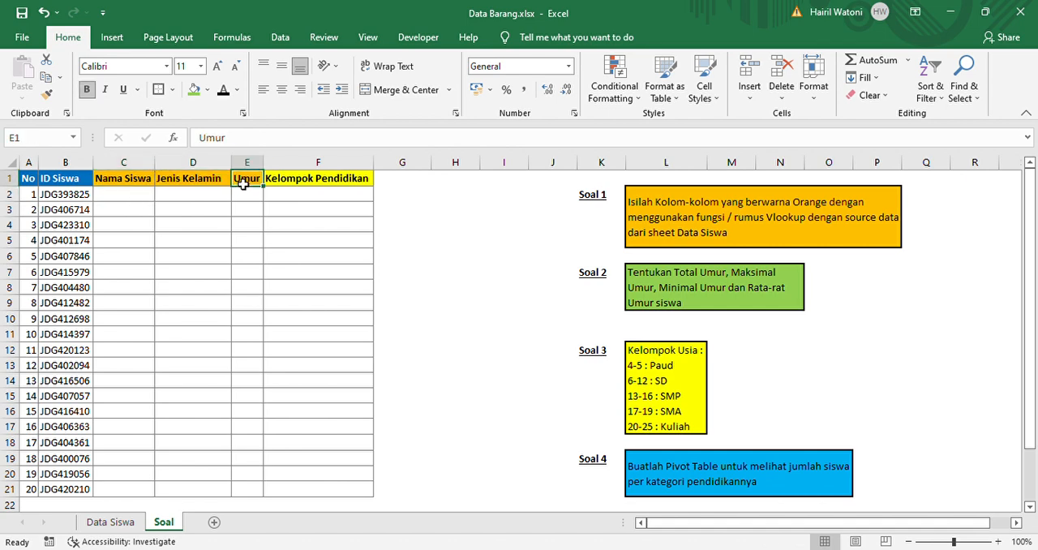
{"action": "left_click", "coordinate": [200, 196]}
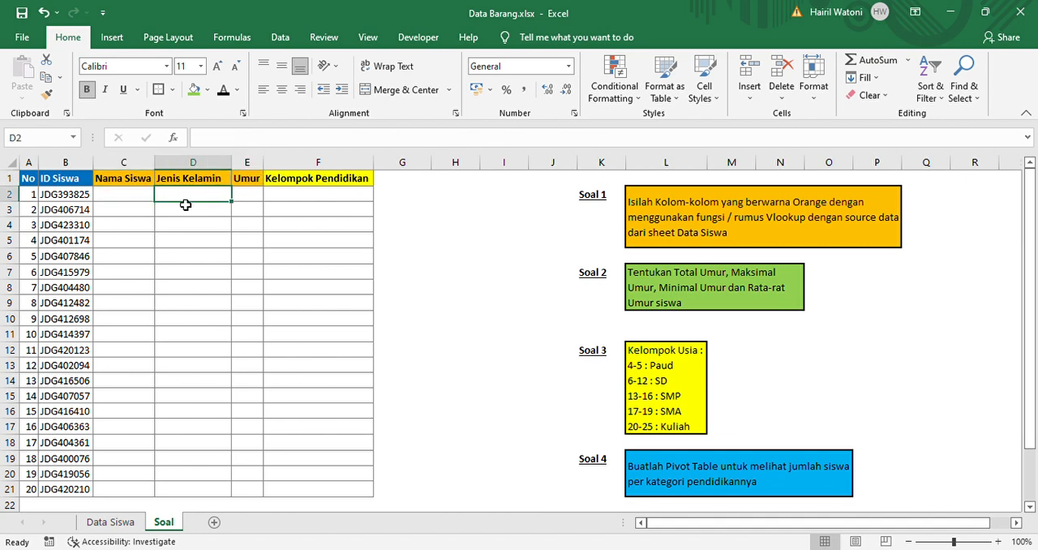
{"action": "left_click_drag", "start_coordinate": [224, 201], "coordinate": [220, 321]}
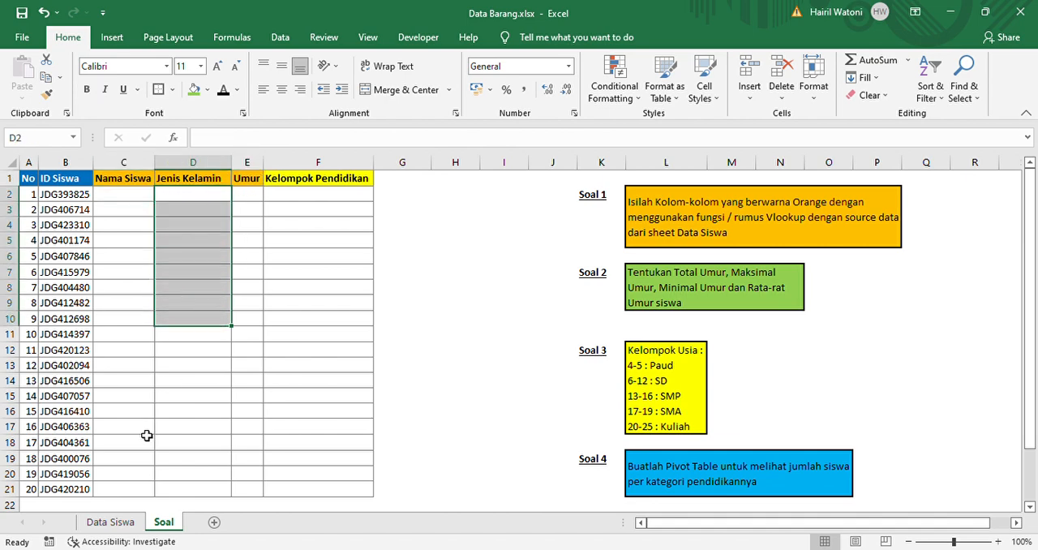
{"action": "left_click", "coordinate": [118, 523]}
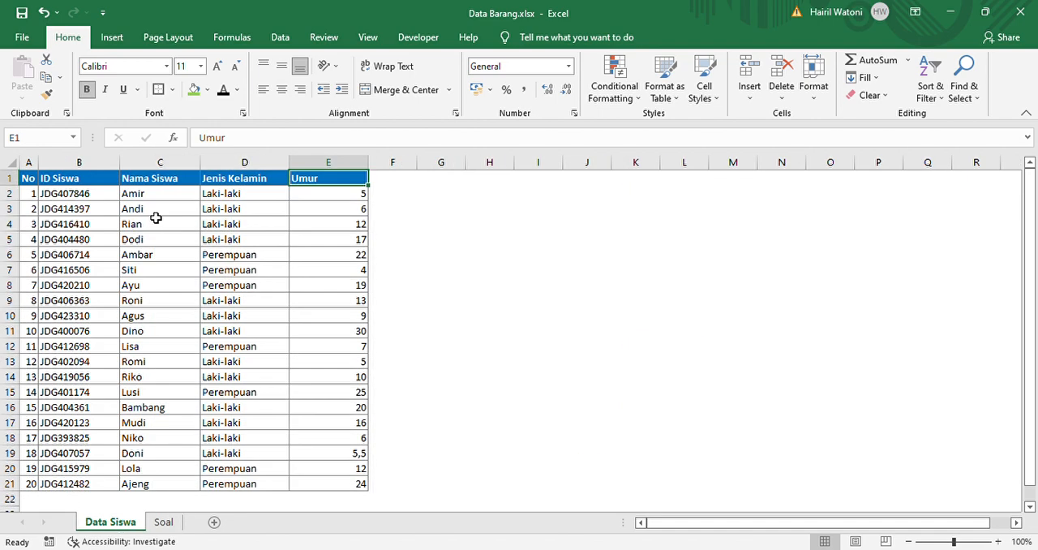
{"action": "left_click_drag", "start_coordinate": [155, 194], "coordinate": [315, 484]}
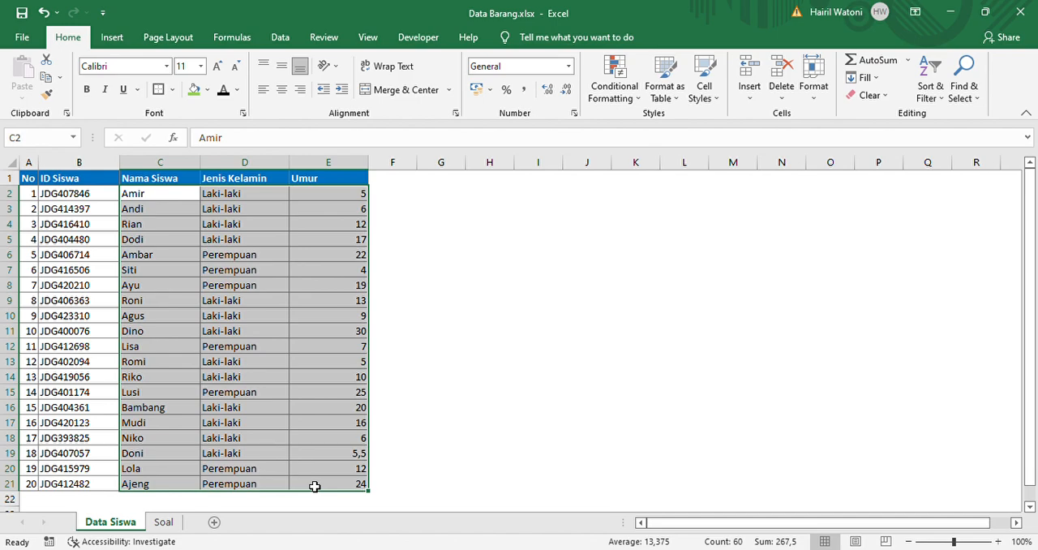
{"action": "left_click", "coordinate": [166, 522]}
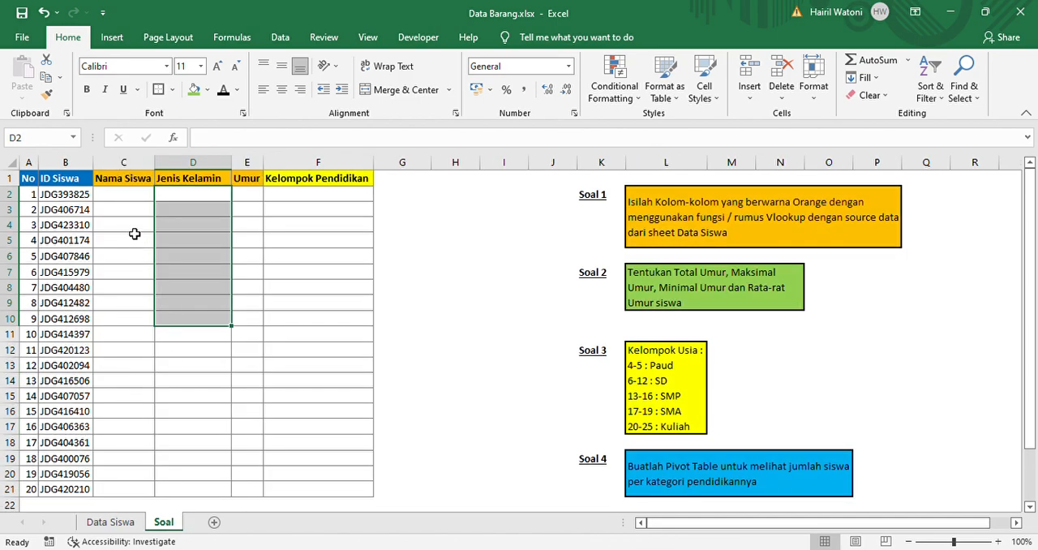
Begin a VLOOKUP formula in cell C2 of the Soal sheet with B2 as the lookup value
{"action": "left_click", "coordinate": [131, 201]}
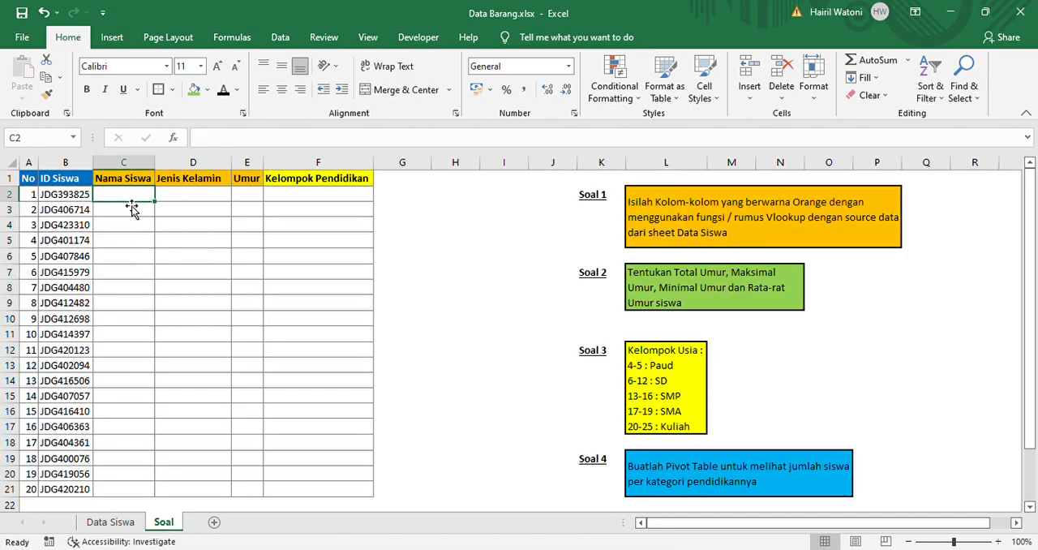
{"action": "left_click", "coordinate": [178, 201]}
{"action": "left_click", "coordinate": [143, 201]}
{"action": "type", "text": "="}
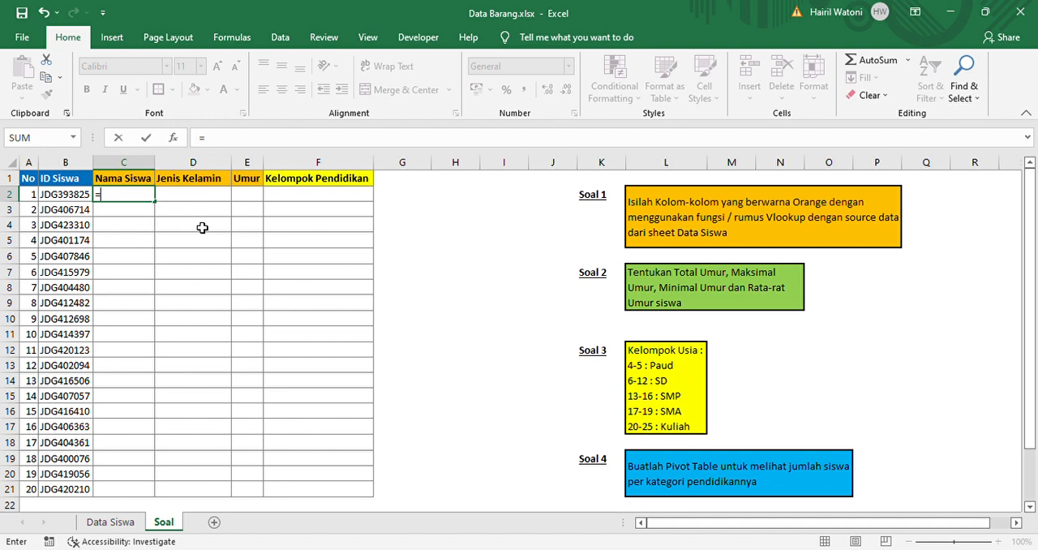
{"action": "type", "text": "o"}
{"action": "key", "text": "Tab"}
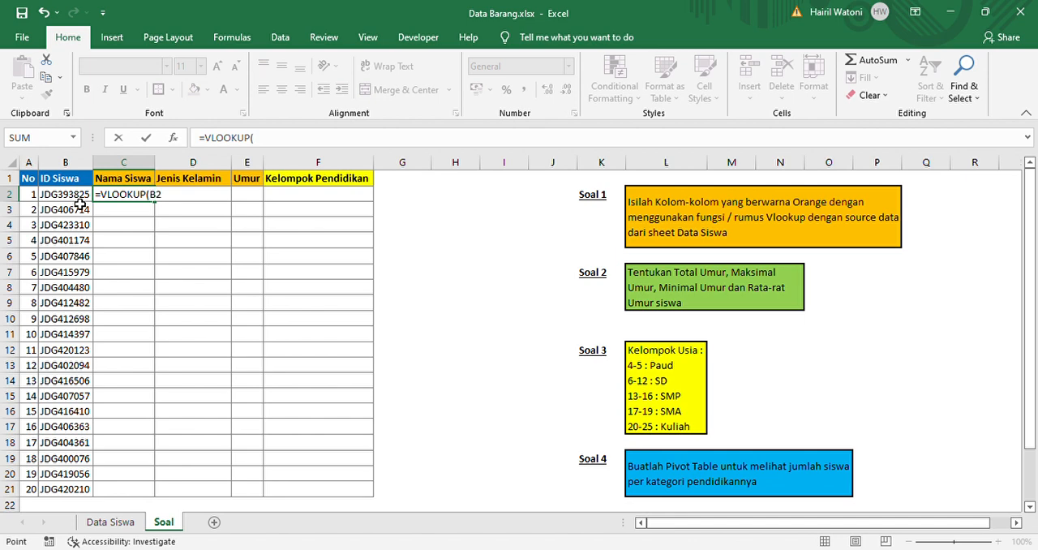
{"action": "left_click", "coordinate": [81, 198]}
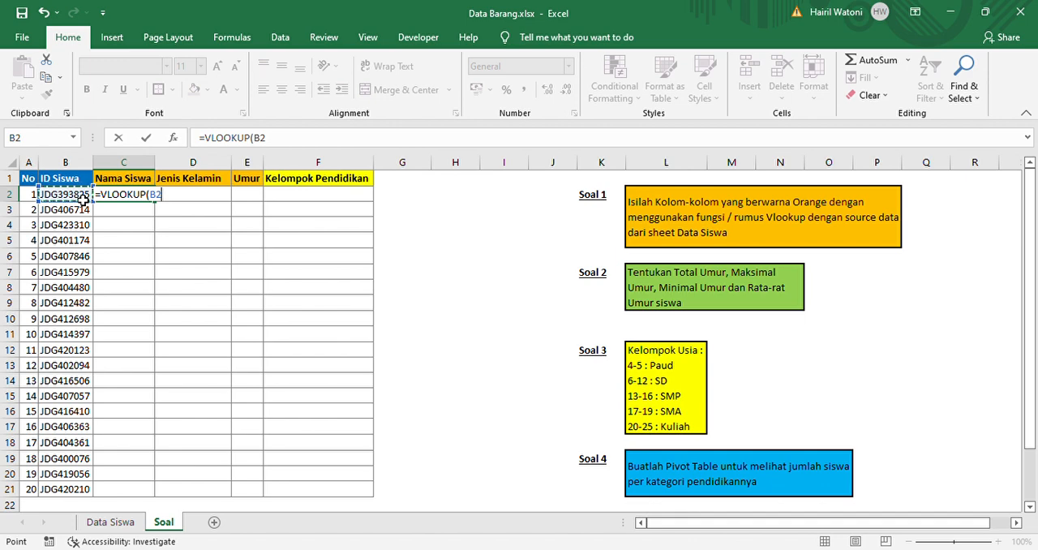
{"action": "type", "text": ";"}
{"action": "left_click", "coordinate": [288, 143]}
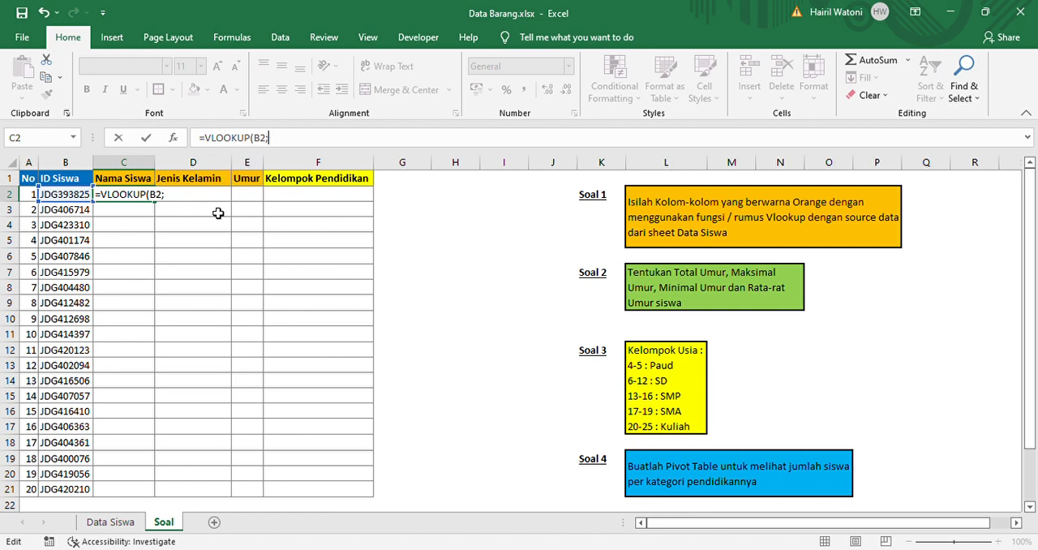
Set the VLOOKUP table array to range B2:C21 on the Data Siswa sheet
{"action": "left_click", "coordinate": [106, 522]}
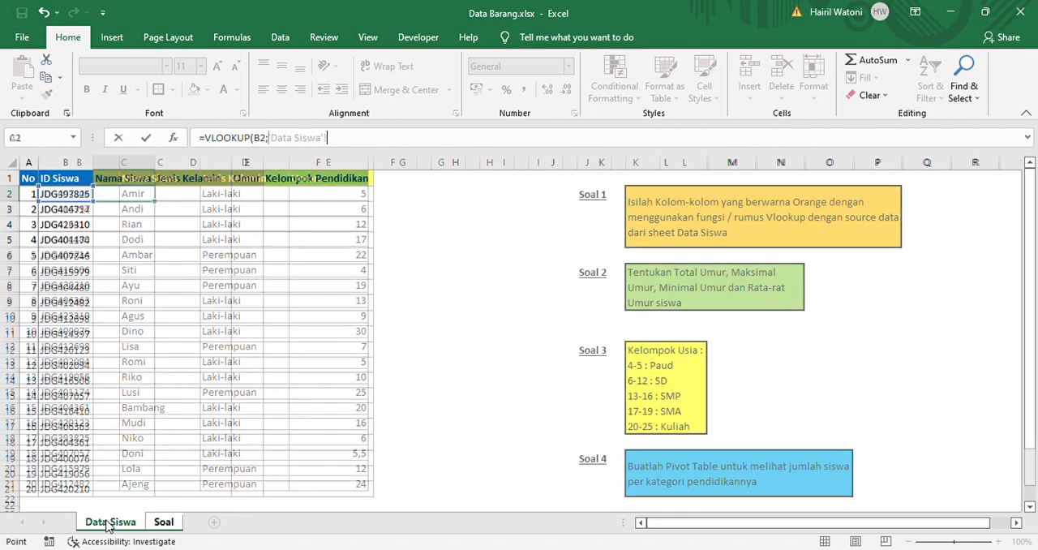
{"action": "left_click", "coordinate": [91, 199]}
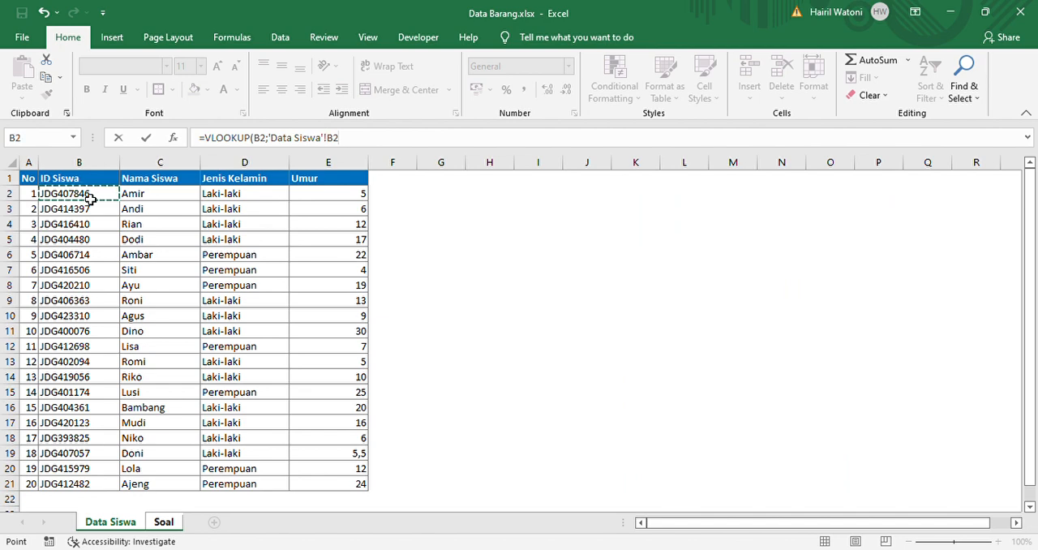
{"action": "key", "text": "shift+Right"}
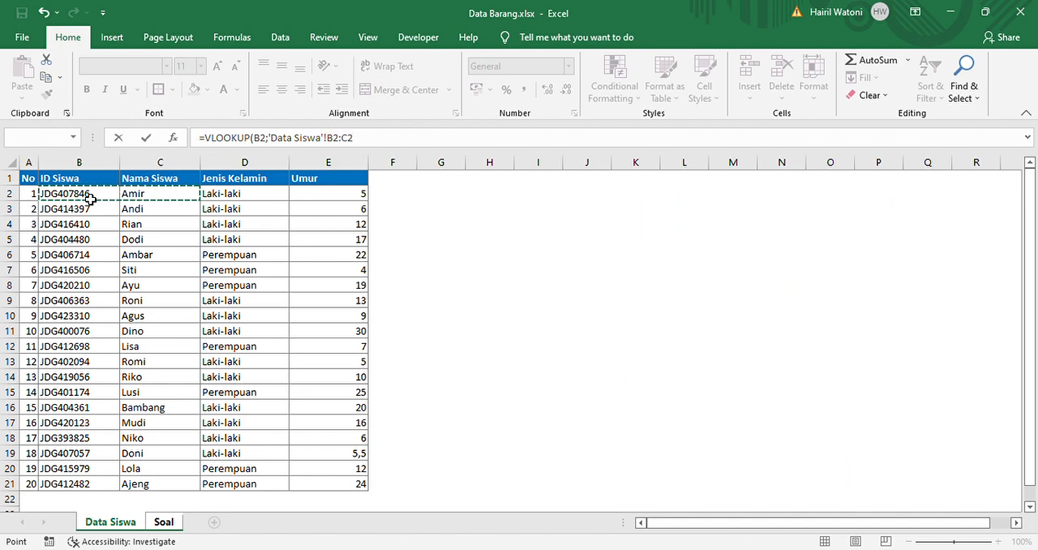
{"action": "key", "text": "shift+Down"}
{"action": "key", "text": "shift+Down"}
{"action": "key", "text": "shift+Down"}
{"action": "key", "text": "shift+Down"}
{"action": "key", "text": "shift+Down"}
{"action": "key", "text": "shift+Down"}
{"action": "key", "text": "shift+Down"}
{"action": "key", "text": "shift+Down"}
{"action": "key", "text": "shift+Down"}
{"action": "key", "text": "shift+Down"}
{"action": "key", "text": "shift+Down"}
{"action": "key", "text": "shift+Down"}
{"action": "key", "text": "shift+Down"}
{"action": "key", "text": "shift+Down"}
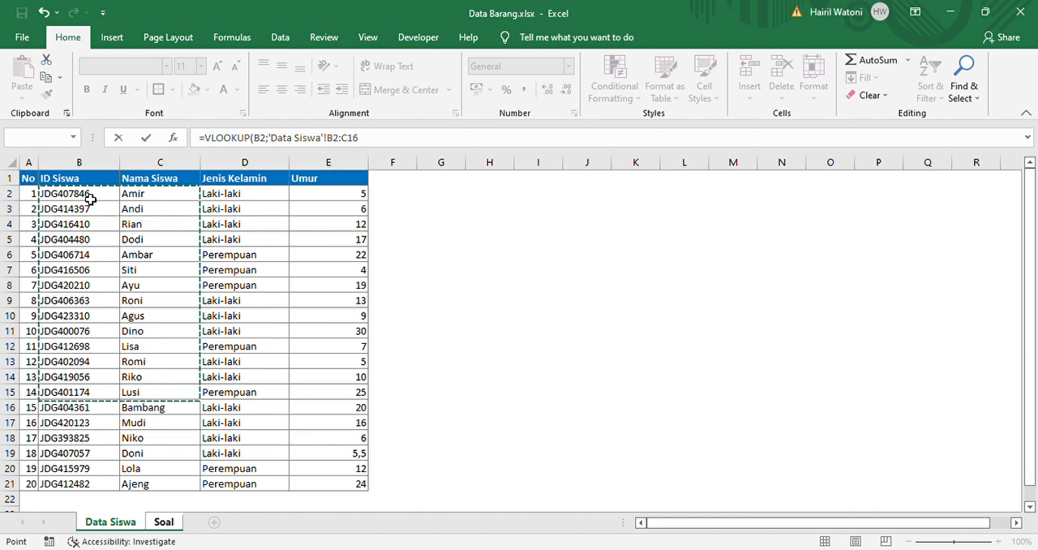
{"action": "key", "text": "shift+Down"}
{"action": "key", "text": "shift+Down"}
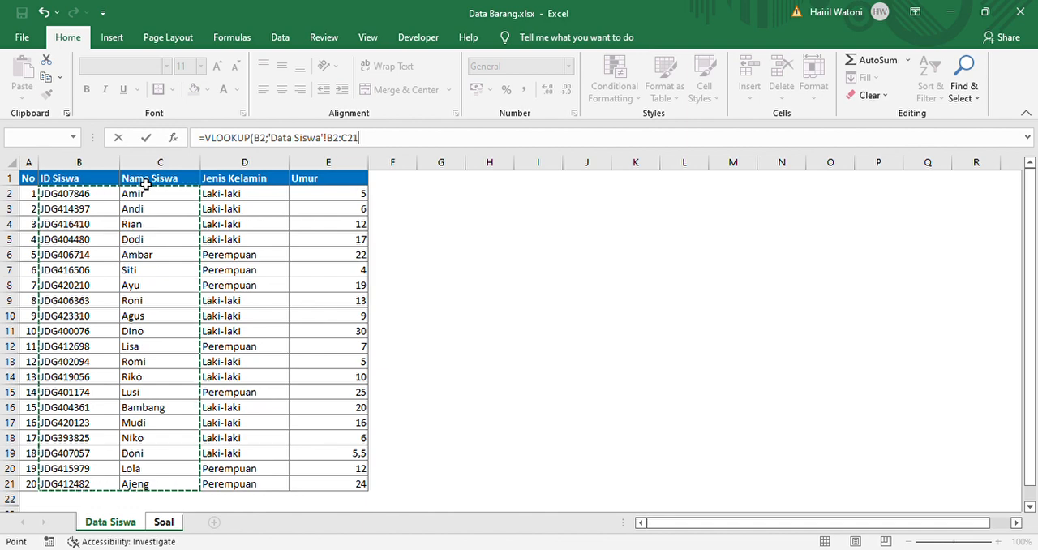
Complete the VLOOKUP formula with column index 2 and FALSE for an exact match
{"action": "type", "text": ";"}
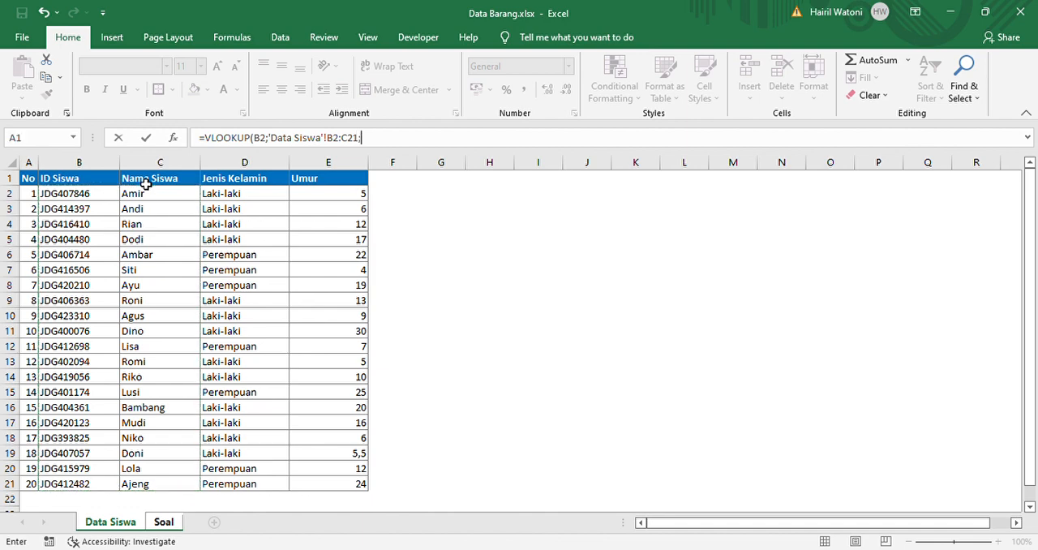
{"action": "type", "text": "2;false"}
{"action": "key", "text": "Return"}
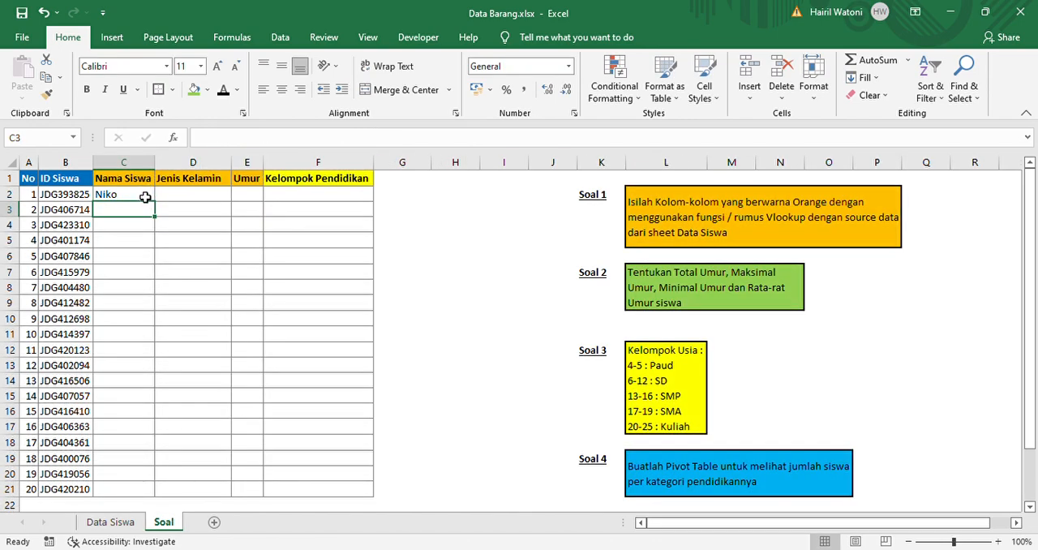
Try auto-filling the Nama Siswa formula from C2 down to C21 and undo the fill
{"action": "left_click", "coordinate": [117, 199]}
{"action": "left_click", "coordinate": [150, 226]}
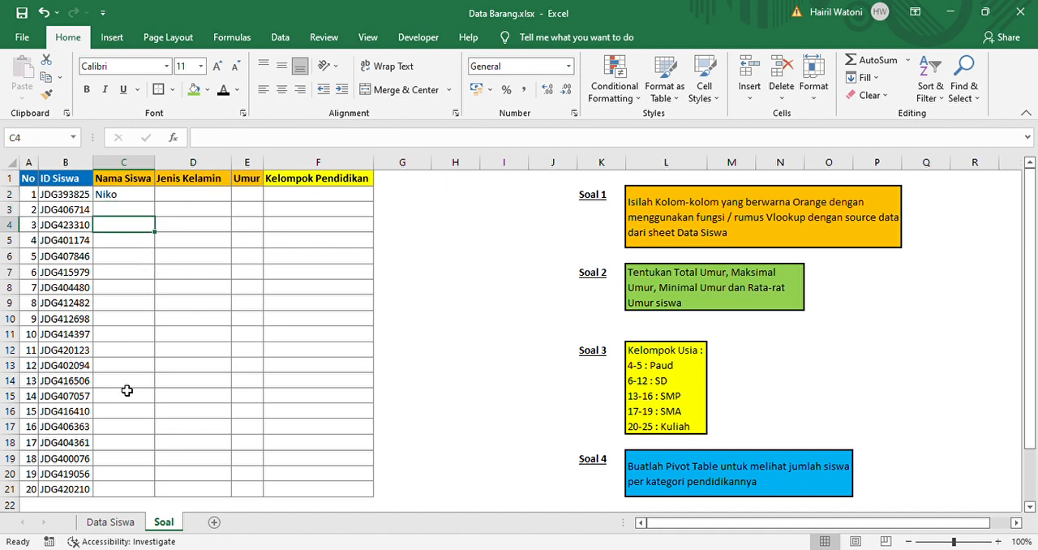
{"action": "left_click_drag", "start_coordinate": [143, 210], "coordinate": [151, 504]}
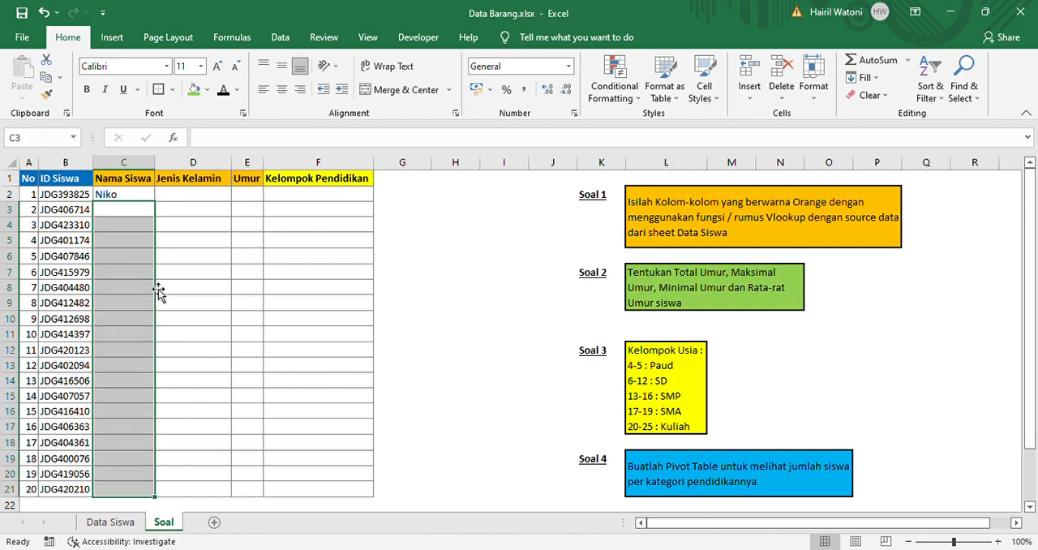
{"action": "left_click", "coordinate": [134, 200]}
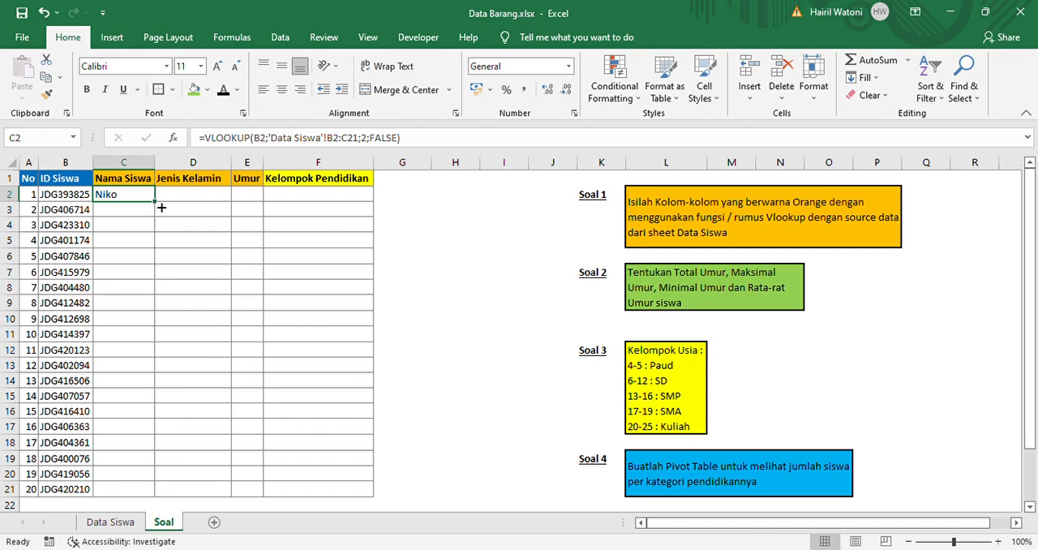
{"action": "double_click", "coordinate": [161, 207]}
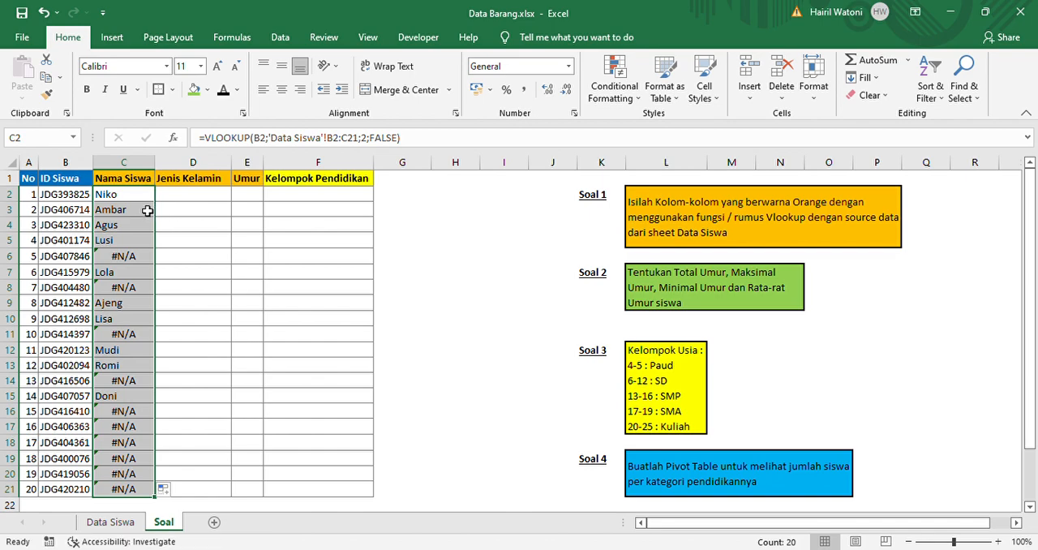
{"action": "left_click", "coordinate": [144, 211]}
{"action": "key", "text": "ctrl+z"}
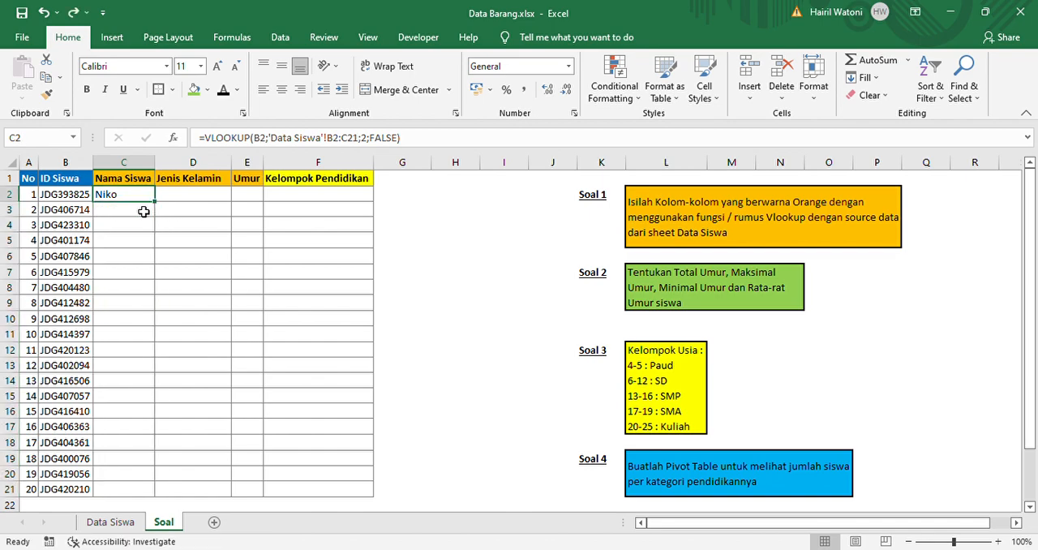
Copy the relative-range VLOOKUP formula from C2 into cells C3:C21 of the Nama Siswa column
{"action": "key", "text": "ctrl+c"}
{"action": "key", "text": "Left"}
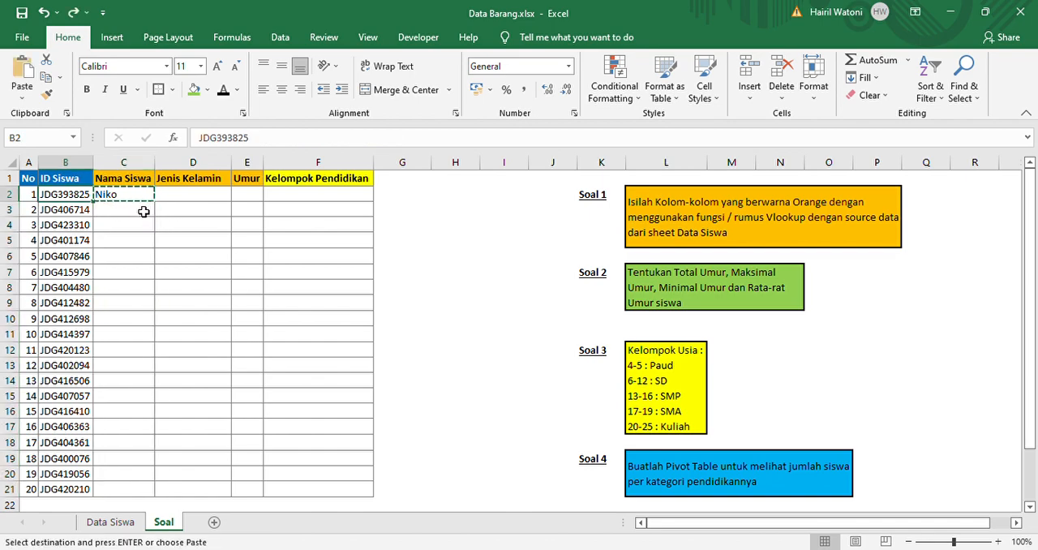
{"action": "key", "text": "Right"}
{"action": "key", "text": "Down"}
{"action": "key", "text": "shift+Down"}
{"action": "key", "text": "shift+Down"}
{"action": "key", "text": "shift+Down"}
{"action": "key", "text": "shift+Down"}
{"action": "key", "text": "shift+Down"}
{"action": "key", "text": "shift+Down"}
{"action": "key", "text": "shift+Down"}
{"action": "key", "text": "shift+Down"}
{"action": "key", "text": "shift+Down"}
{"action": "key", "text": "shift+Down"}
{"action": "key", "text": "shift+Down"}
{"action": "key", "text": "shift+Down"}
{"action": "key", "text": "shift+Down"}
{"action": "key", "text": "shift+Down"}
{"action": "key", "text": "shift+Down"}
{"action": "key", "text": "shift+Down"}
{"action": "key", "text": "shift+Down"}
{"action": "key", "text": "shift+Down"}
{"action": "key", "text": "shift+Down"}
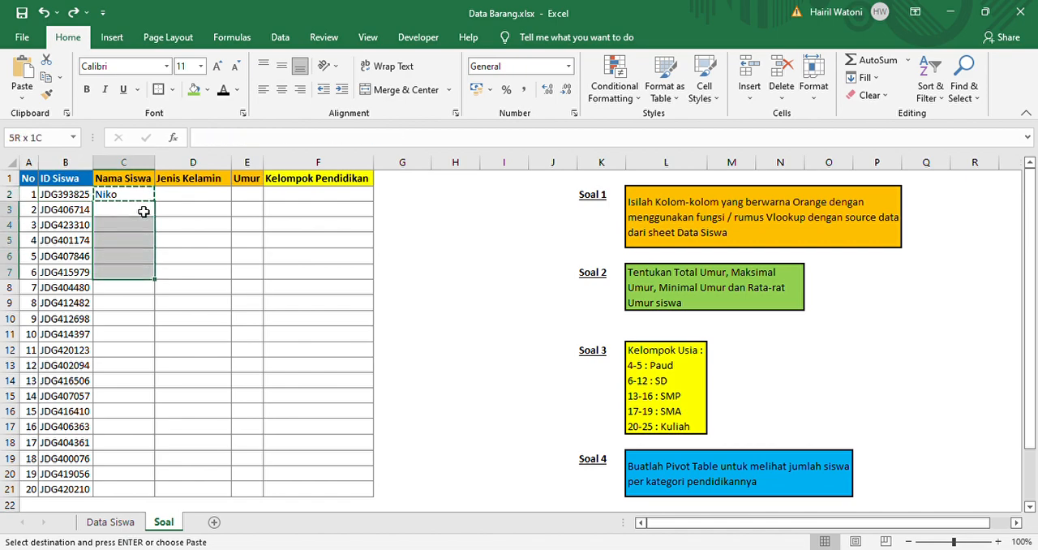
{"action": "key", "text": "shift+Up"}
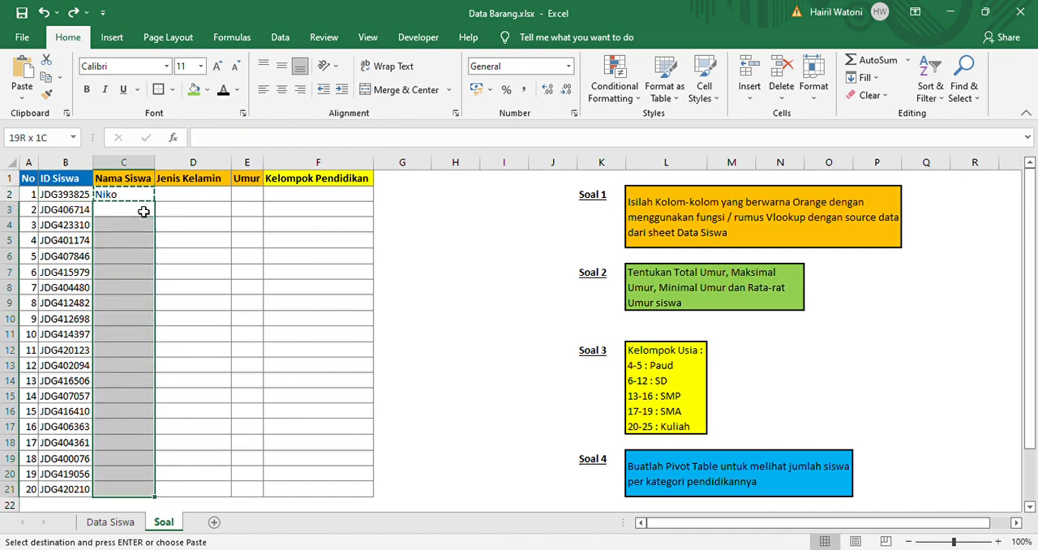
{"action": "key", "text": "Return"}
{"action": "left_click", "coordinate": [143, 210]}
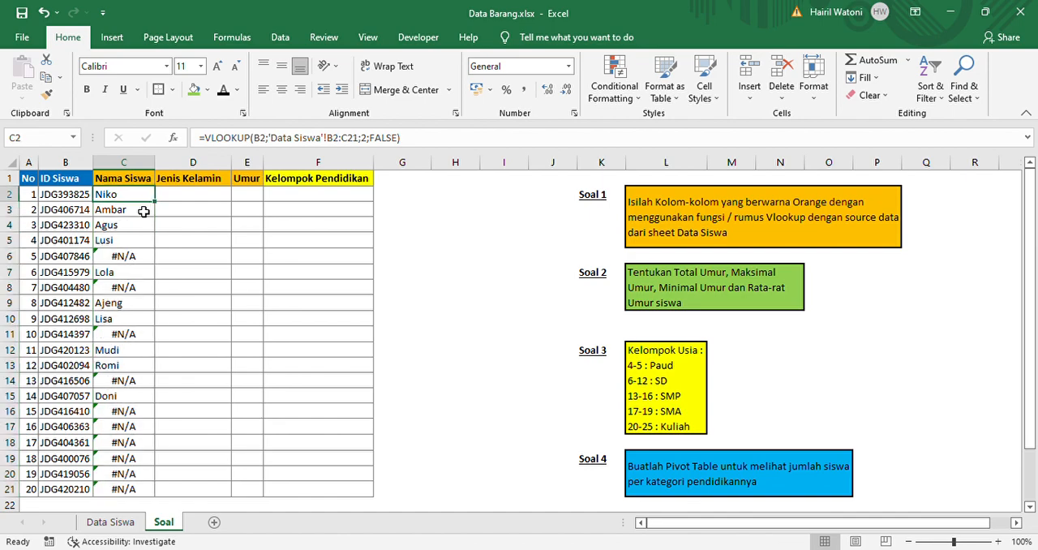
Examine the lookup value and table range in the C6 formula, and look for the ID from B6 on the Data Siswa sheet
{"action": "key", "text": "Up"}
{"action": "key", "text": "Down"}
{"action": "key", "text": "Down"}
{"action": "key", "text": "Down"}
{"action": "key", "text": "Down"}
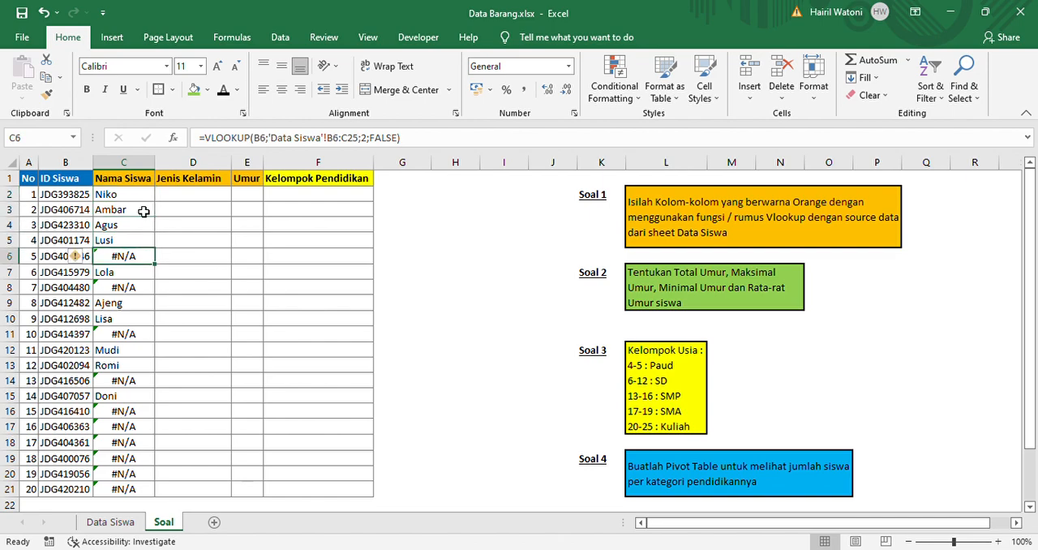
{"action": "key", "text": "Left"}
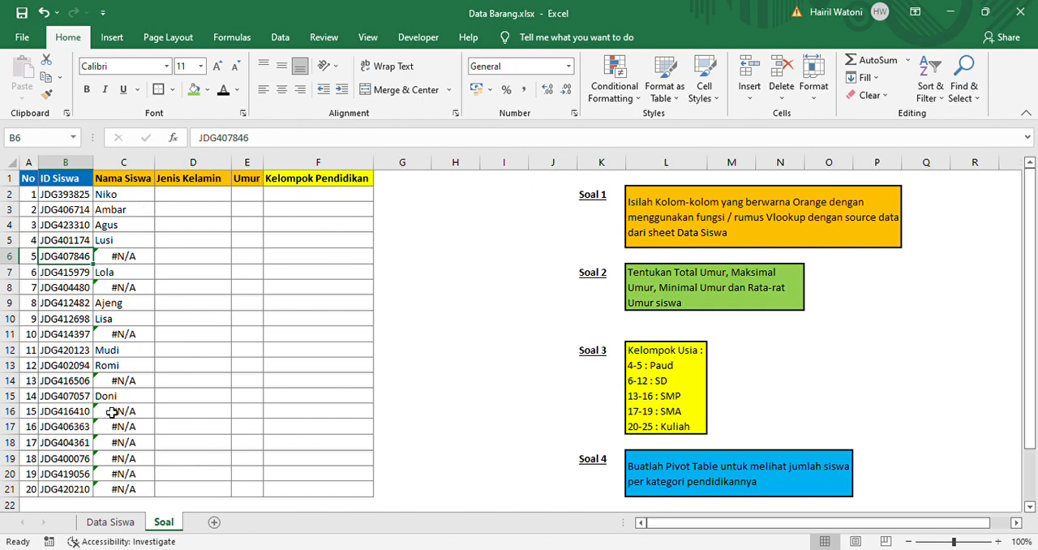
{"action": "left_click", "coordinate": [107, 522]}
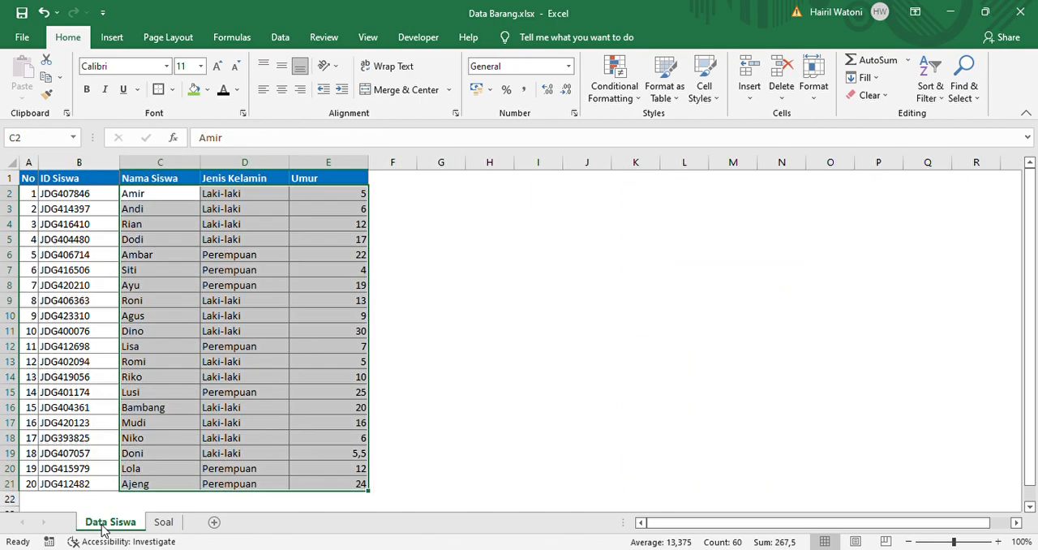
{"action": "left_click", "coordinate": [164, 522]}
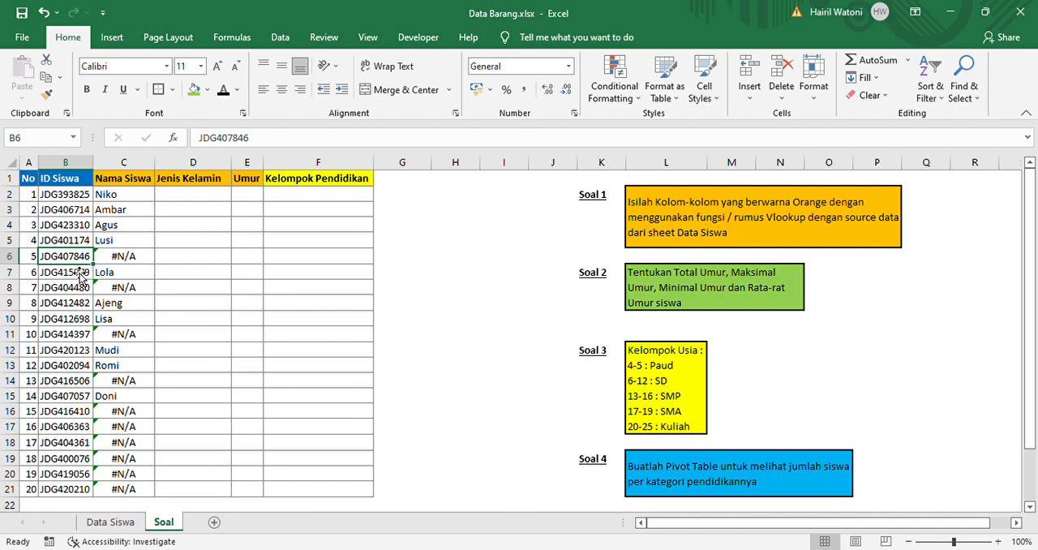
{"action": "left_click", "coordinate": [147, 265]}
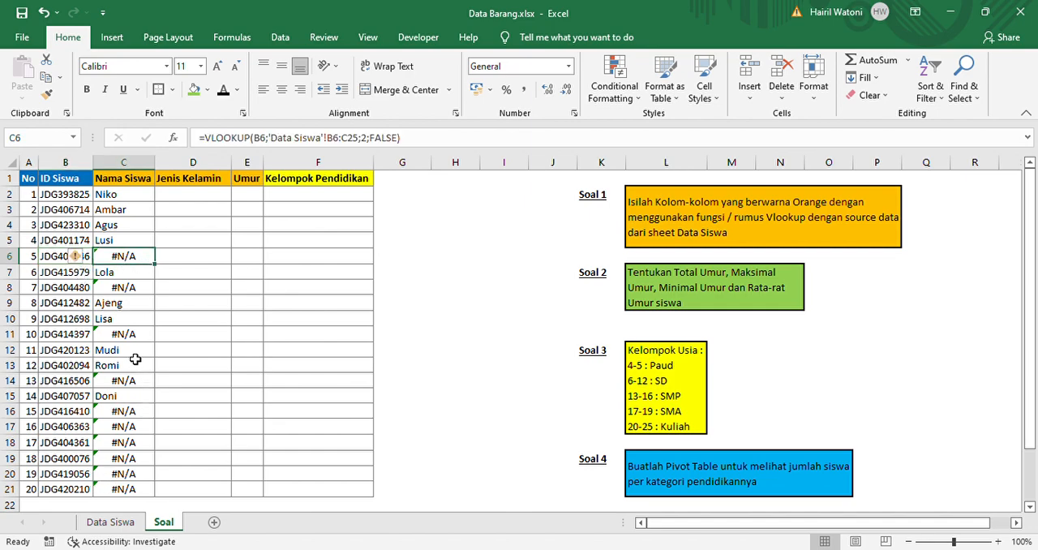
{"action": "left_click", "coordinate": [70, 264]}
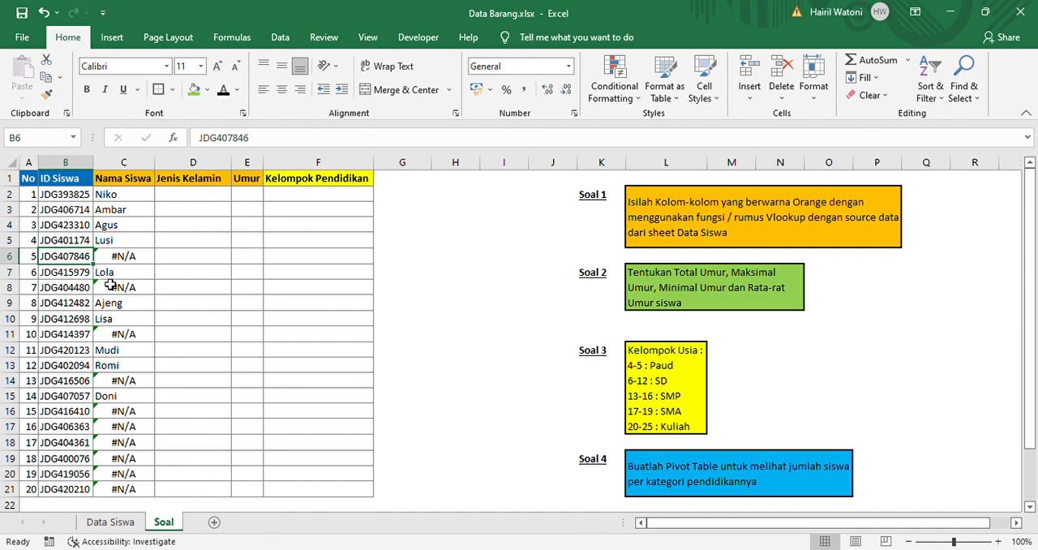
Check the first student record in B2:E2 of the Data Siswa sheet against the table range used in C6 of the Soal sheet
{"action": "left_click", "coordinate": [97, 523]}
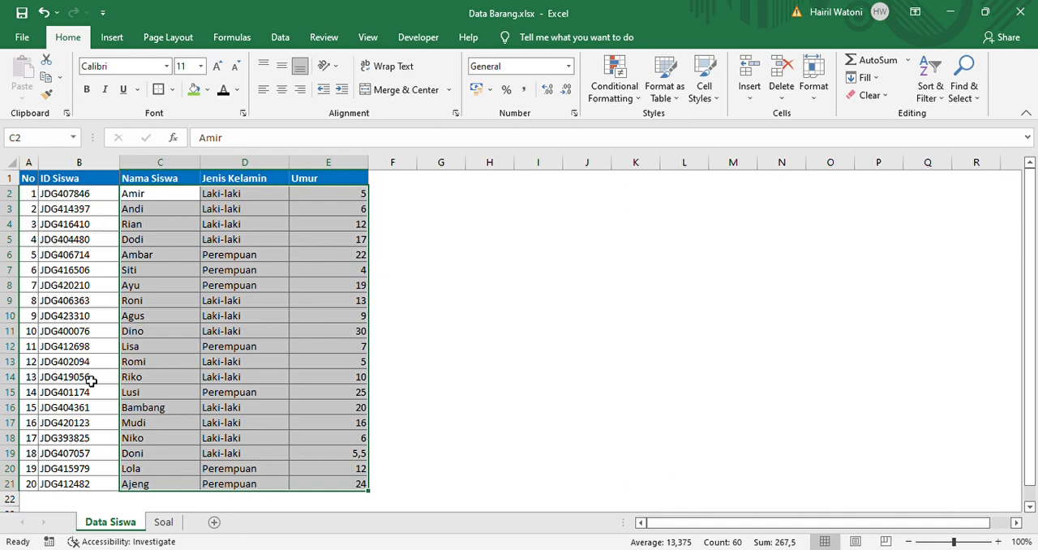
{"action": "left_click", "coordinate": [101, 197]}
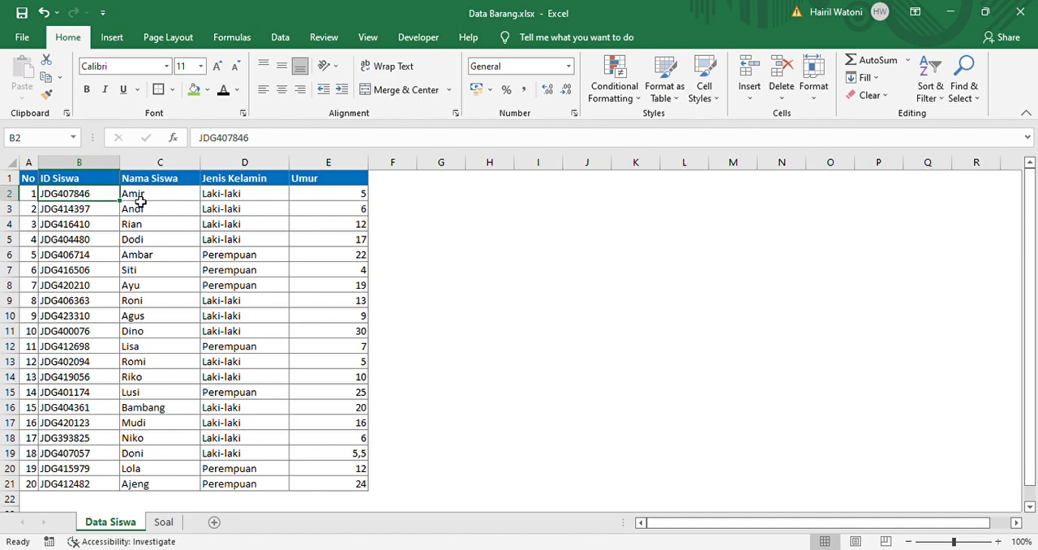
{"action": "left_click", "coordinate": [143, 199]}
{"action": "left_click", "coordinate": [223, 198]}
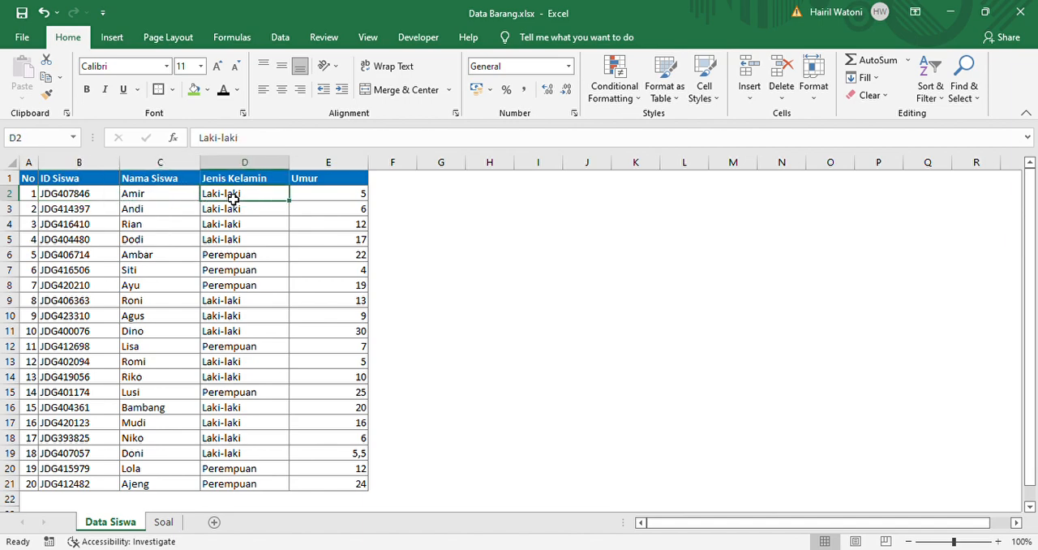
{"action": "left_click", "coordinate": [301, 200]}
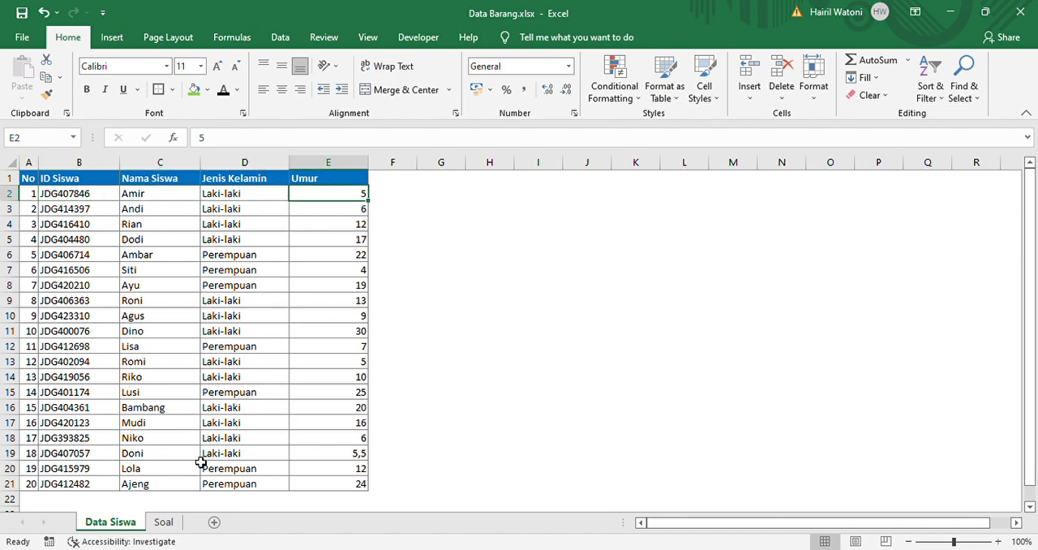
{"action": "left_click", "coordinate": [163, 522]}
{"action": "left_click", "coordinate": [129, 261]}
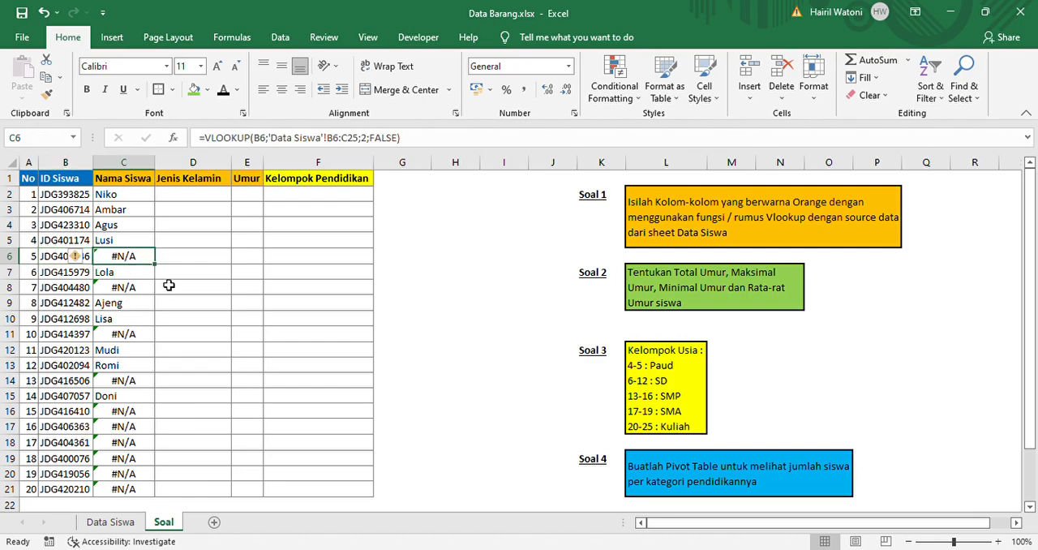
Make the VLOOKUP table range in C2 absolute as 'Data Siswa'!$B$2:$C$21
{"action": "left_click", "coordinate": [140, 199]}
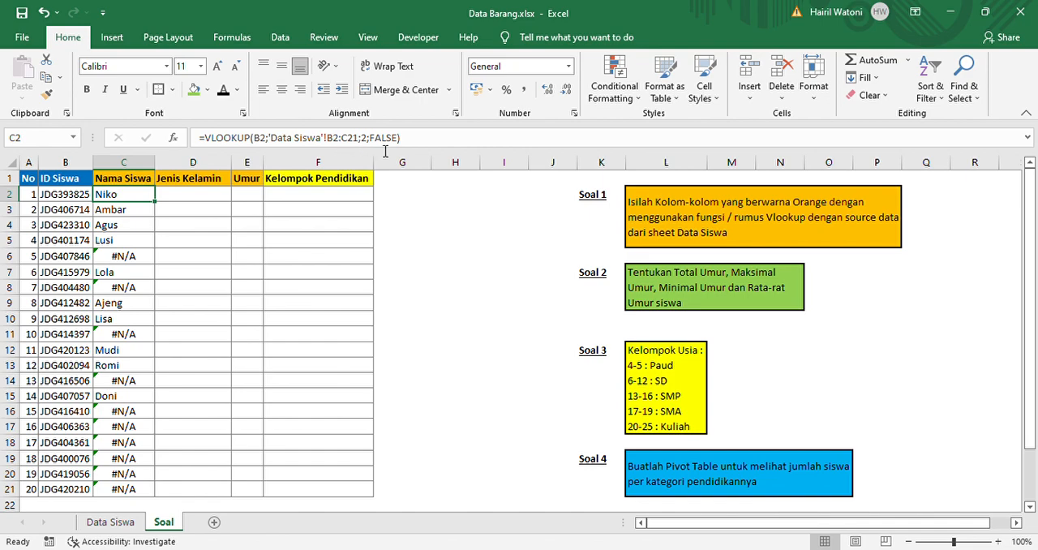
{"action": "left_click", "coordinate": [341, 143]}
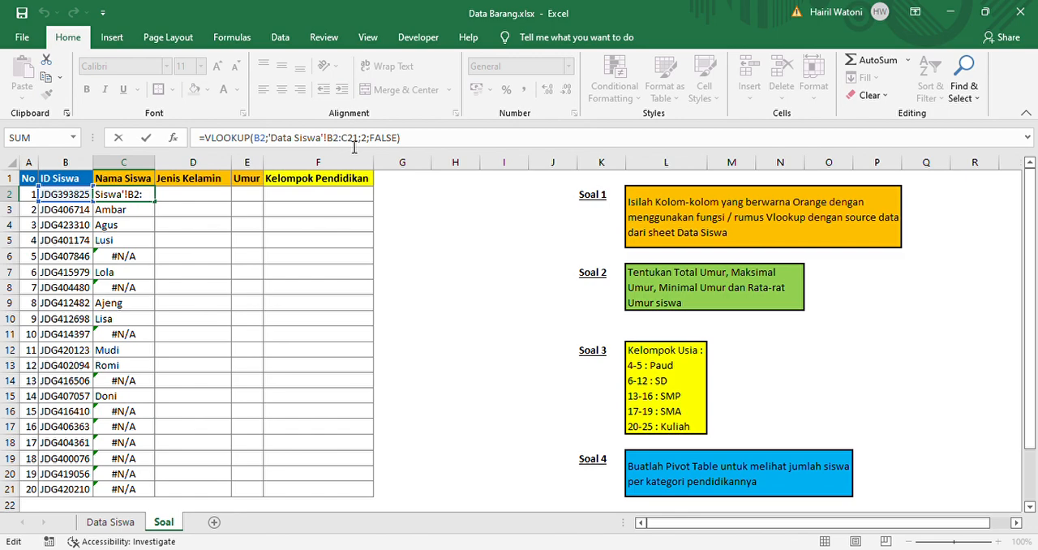
{"action": "key", "text": "F4"}
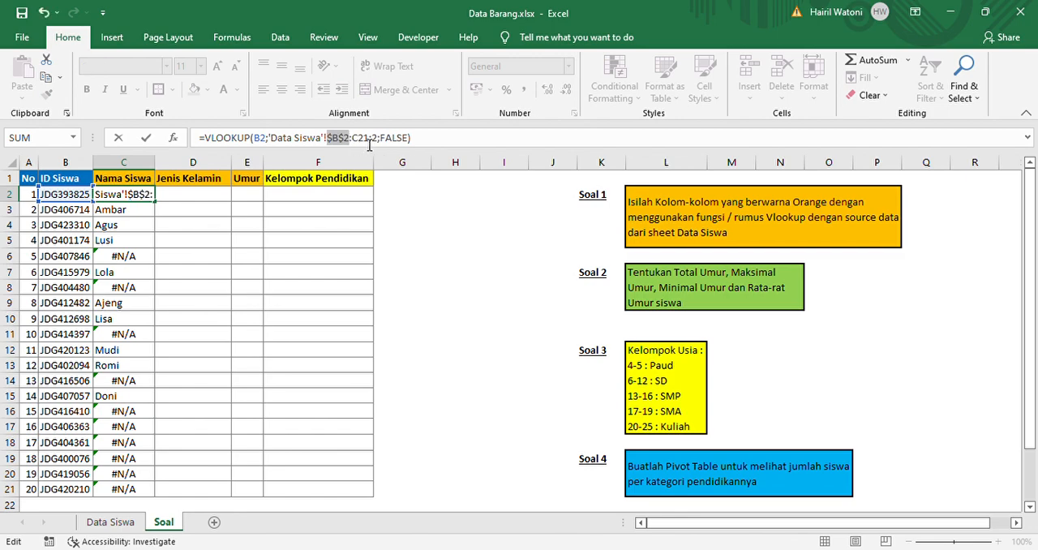
{"action": "left_click", "coordinate": [367, 142]}
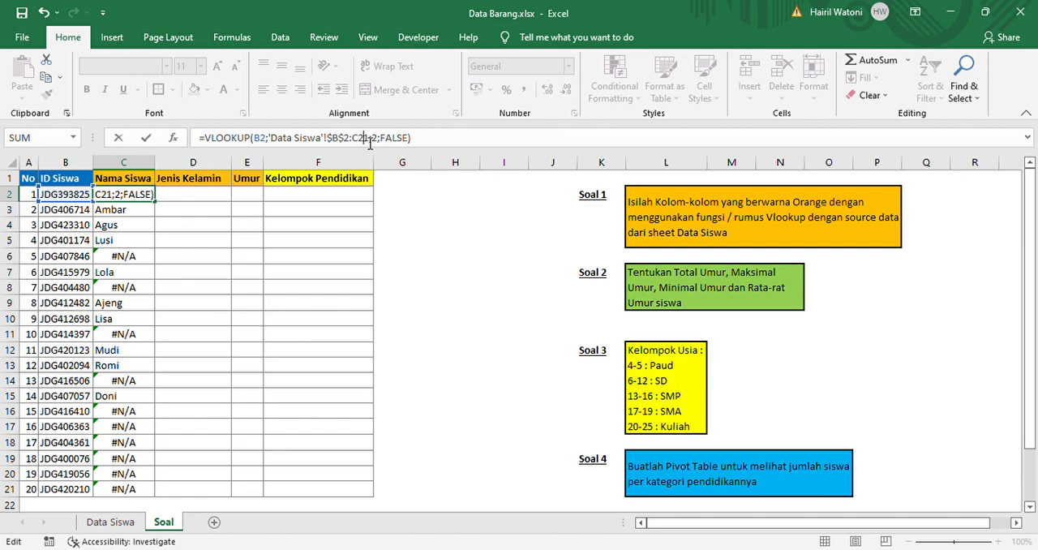
{"action": "key", "text": "F4"}
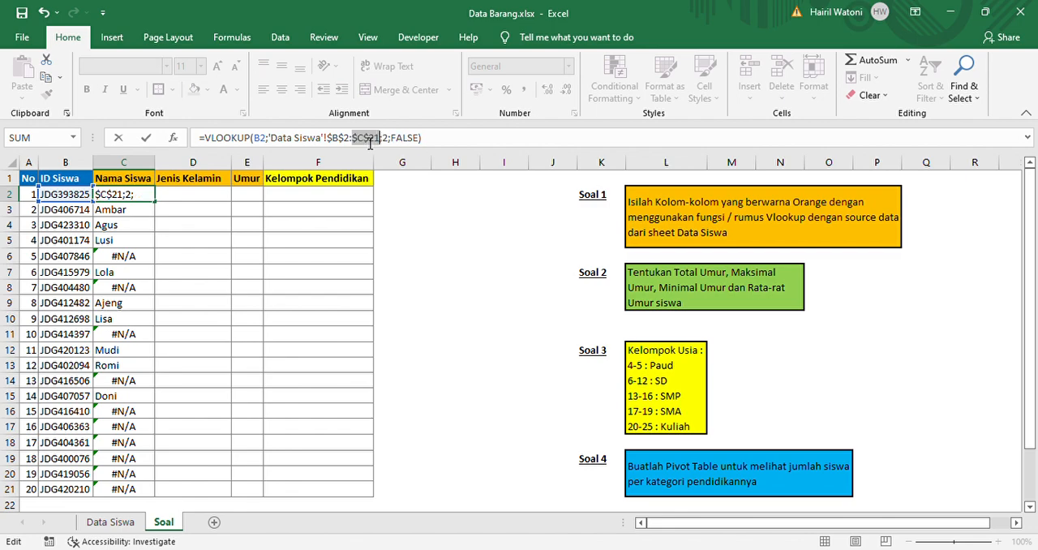
{"action": "key", "text": "Return"}
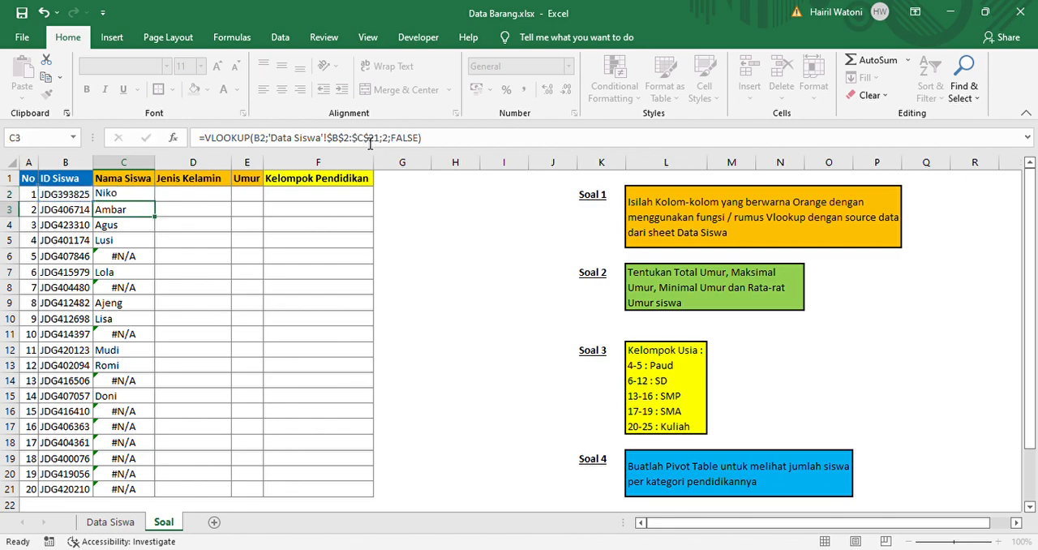
Copy the absolute-range formula from C2 into C3:C21 and check the copied formulas down the Nama Siswa column
{"action": "left_click", "coordinate": [143, 195]}
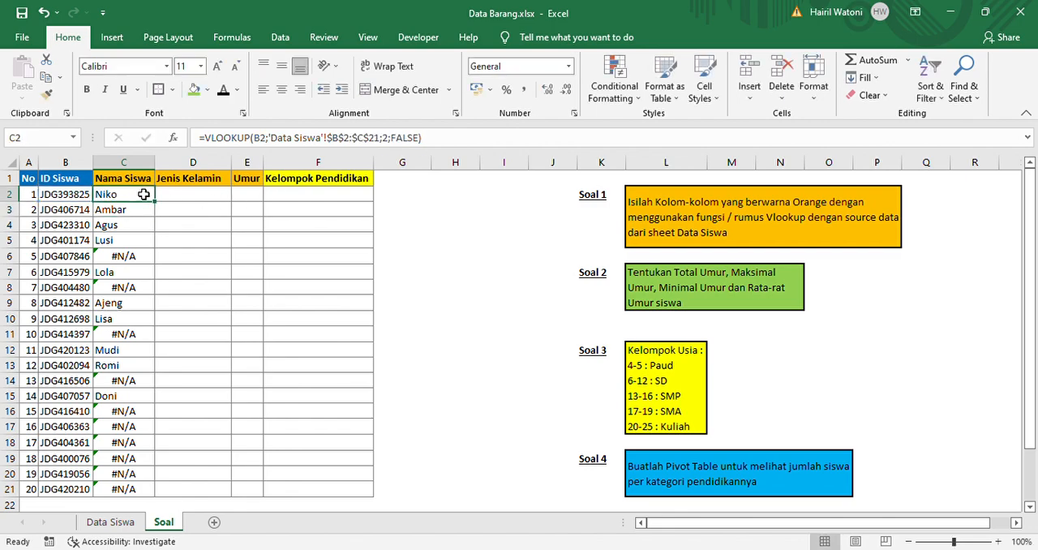
{"action": "key", "text": "ctrl+c"}
{"action": "key", "text": "Down"}
{"action": "key", "text": "ctrl+shift+Down"}
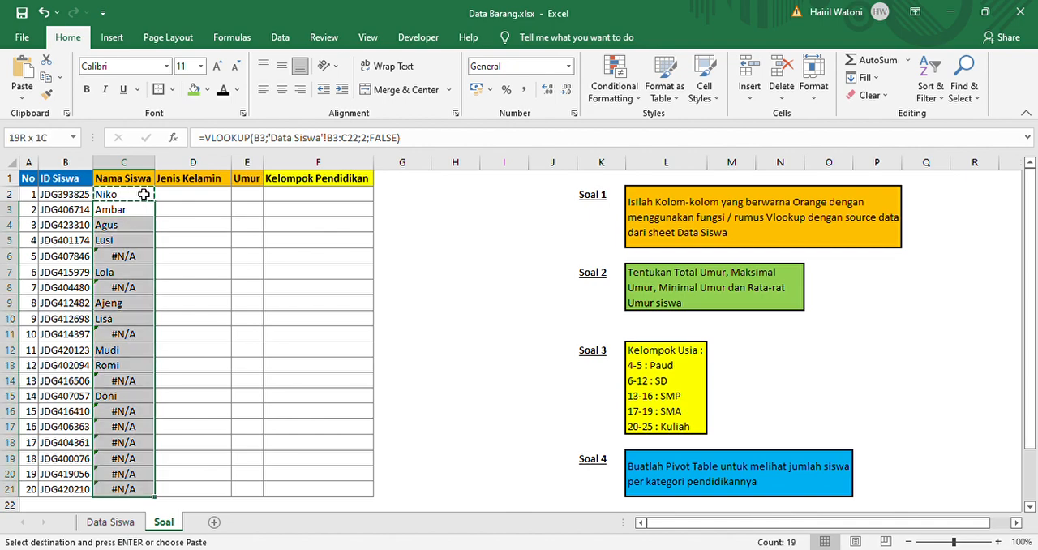
{"action": "key", "text": "Return"}
{"action": "left_click", "coordinate": [144, 196]}
{"action": "key", "text": "Down"}
{"action": "key", "text": "Down"}
{"action": "key", "text": "Down"}
{"action": "key", "text": "Down"}
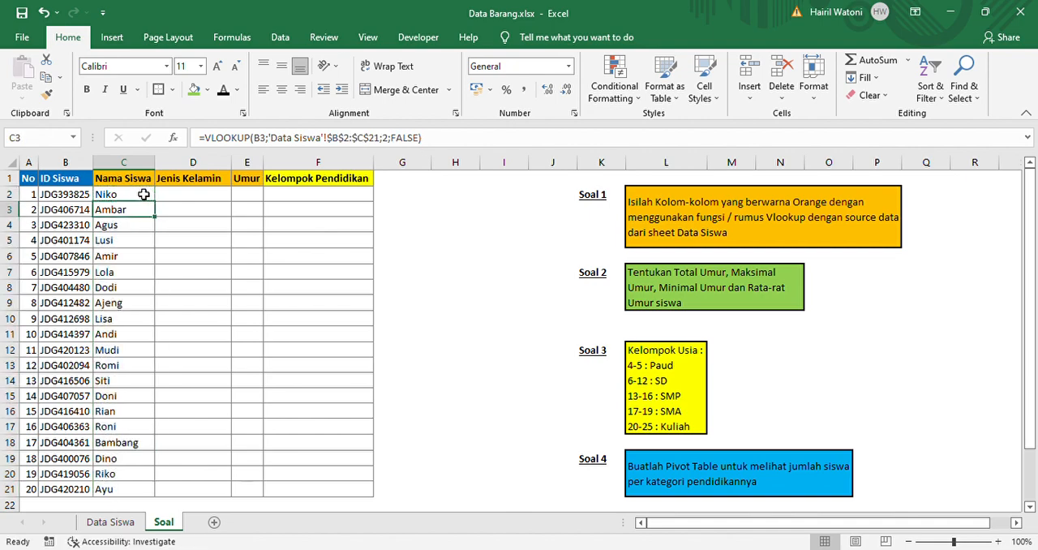
{"action": "key", "text": "Down"}
{"action": "key", "text": "Down"}
{"action": "key", "text": "Down"}
{"action": "key", "text": "Down"}
{"action": "key", "text": "Down"}
{"action": "key", "text": "Down"}
{"action": "key", "text": "Down"}
{"action": "key", "text": "Down"}
{"action": "key", "text": "Down"}
{"action": "key", "text": "Down"}
{"action": "key", "text": "Down"}
{"action": "key", "text": "Down"}
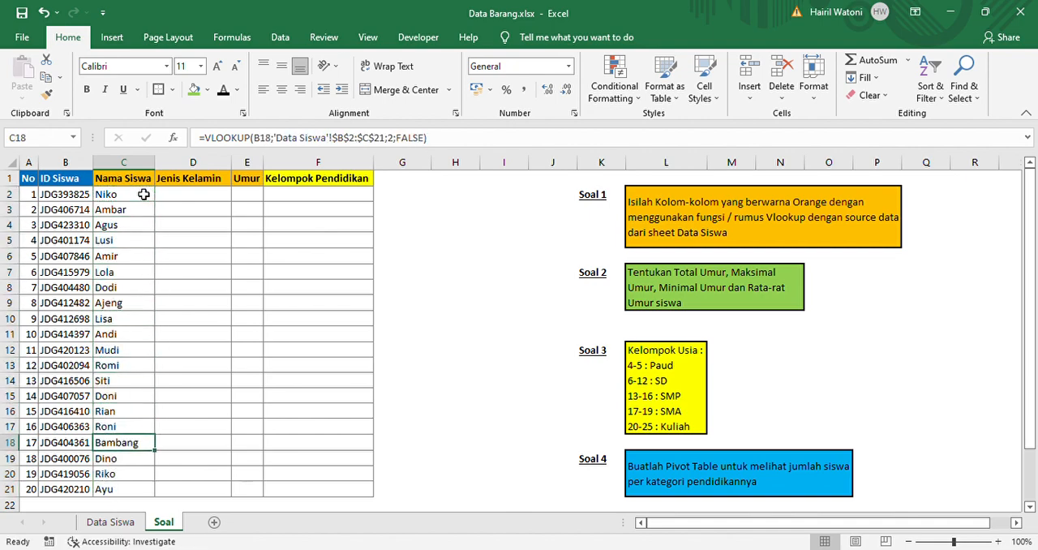
Begin a VLOOKUP formula in cell D2 of the Jenis Kelamin column with B2 as the lookup value
{"action": "key", "text": "ctrl+Up"}
{"action": "key", "text": "Down"}
{"action": "key", "text": "Right"}
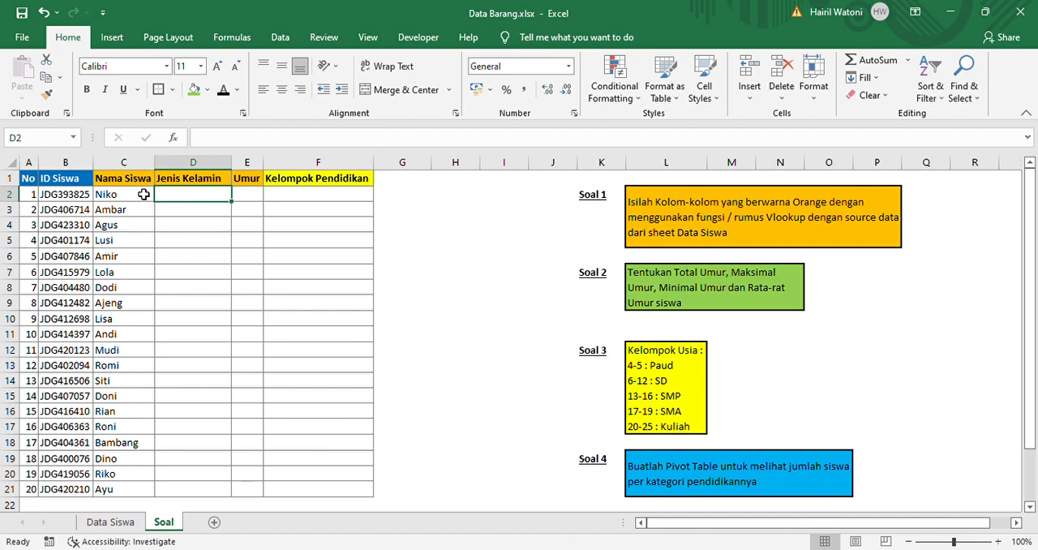
{"action": "type", "text": "=vl"}
{"action": "key", "text": "Tab"}
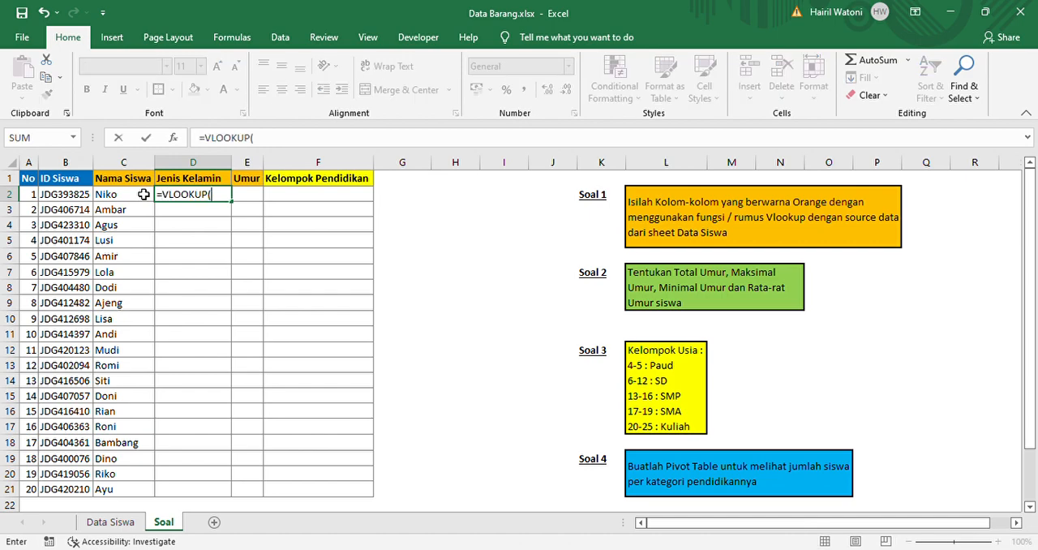
{"action": "left_click", "coordinate": [74, 196]}
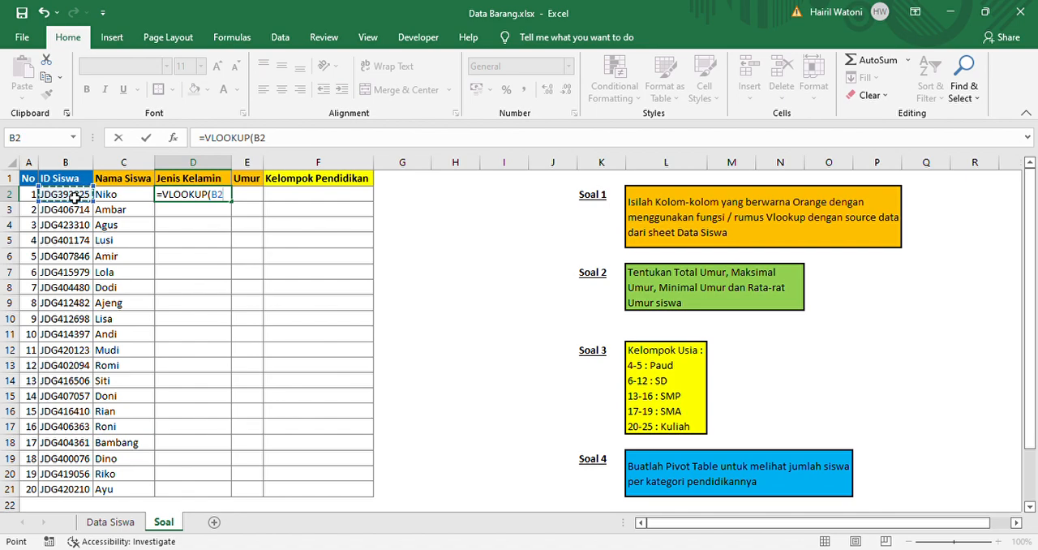
{"action": "type", "text": ";"}
{"action": "left_click", "coordinate": [188, 383]}
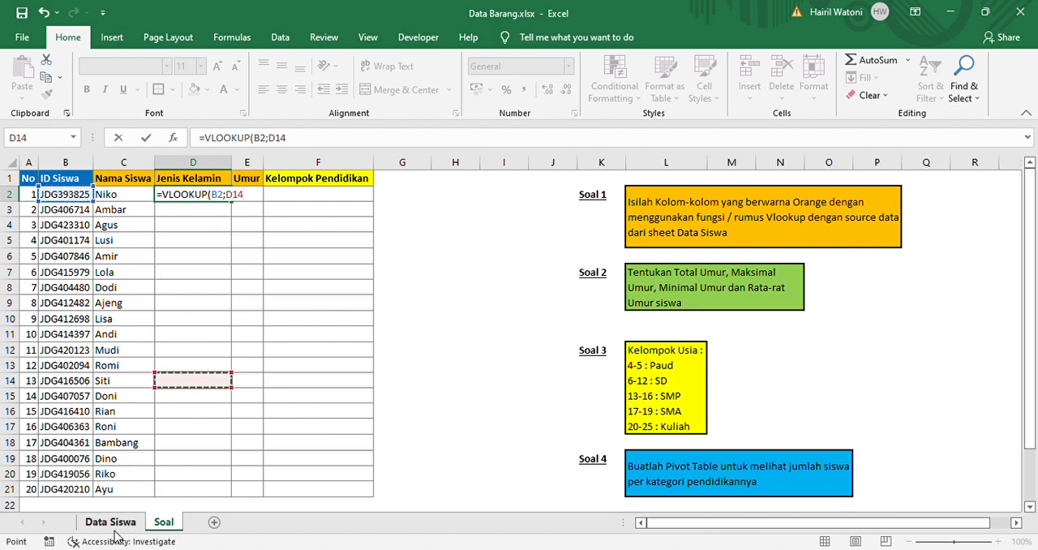
{"action": "key", "text": "BackSpace"}
{"action": "key", "text": "BackSpace"}
{"action": "key", "text": "BackSpace"}
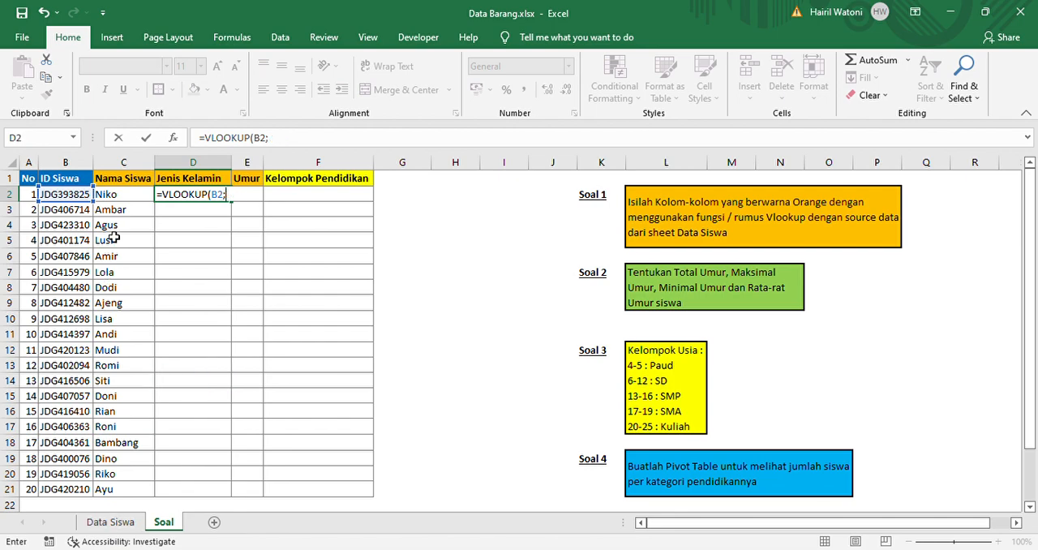
Complete the VLOOKUP arguments in D2 with table range 'Data Siswa'!B2:D21, column index 3 and FALSE
{"action": "left_click", "coordinate": [110, 522]}
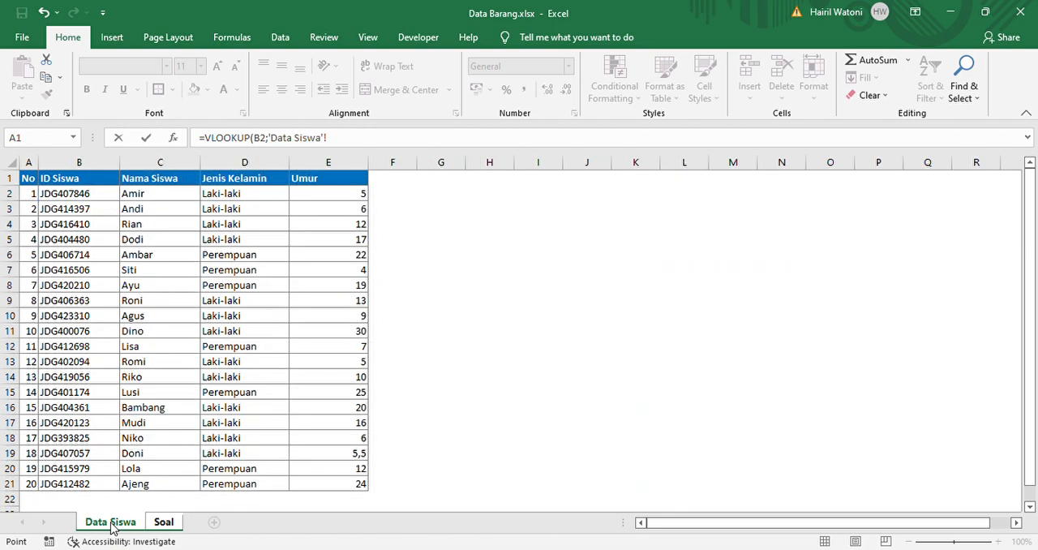
{"action": "left_click", "coordinate": [91, 200]}
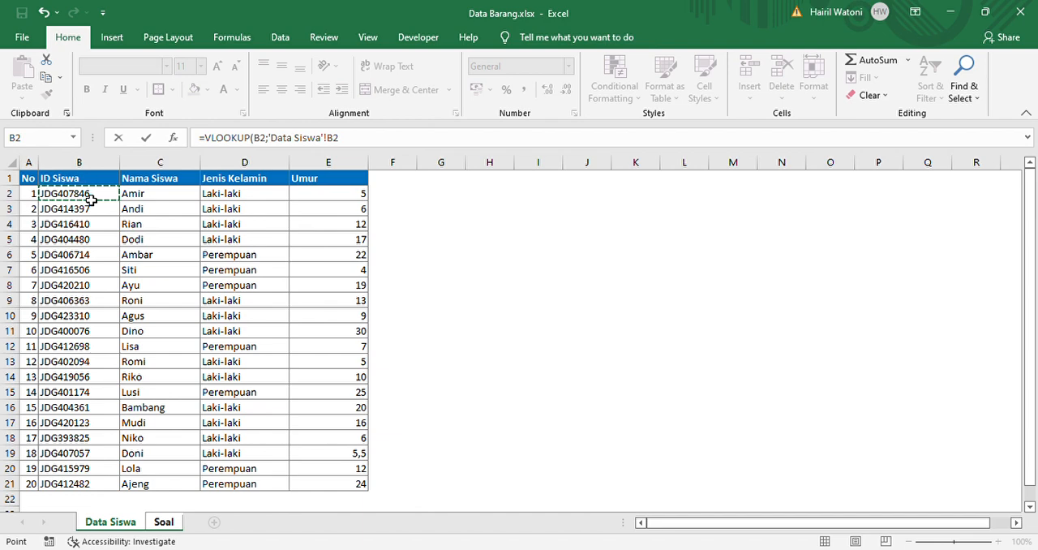
{"action": "key", "text": "shift+Right"}
{"action": "key", "text": "shift+Right"}
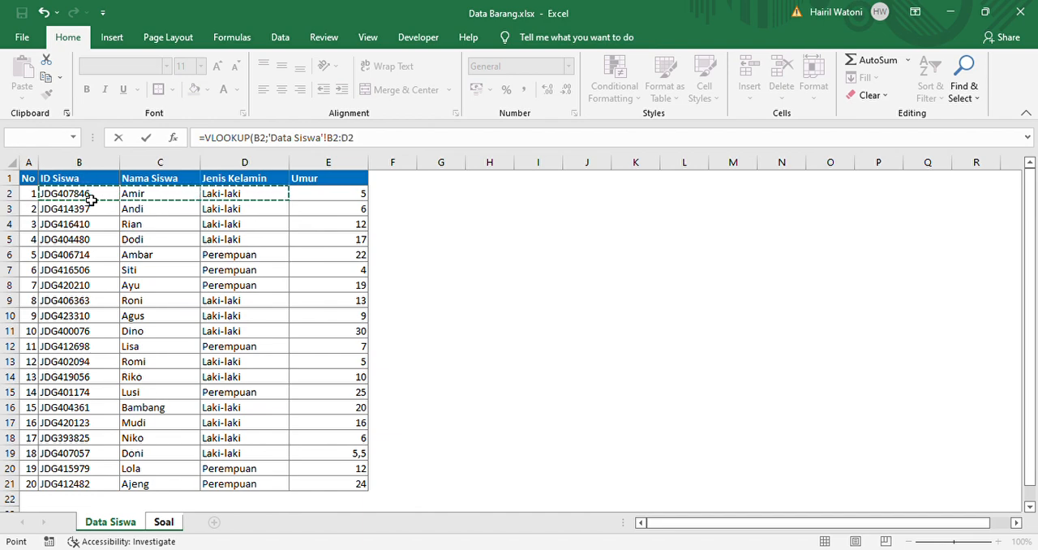
{"action": "key", "text": "ctrl+shift+Down"}
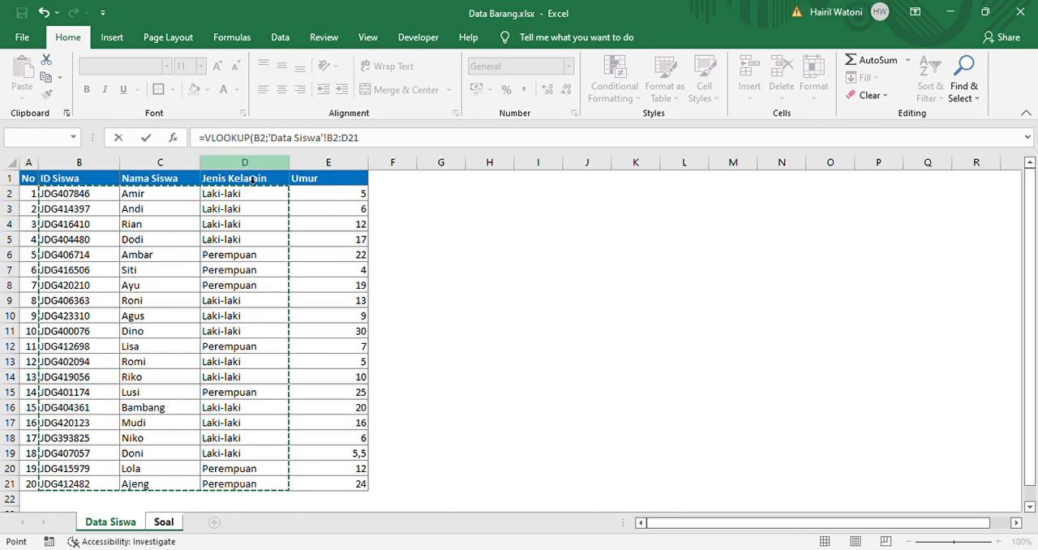
{"action": "type", "text": ";"}
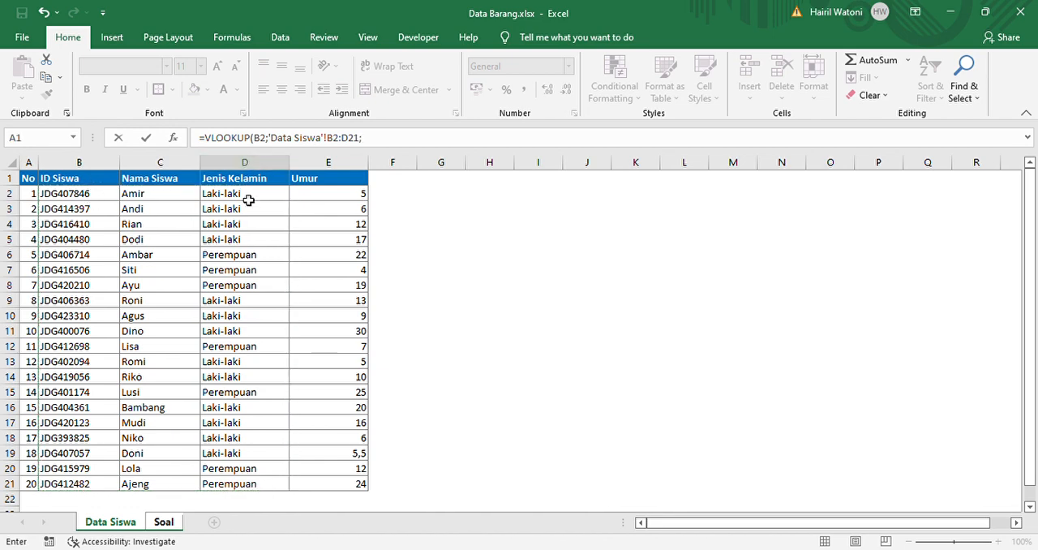
{"action": "type", "text": "3;false"}
Make the VLOOKUP table range in D2 absolute as 'Data Siswa'!$B$2:$D$21 and enter the formula
{"action": "left_click", "coordinate": [344, 143]}
{"action": "key", "text": "F4"}
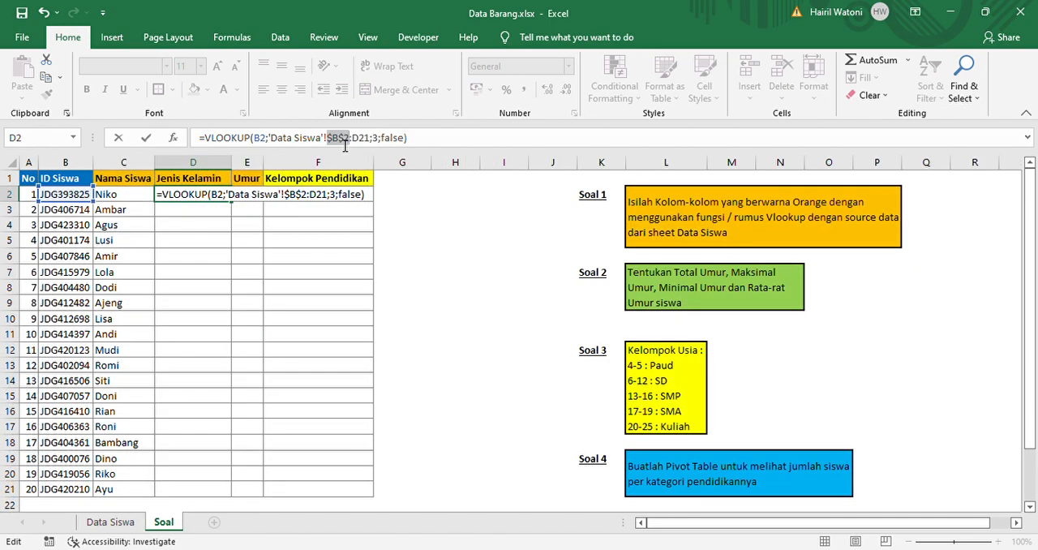
{"action": "left_click", "coordinate": [365, 144]}
{"action": "key", "text": "F4"}
{"action": "key", "text": "Return"}
Copy the VLOOKUP formula from D2 into D3:D21 of the Jenis Kelamin column
{"action": "left_click", "coordinate": [224, 199]}
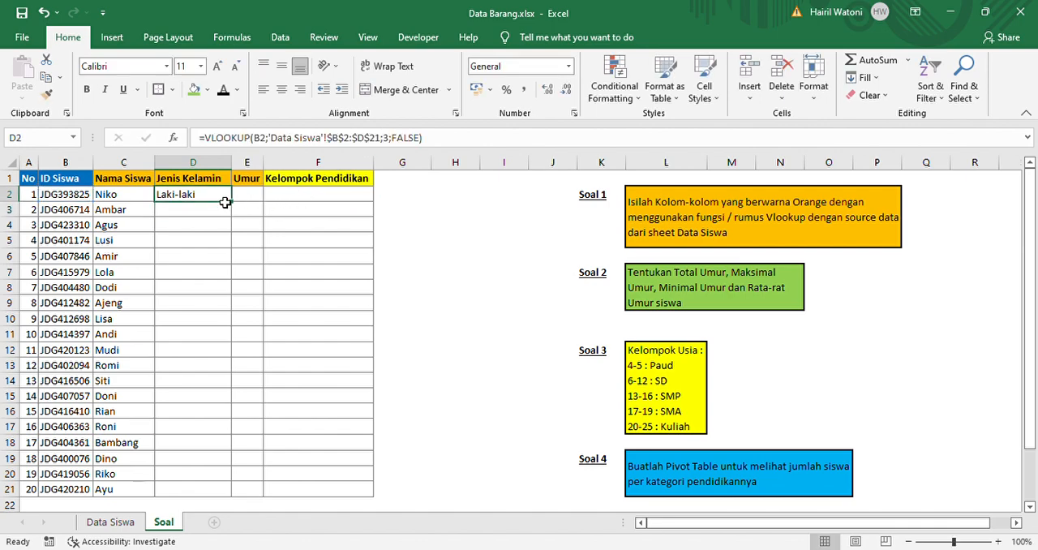
{"action": "key", "text": "ctrl+c"}
{"action": "key", "text": "Down"}
{"action": "key", "text": "shift+Down"}
{"action": "key", "text": "shift+Down"}
{"action": "key", "text": "shift+Down"}
{"action": "key", "text": "shift+Down"}
{"action": "key", "text": "shift+Down"}
{"action": "key", "text": "shift+Down"}
{"action": "key", "text": "shift+Down"}
{"action": "key", "text": "shift+Down"}
{"action": "key", "text": "shift+Down"}
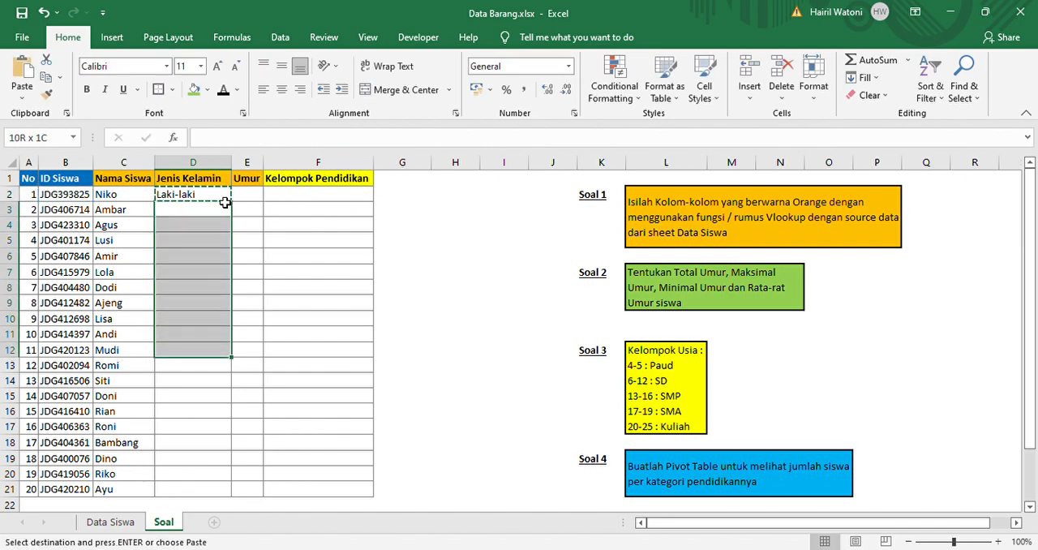
{"action": "key", "text": "shift+Down"}
{"action": "key", "text": "shift+Down"}
{"action": "key", "text": "shift+Down"}
{"action": "key", "text": "shift+Down"}
{"action": "key", "text": "shift+Down"}
{"action": "key", "text": "shift+Down"}
{"action": "key", "text": "shift+Down"}
{"action": "key", "text": "shift+Down"}
{"action": "key", "text": "shift+Down"}
{"action": "key", "text": "Return"}
{"action": "left_click", "coordinate": [224, 200]}
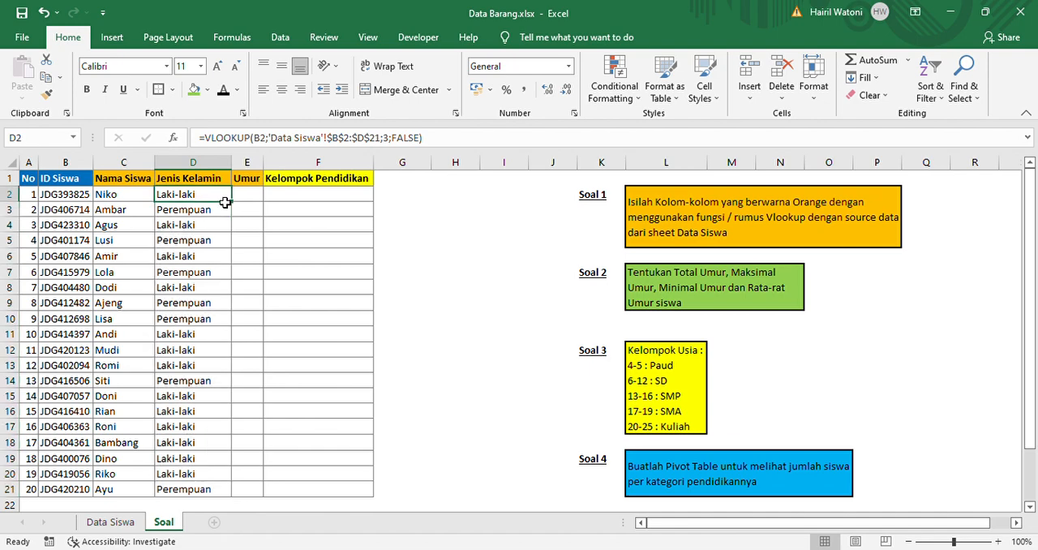
Begin a VLOOKUP formula in cell E2 of the Umur column with B2 as the lookup value
{"action": "key", "text": "Right"}
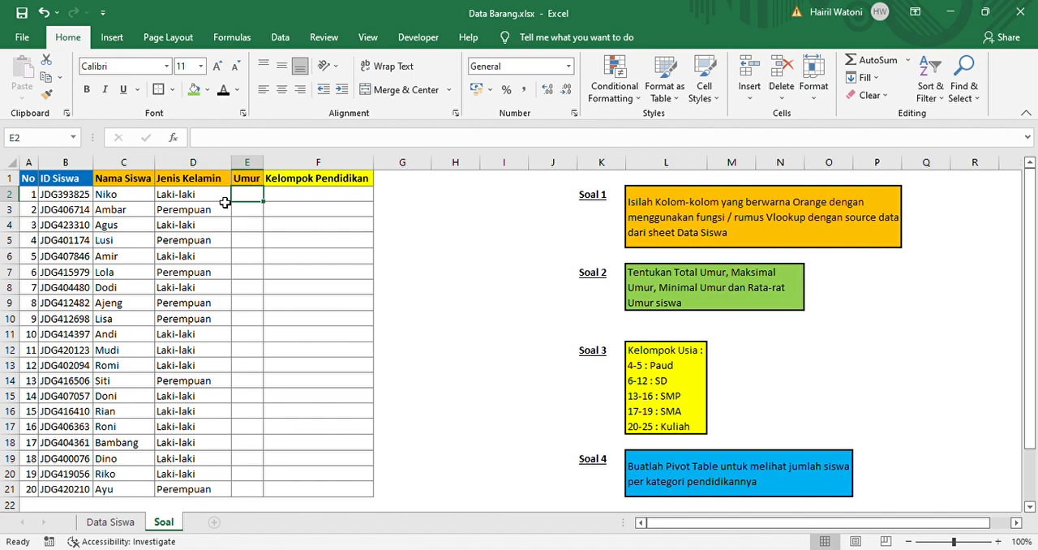
{"action": "type", "text": "=vl"}
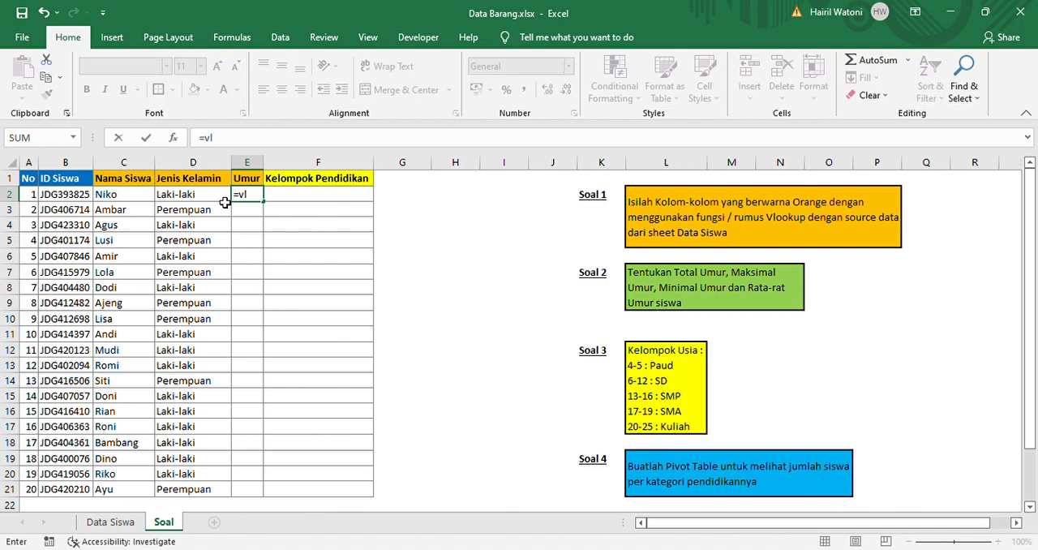
{"action": "key", "text": "Tab"}
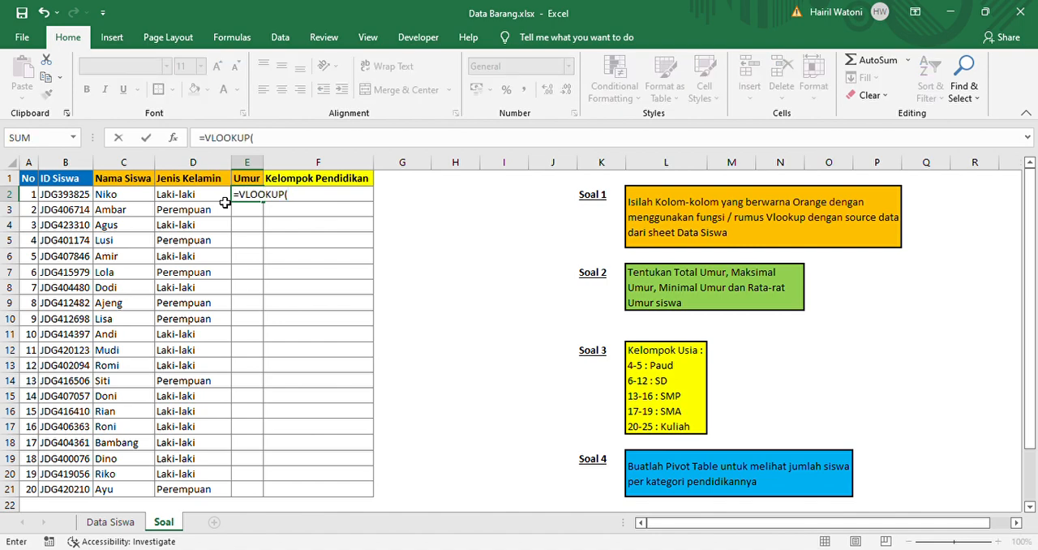
{"action": "left_click", "coordinate": [69, 201]}
{"action": "type", "text": ";"}
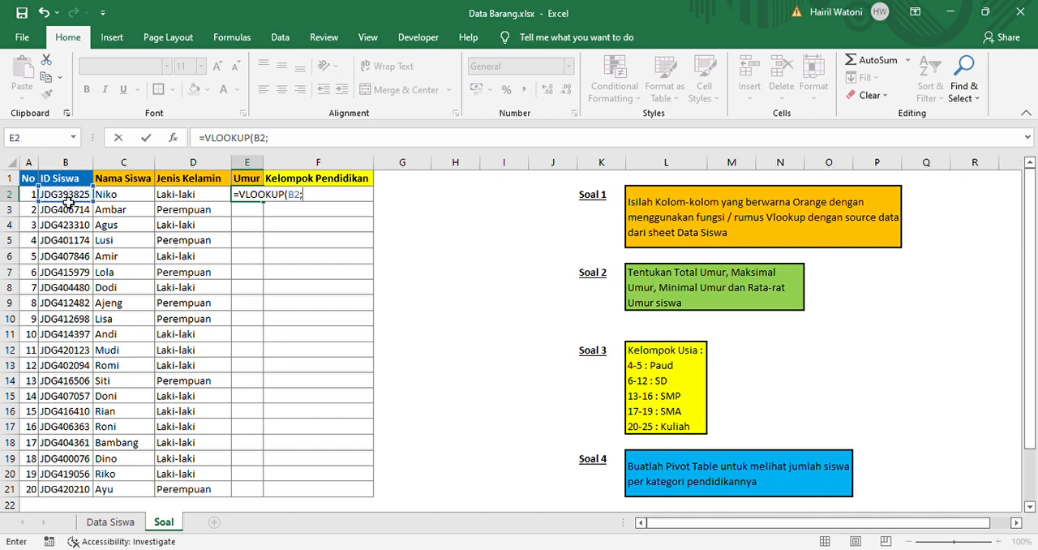
Complete the VLOOKUP in E2 with table range 'Data Siswa'!B2:E21, column index 4 and FALSE
{"action": "left_click", "coordinate": [96, 521]}
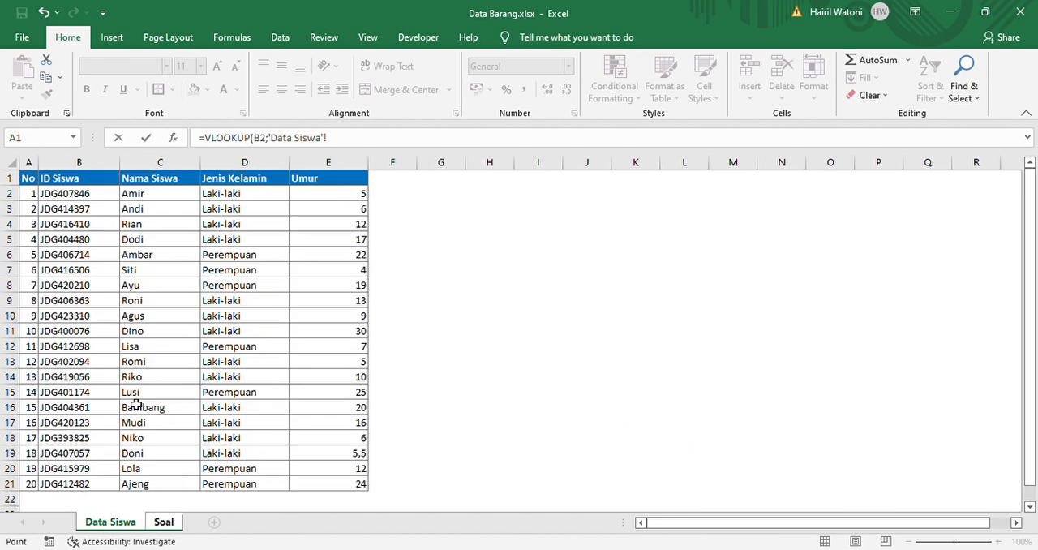
{"action": "left_click", "coordinate": [86, 202]}
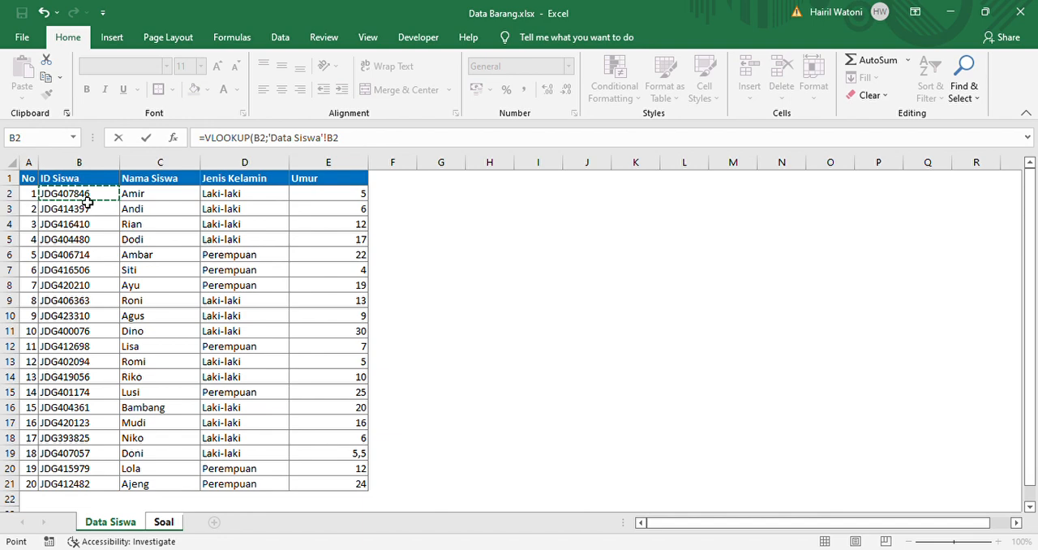
{"action": "key", "text": "shift+Right"}
{"action": "key", "text": "shift+Right"}
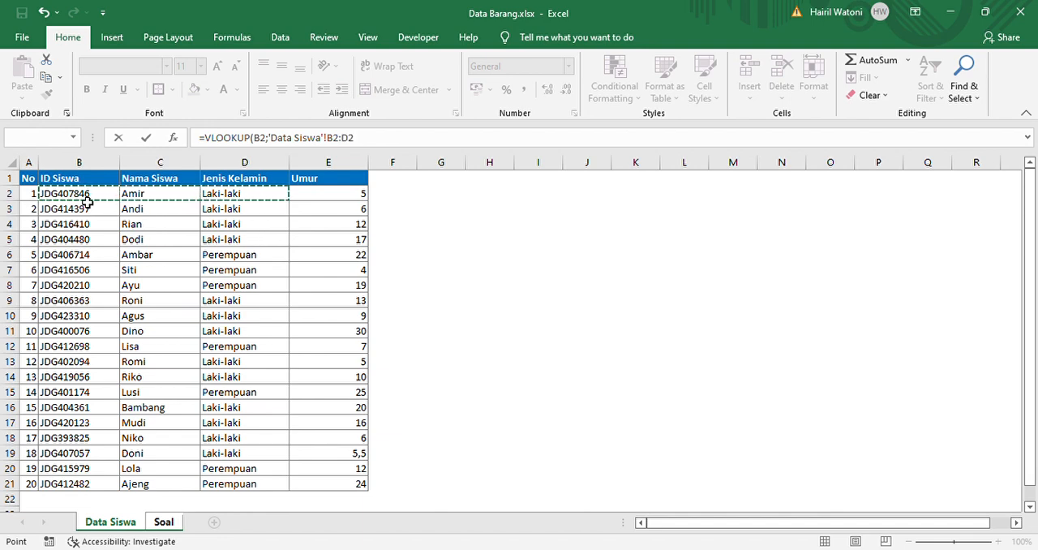
{"action": "key", "text": "shift+Right"}
{"action": "key", "text": "ctrl+shift+Down"}
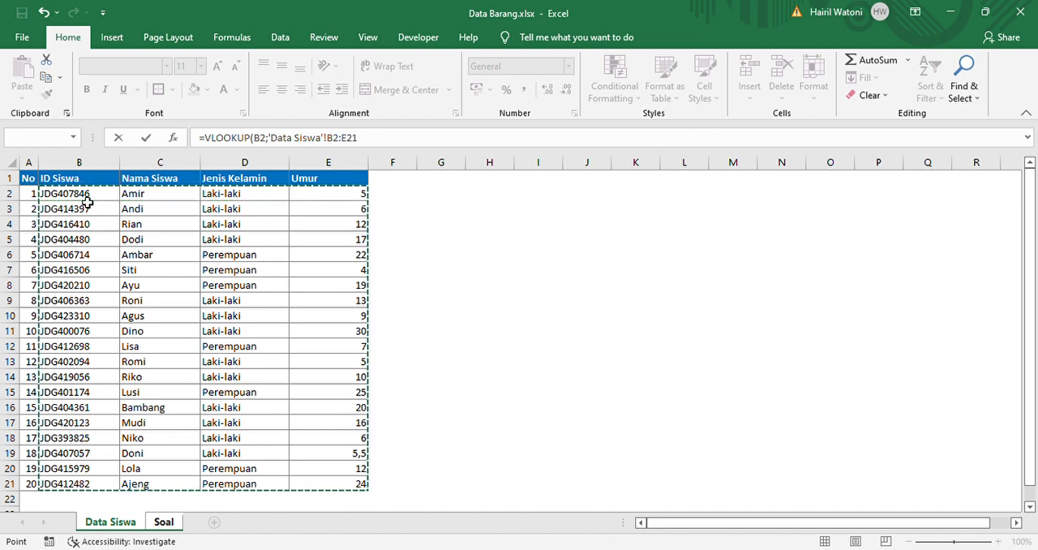
{"action": "type", "text": ";4"}
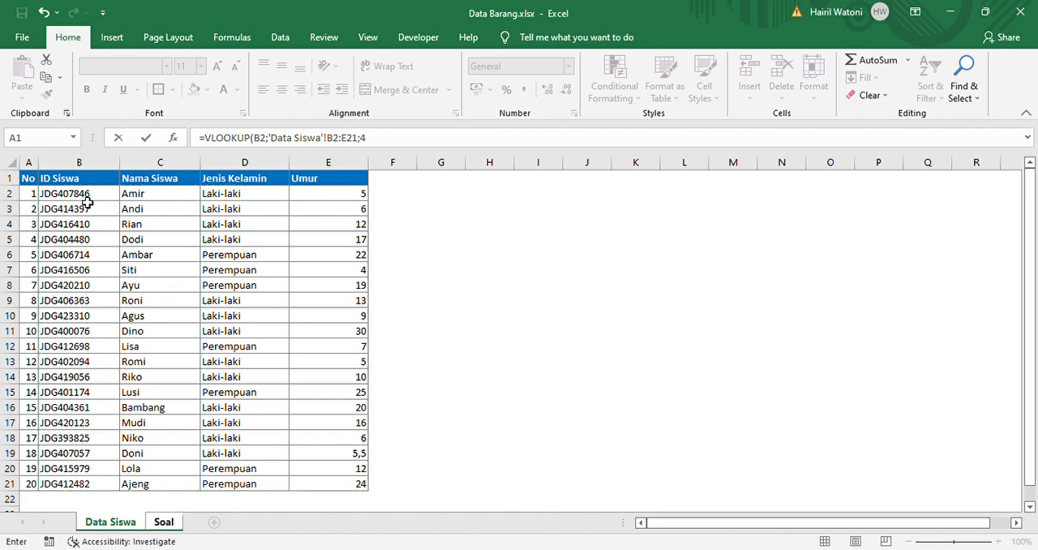
{"action": "type", "text": ";false)"}
{"action": "key", "text": "Return"}
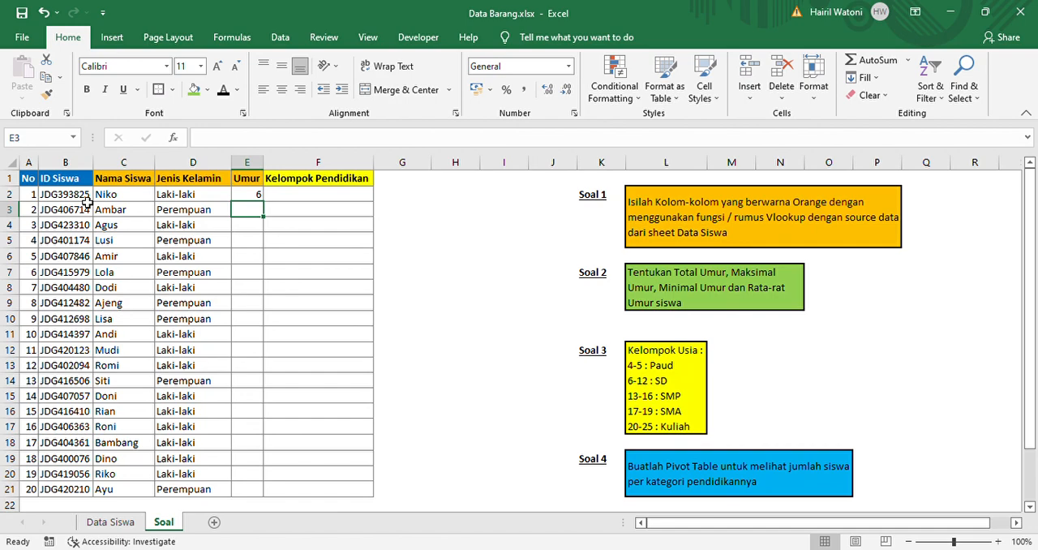
Make the table range in E2 absolute as 'Data Siswa'!$B$2:$E$21 and fill the formula down through E21
{"action": "key", "text": "Up"}
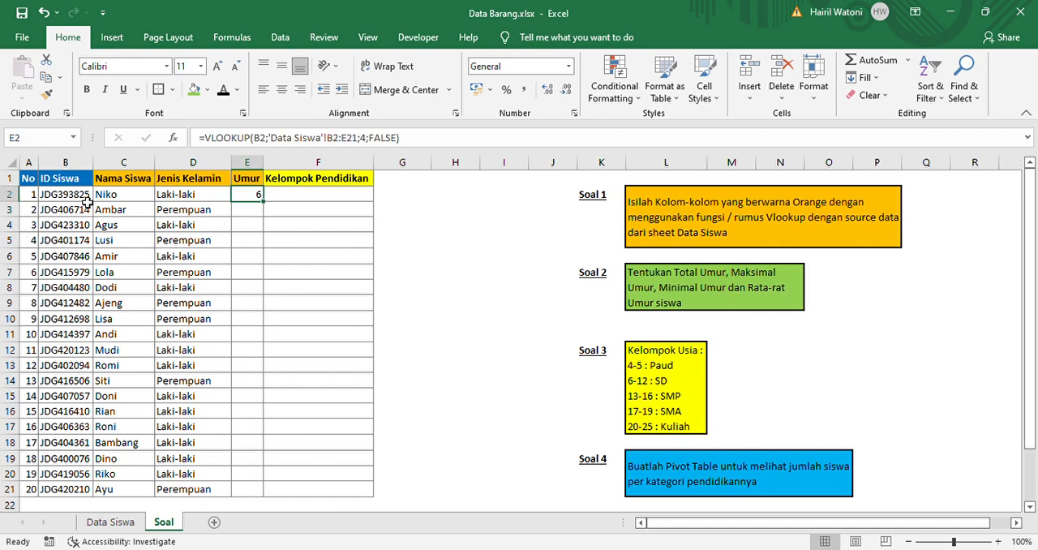
{"action": "left_click", "coordinate": [344, 146]}
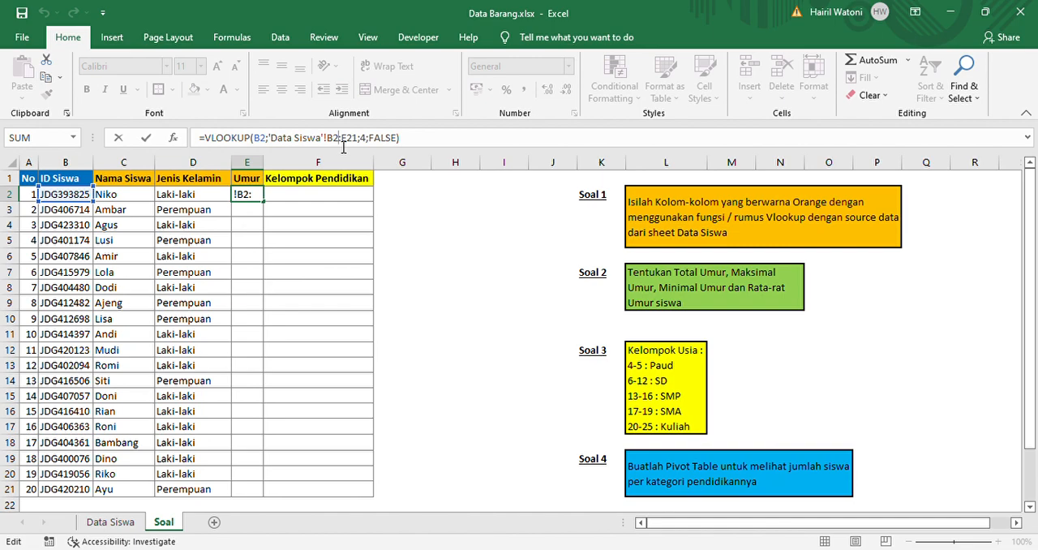
{"action": "key", "text": "F4"}
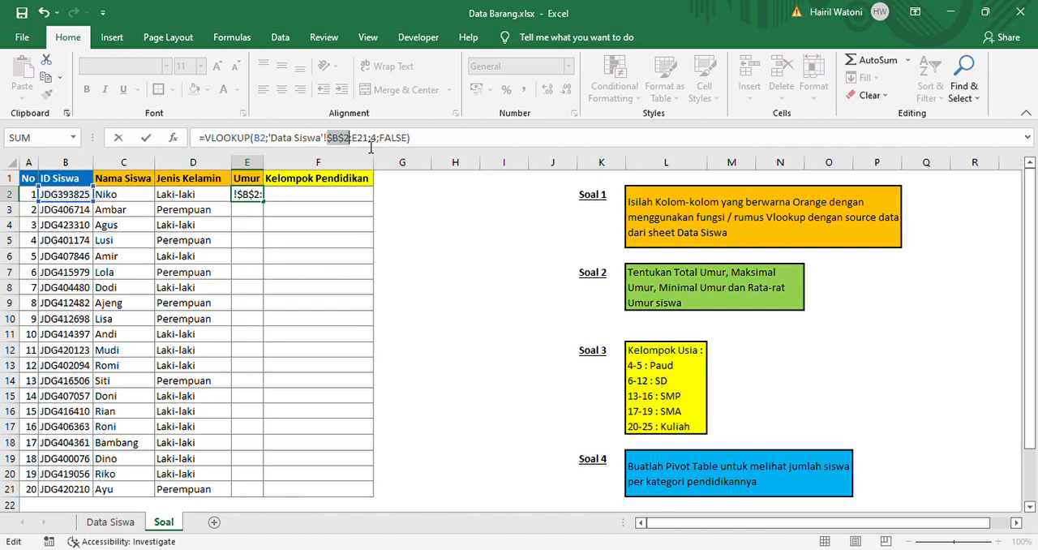
{"action": "left_click", "coordinate": [371, 146]}
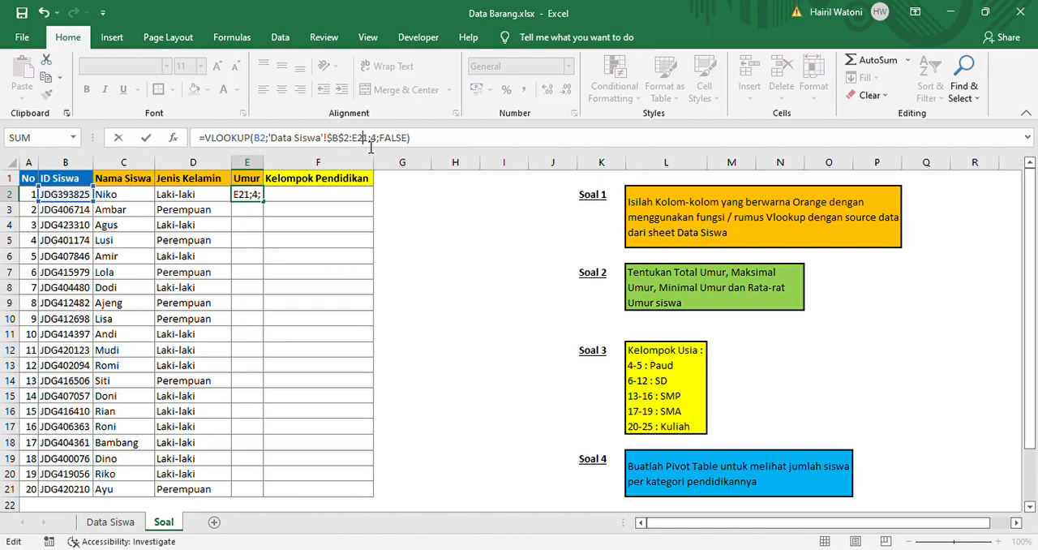
{"action": "key", "text": "F4"}
{"action": "key", "text": "ctrl+Return"}
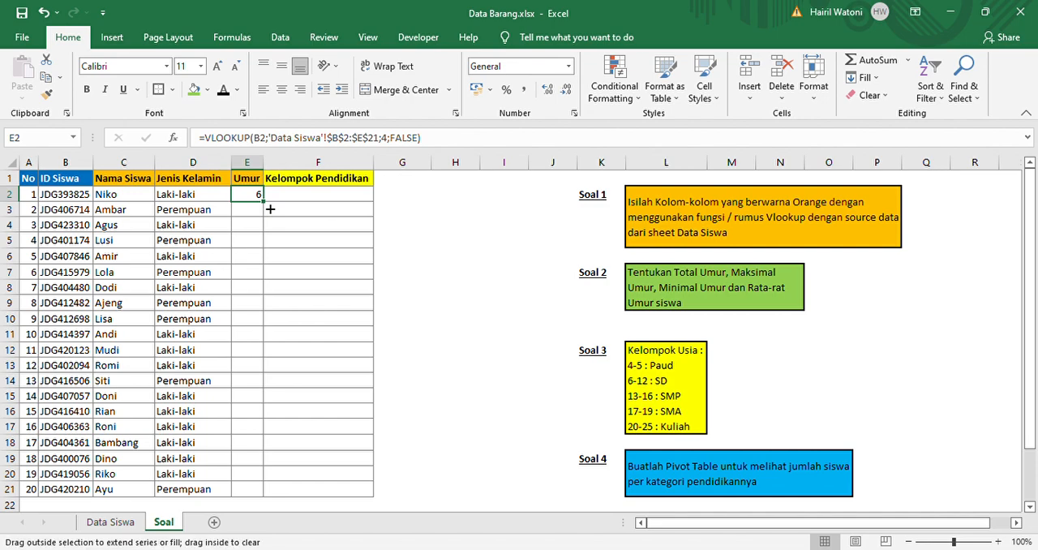
{"action": "double_click", "coordinate": [270, 209]}
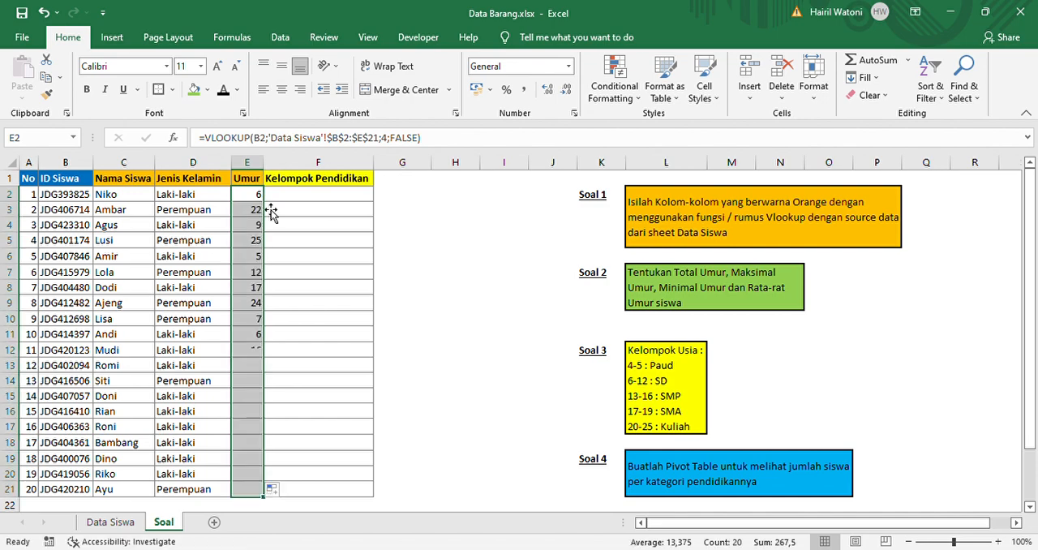
Check the filled VLOOKUP formulas in the orange columns and review the first student's record in B2:E2
{"action": "left_click", "coordinate": [317, 197]}
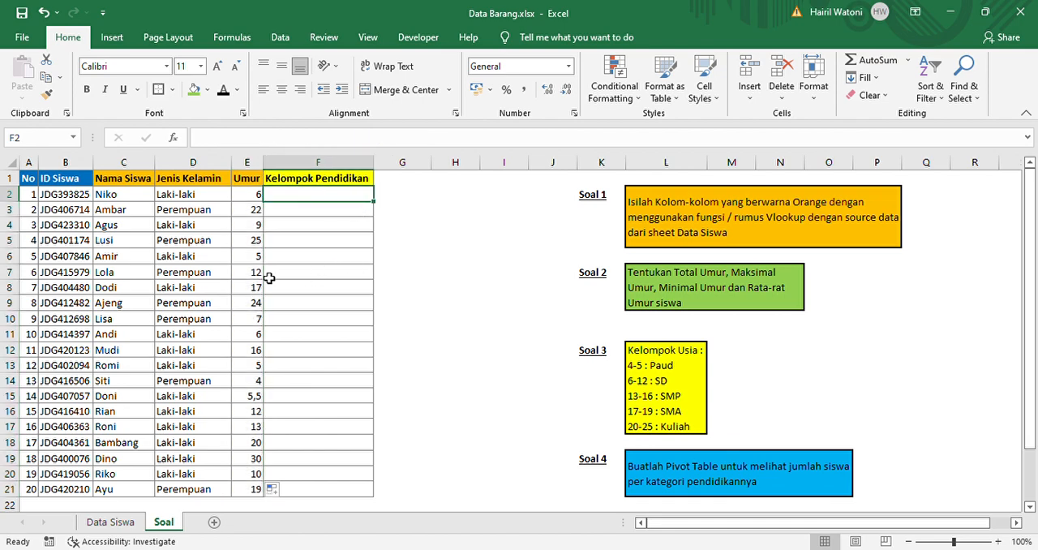
{"action": "left_click", "coordinate": [198, 256]}
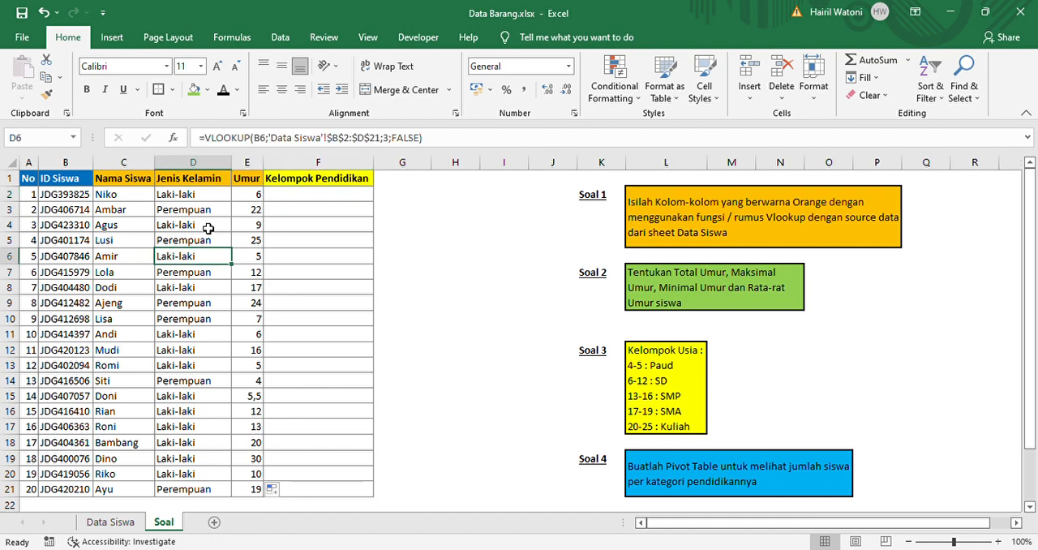
{"action": "left_click", "coordinate": [140, 210]}
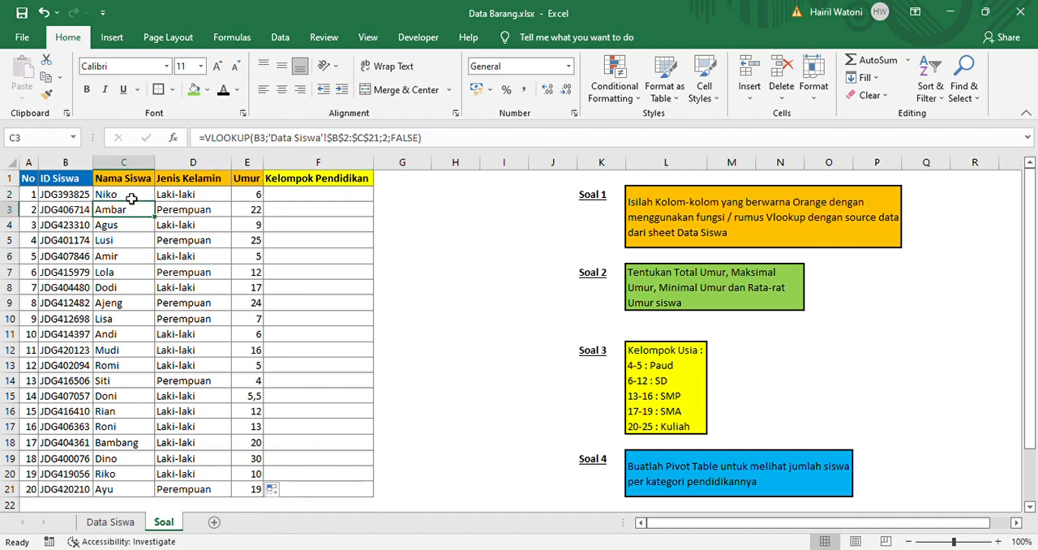
{"action": "left_click_drag", "start_coordinate": [129, 198], "coordinate": [239, 198]}
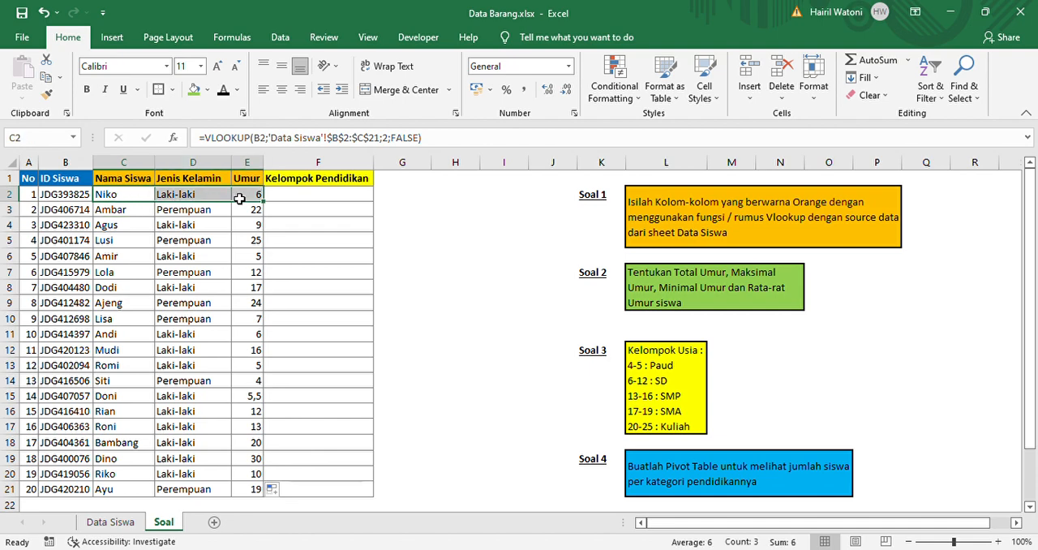
{"action": "key", "text": "Left"}
{"action": "key", "text": "shift+Right"}
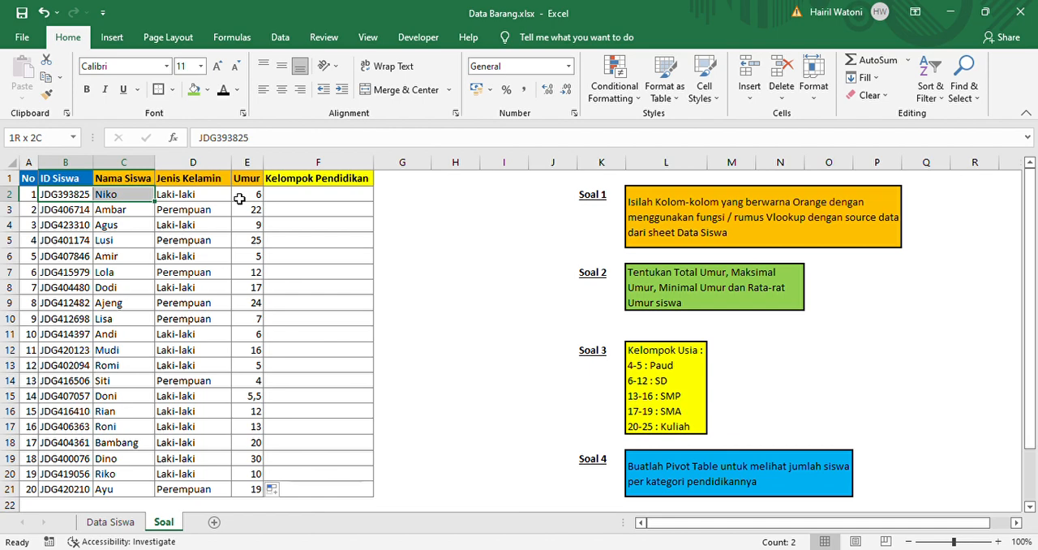
{"action": "key", "text": "shift+Right"}
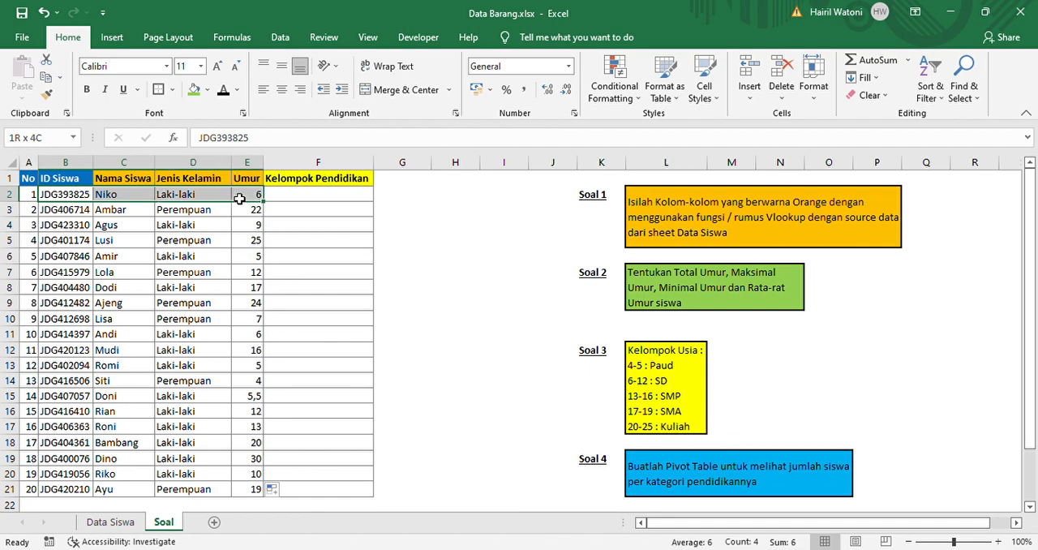
{"action": "left_click", "coordinate": [85, 200]}
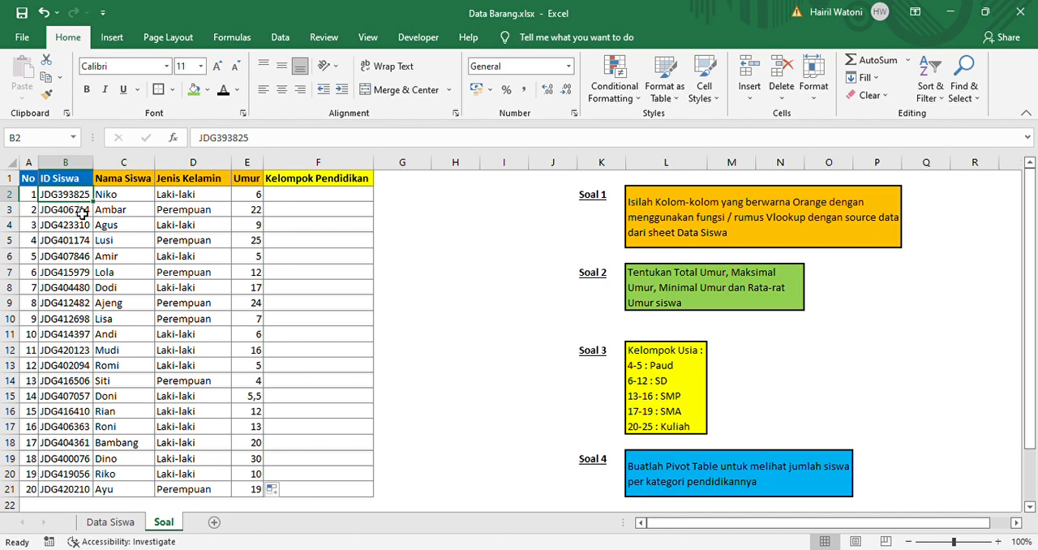
Turn on filters for the header row of the Data Siswa sheet
{"action": "left_click", "coordinate": [106, 522]}
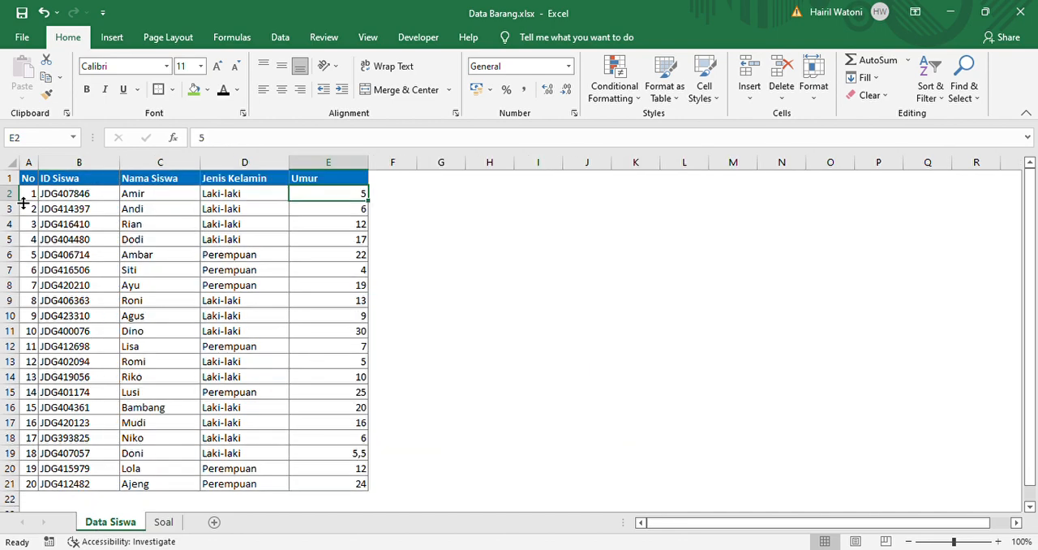
{"action": "left_click", "coordinate": [10, 177]}
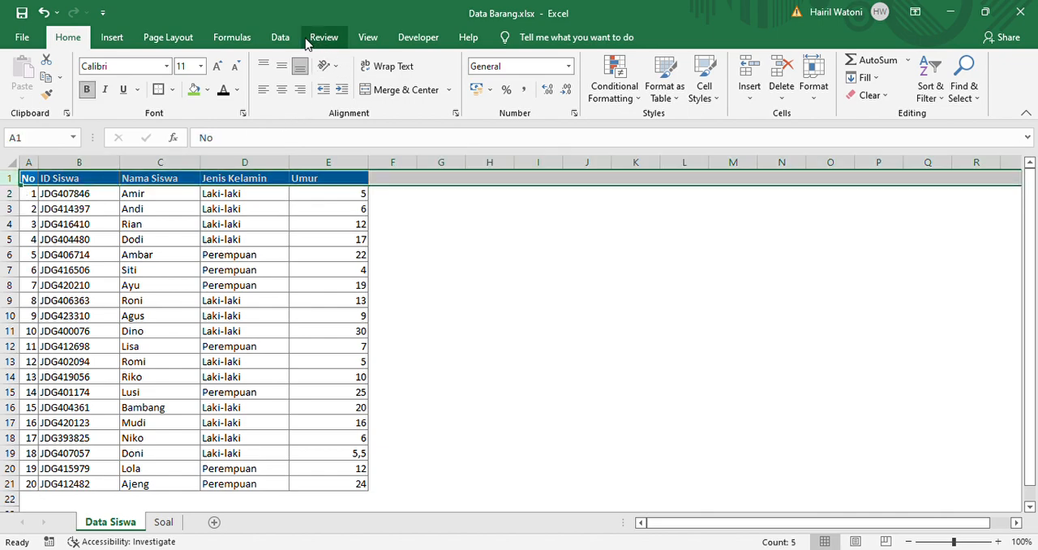
{"action": "left_click", "coordinate": [280, 37]}
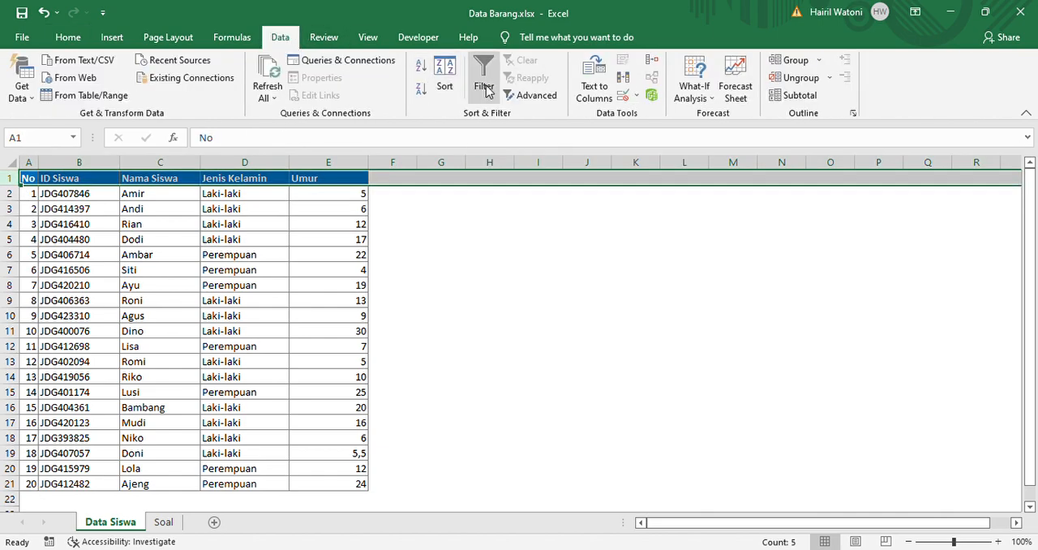
{"action": "left_click", "coordinate": [485, 87]}
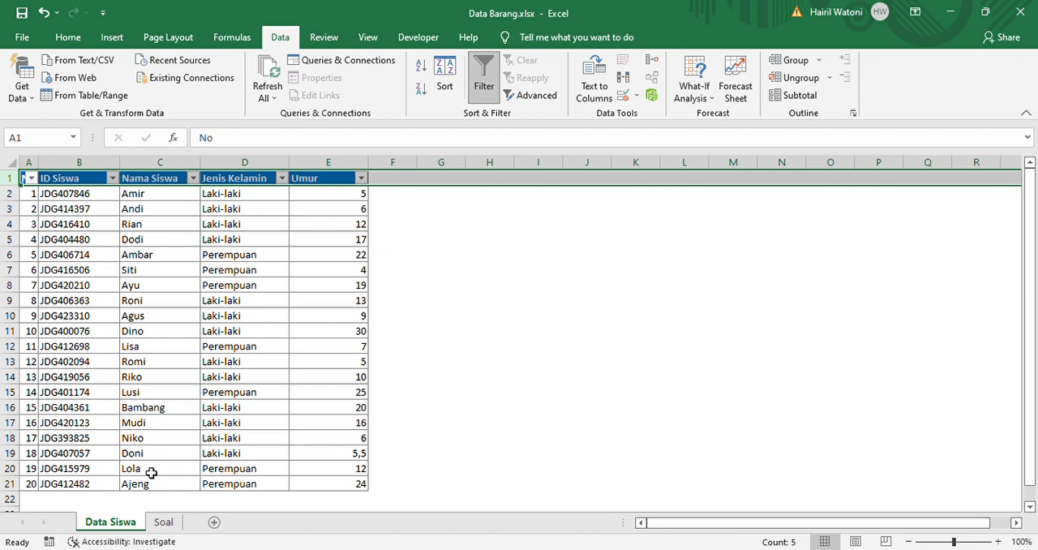
Filter the ID Siswa column of Data Siswa by the student ID in Soal cell B2 and review the matching record
{"action": "left_click", "coordinate": [164, 522]}
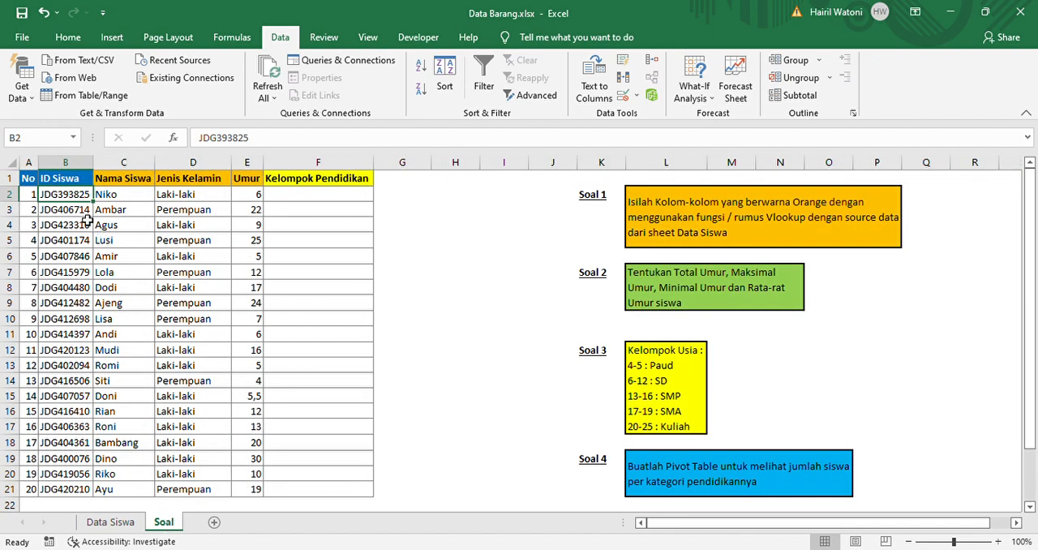
{"action": "left_click", "coordinate": [98, 522]}
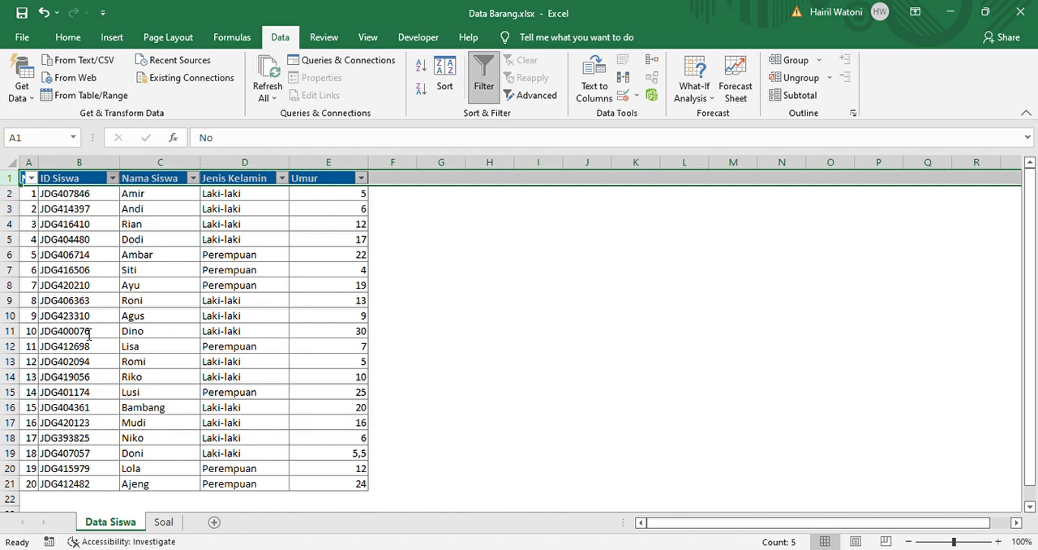
{"action": "key", "text": "Return"}
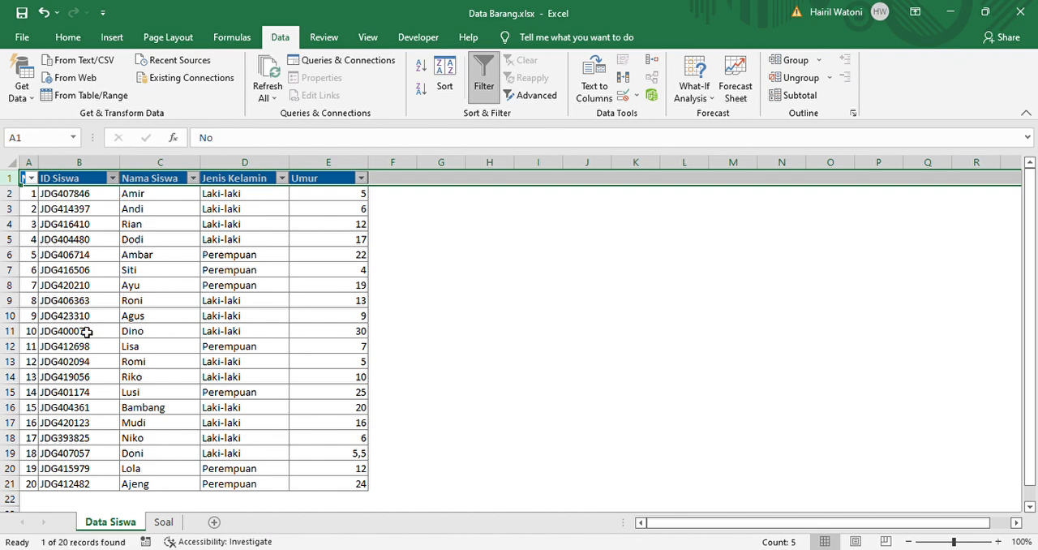
{"action": "key", "text": "Down"}
{"action": "key", "text": "Right"}
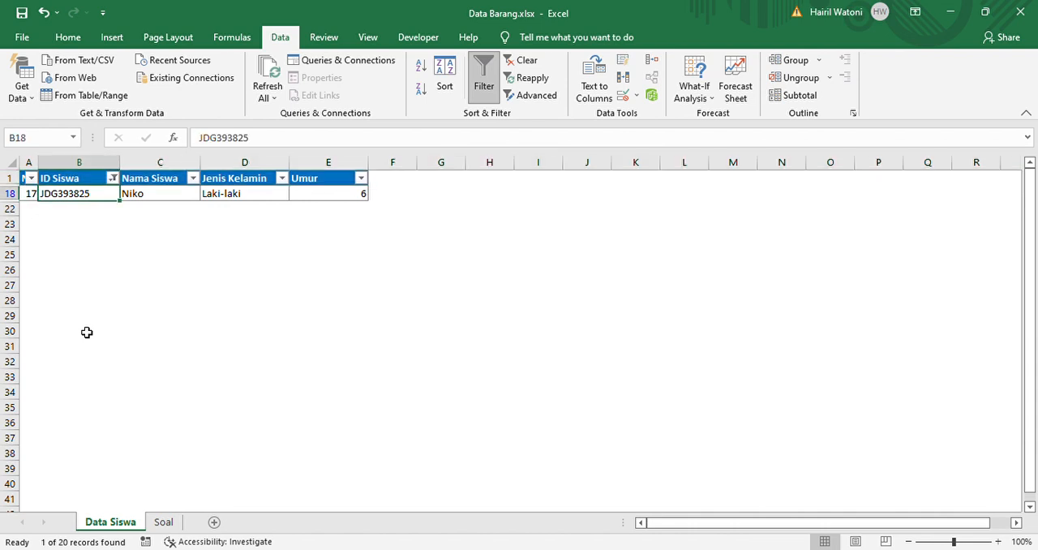
{"action": "key", "text": "Right"}
{"action": "key", "text": "Right"}
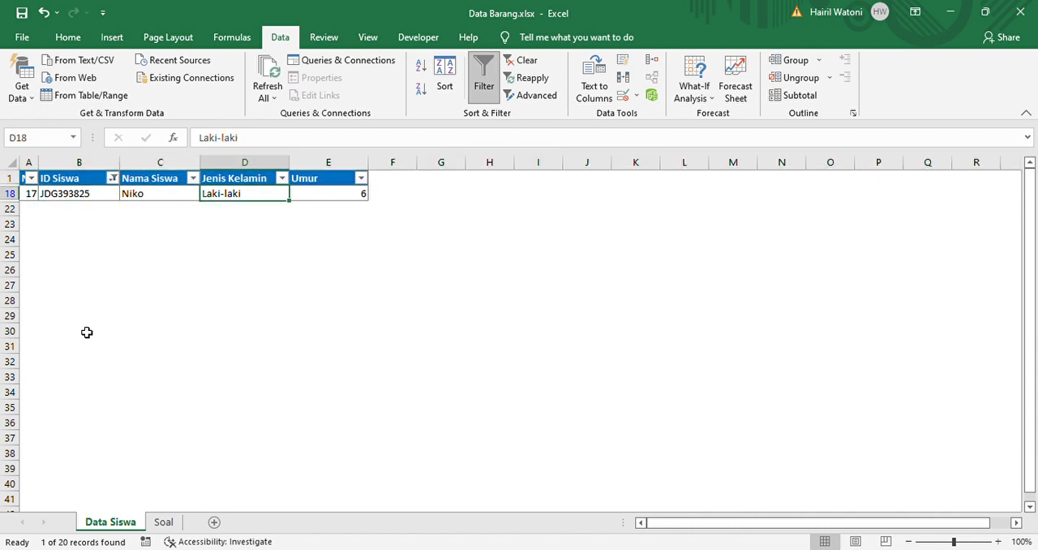
Compare the first student's name and gender in row 2 of the Soal sheet with the filtered source record
{"action": "left_click", "coordinate": [162, 523]}
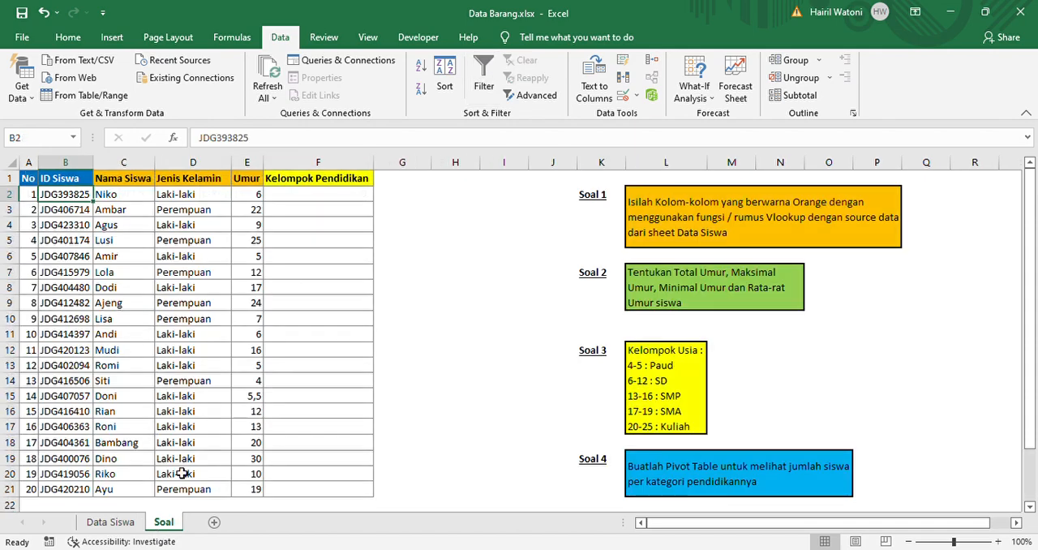
{"action": "key", "text": "shift+Right"}
{"action": "key", "text": "shift+Right"}
{"action": "key", "text": "shift+Right"}
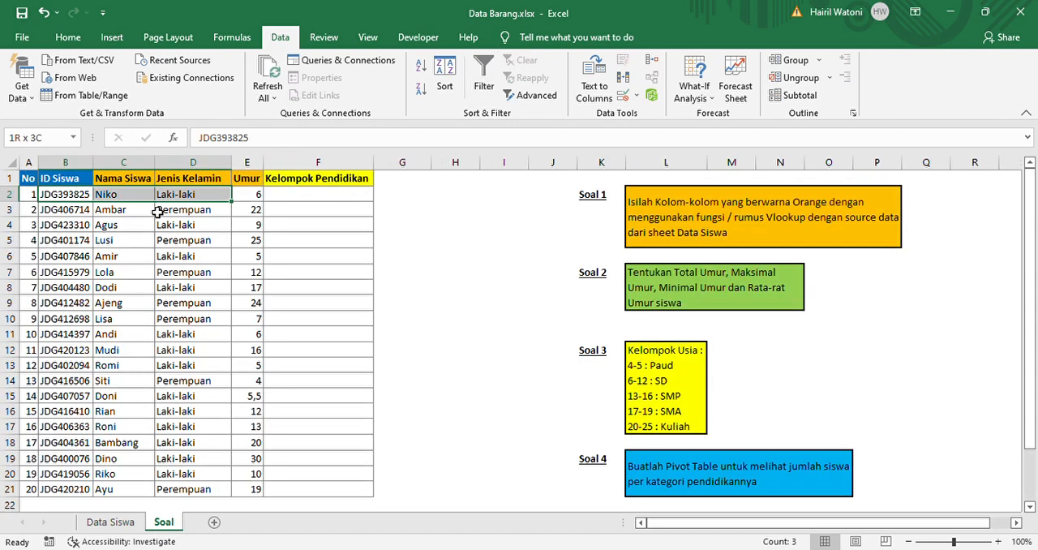
{"action": "key", "text": "Right"}
{"action": "key", "text": "Right"}
{"action": "key", "text": "Down"}
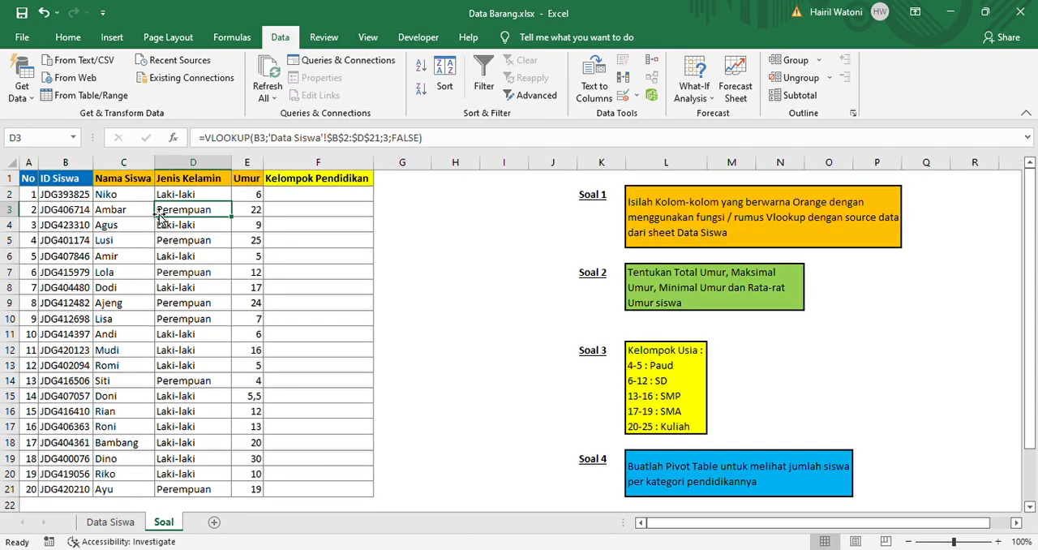
Read the Soal 2 instructions on the total, maximum, minimum and average student age
{"action": "left_click", "coordinate": [692, 291]}
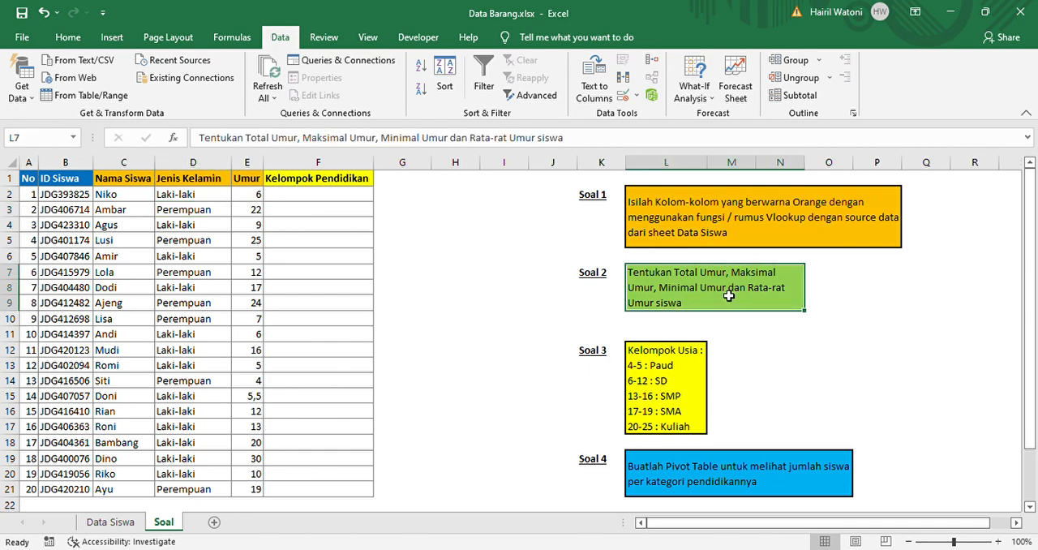
{"action": "double_click", "coordinate": [730, 296]}
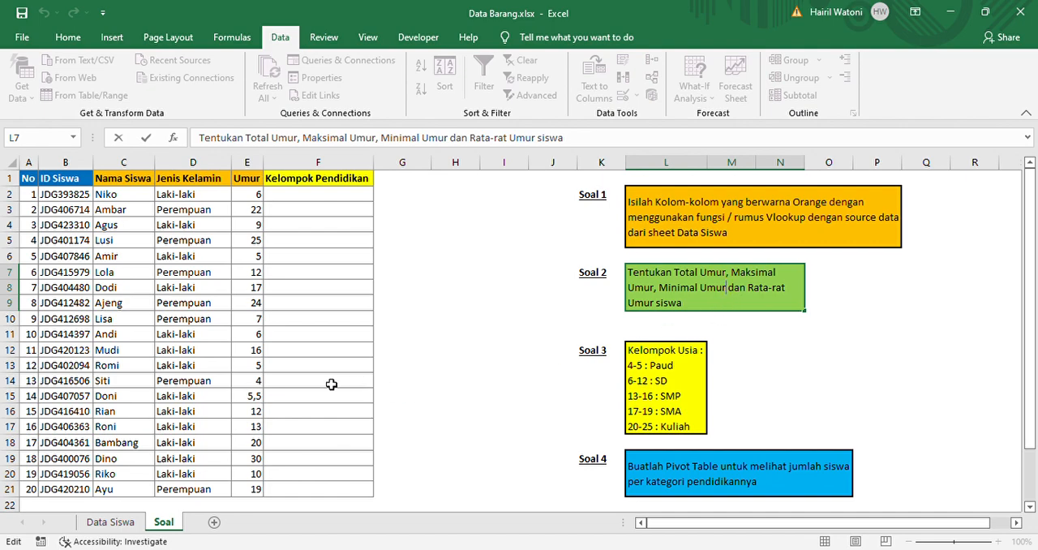
{"action": "left_click", "coordinate": [260, 383]}
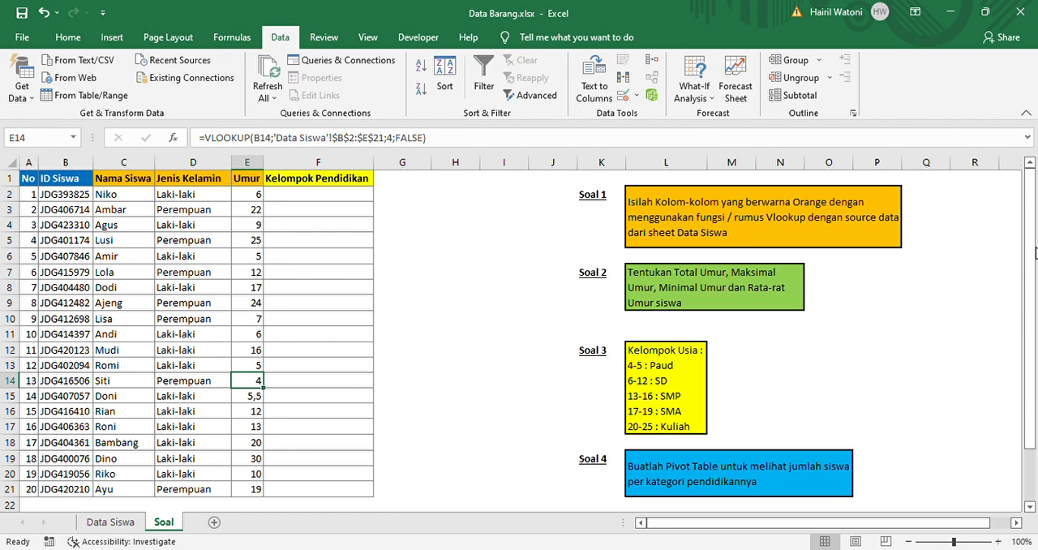
Calculate Total Umur in cell E23 with the formula =SUM(E2:E21)
{"action": "left_click_drag", "start_coordinate": [1031, 253], "coordinate": [1024, 318]}
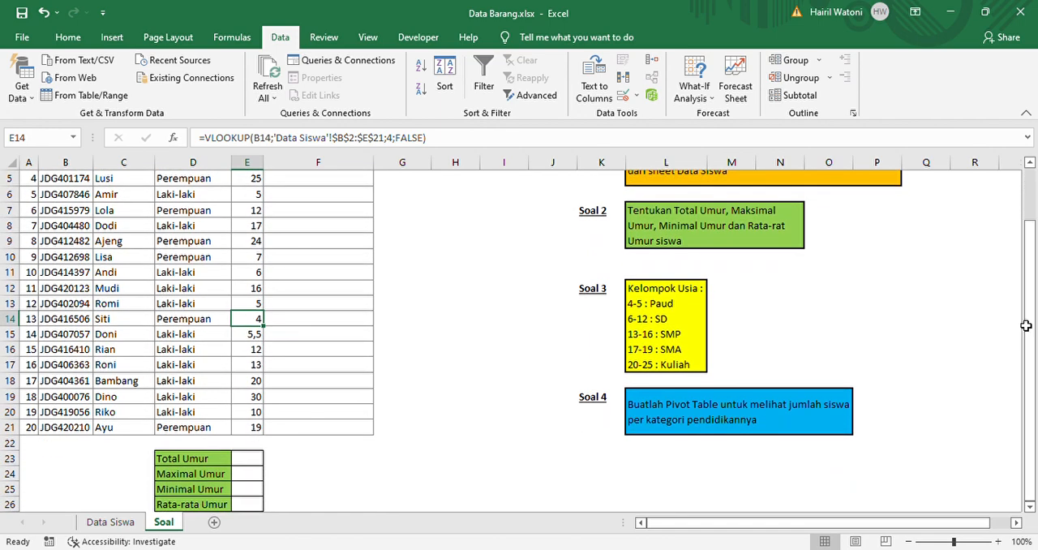
{"action": "left_click", "coordinate": [253, 459]}
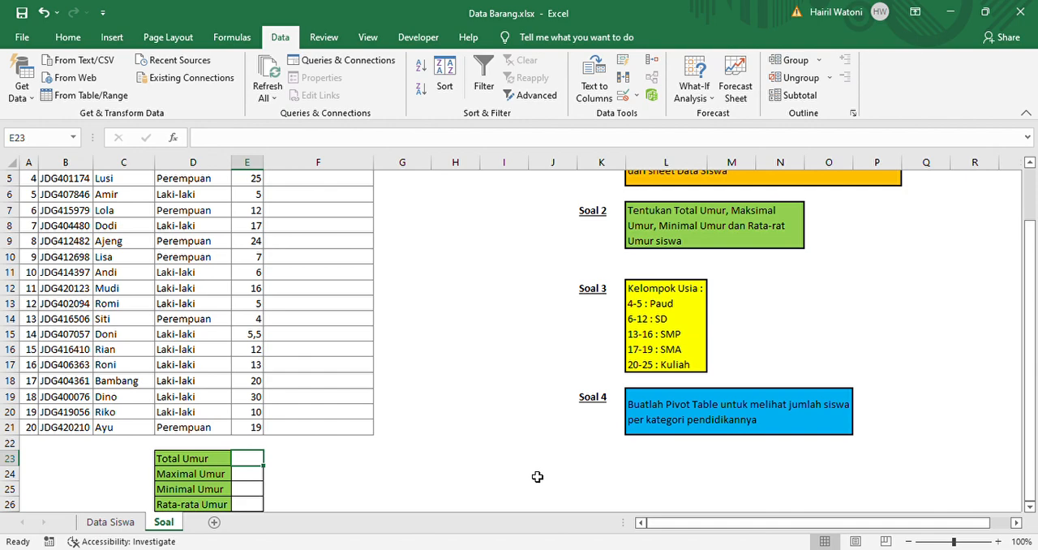
{"action": "type", "text": "="}
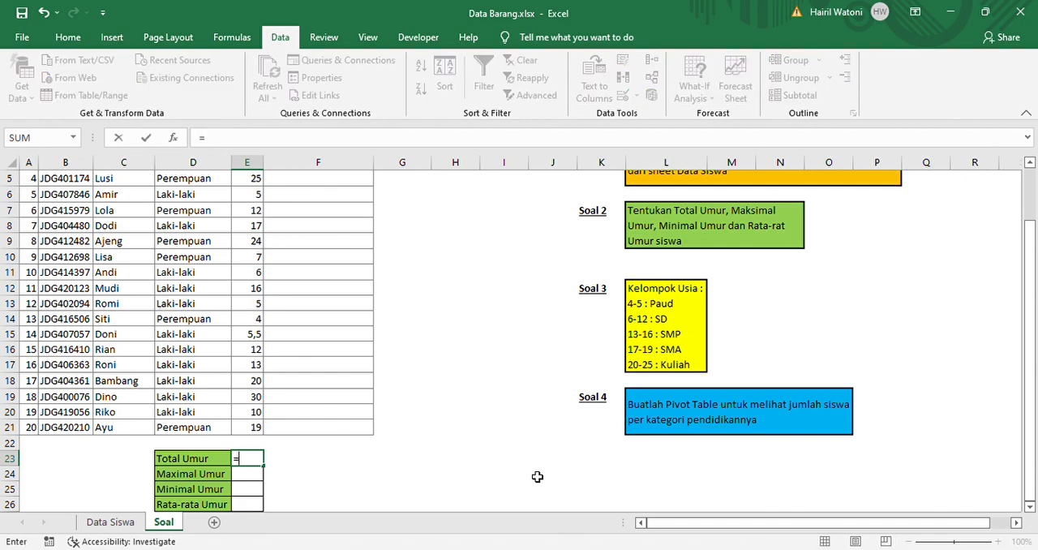
{"action": "type", "text": "sum"}
{"action": "key", "text": "Tab"}
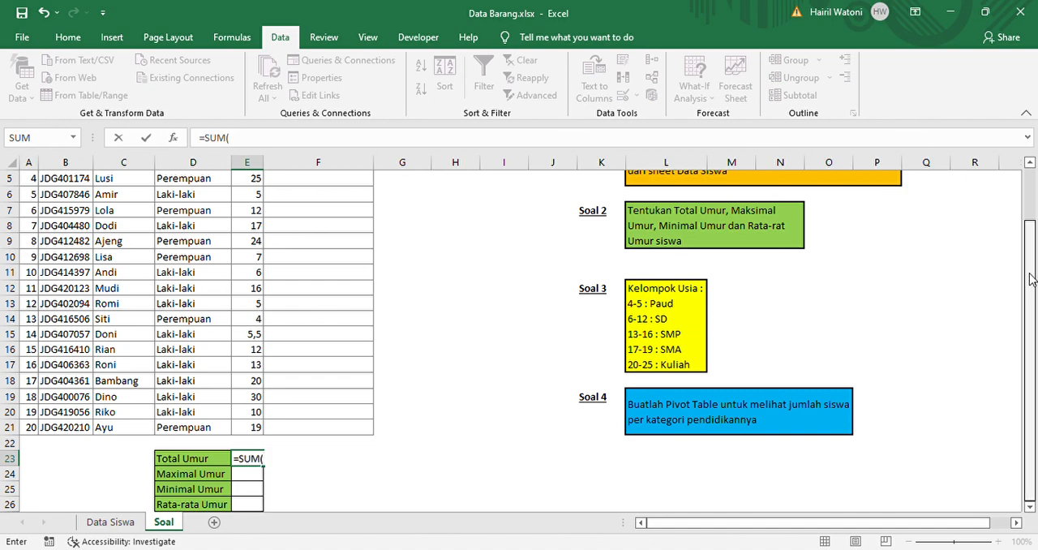
{"action": "scroll", "coordinate": [1030, 278], "scroll_direction": "up", "scroll_amount": 2}
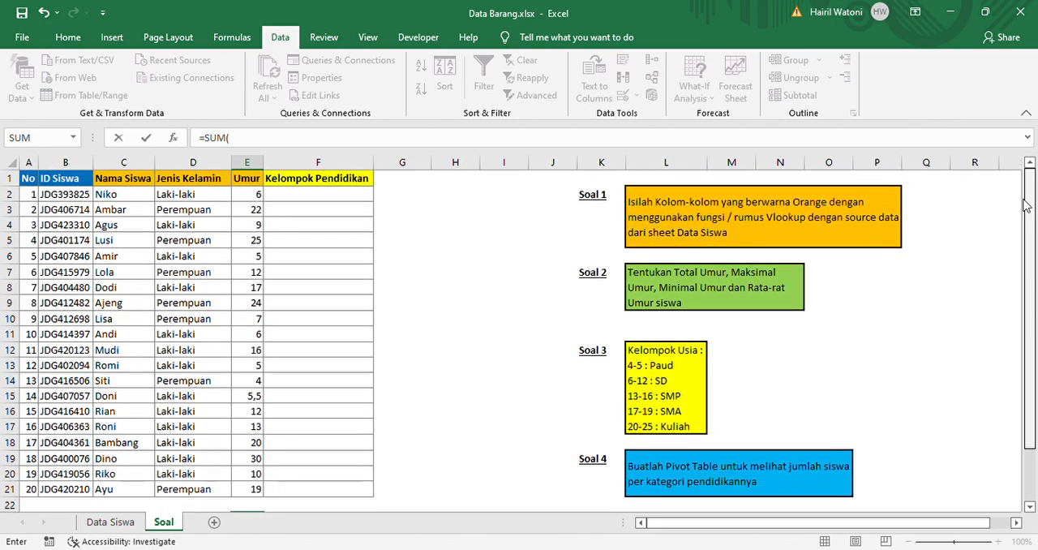
{"action": "left_click", "coordinate": [257, 196]}
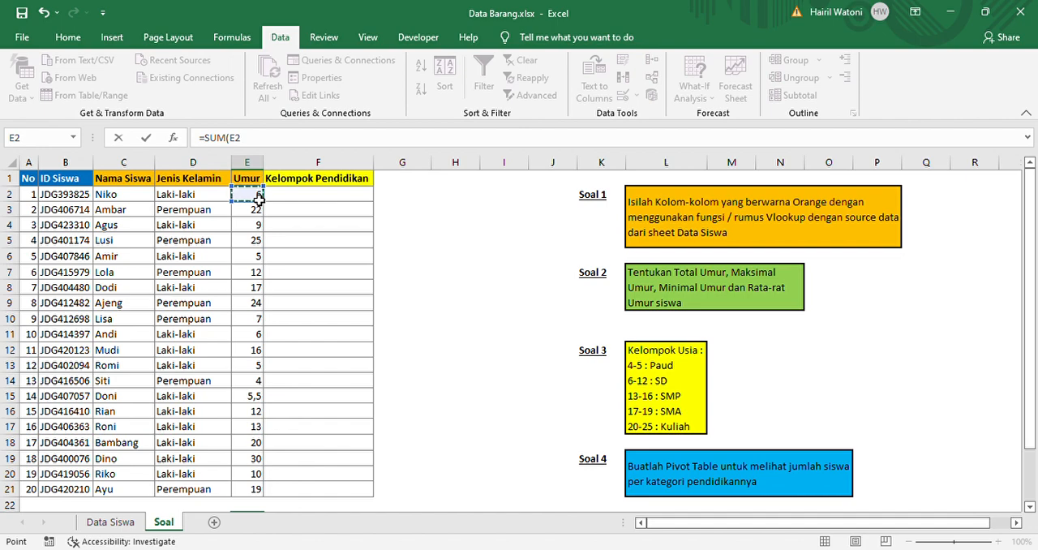
{"action": "key", "text": "ctrl+shift+Down"}
{"action": "type", "text": ")"}
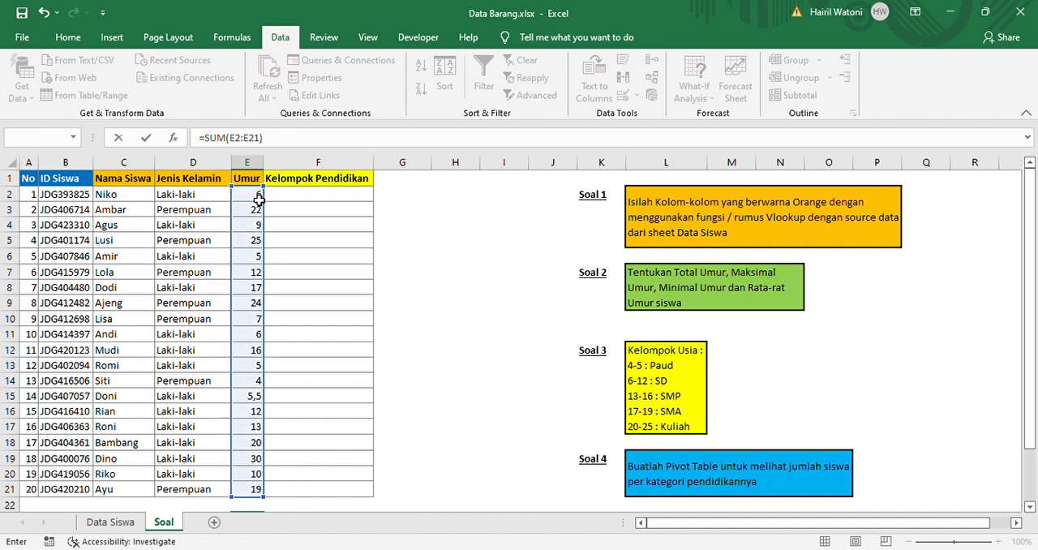
{"action": "key", "text": "ctrl+Return"}
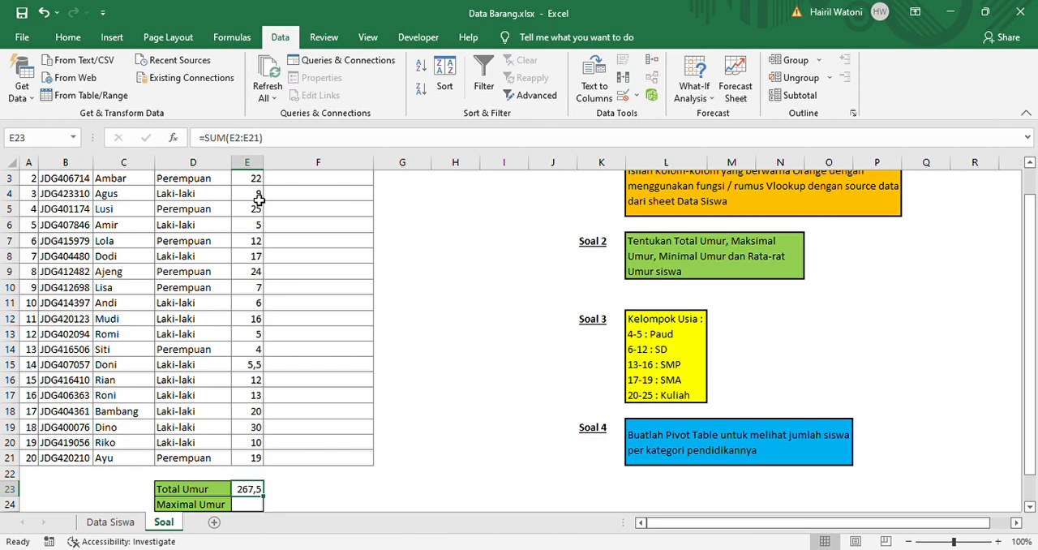
Calculate Maximal Umur in cell E24 with the formula =MAX(E2:E21)
{"action": "key", "text": "Down"}
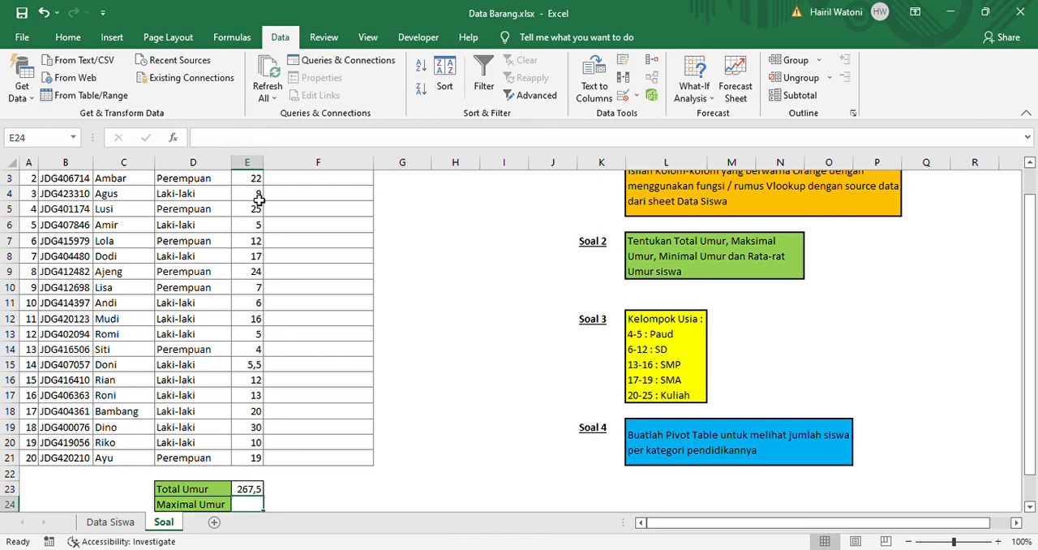
{"action": "key", "text": "Up"}
{"action": "key", "text": "Down"}
{"action": "key", "text": "Down"}
{"action": "key", "text": "Down"}
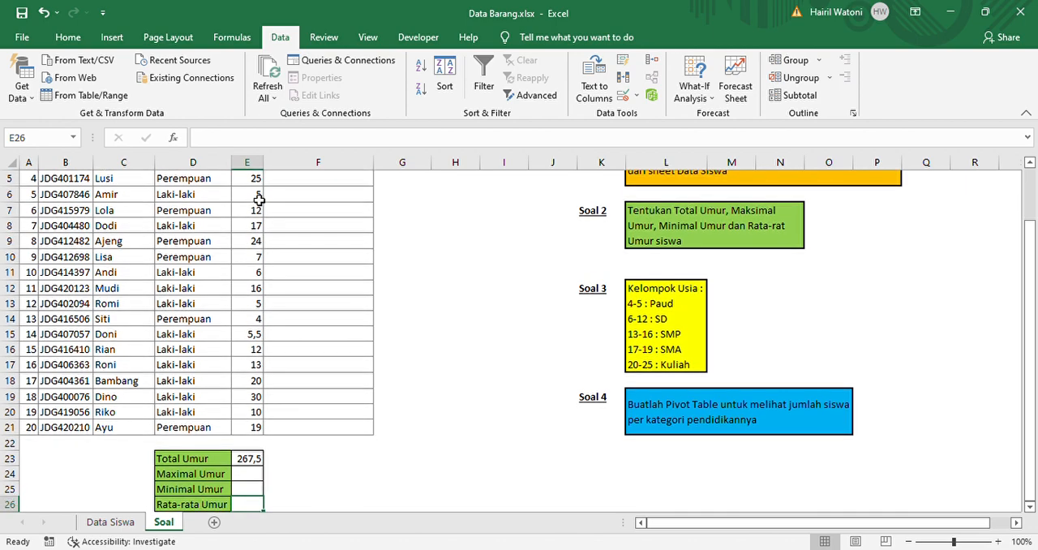
{"action": "key", "text": "Up"}
{"action": "key", "text": "Up"}
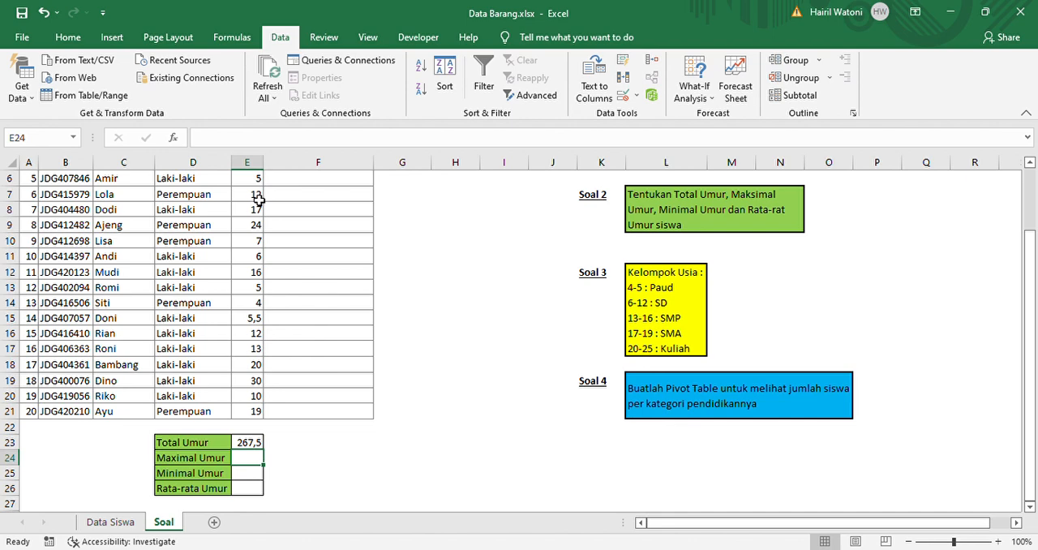
{"action": "type", "text": "="}
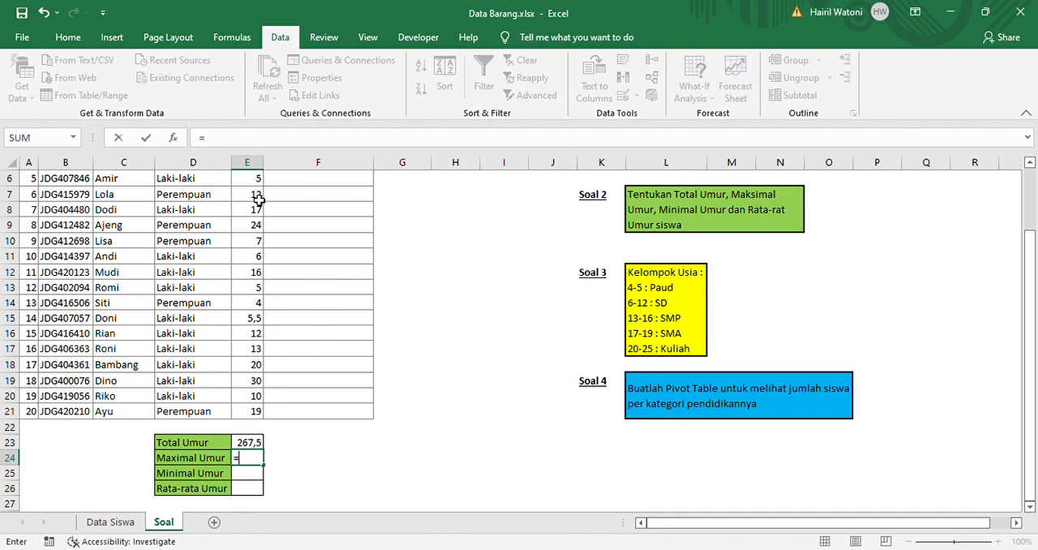
{"action": "type", "text": "max"}
{"action": "key", "text": "Tab"}
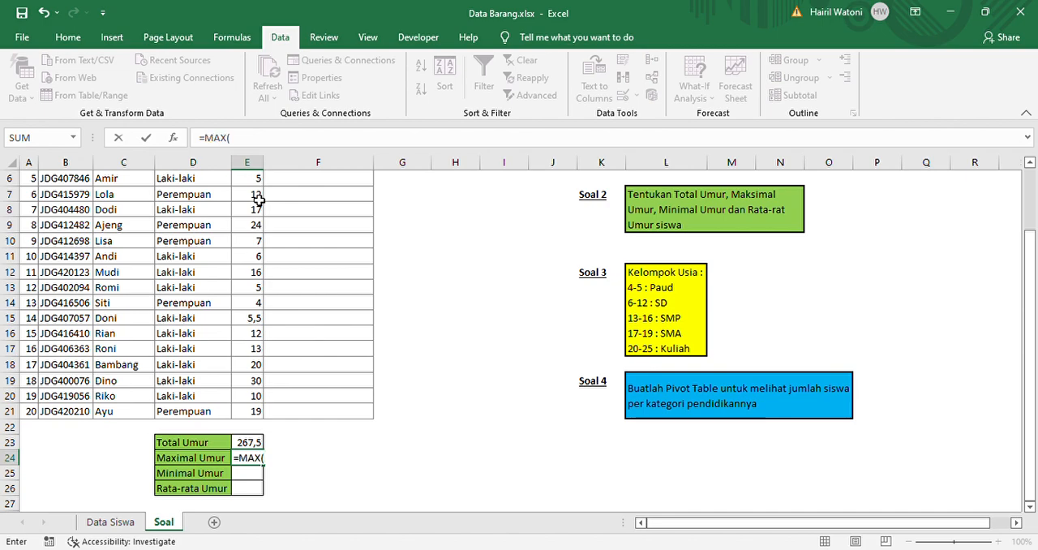
{"action": "scroll", "coordinate": [1028, 243], "scroll_direction": "up", "scroll_amount": 2}
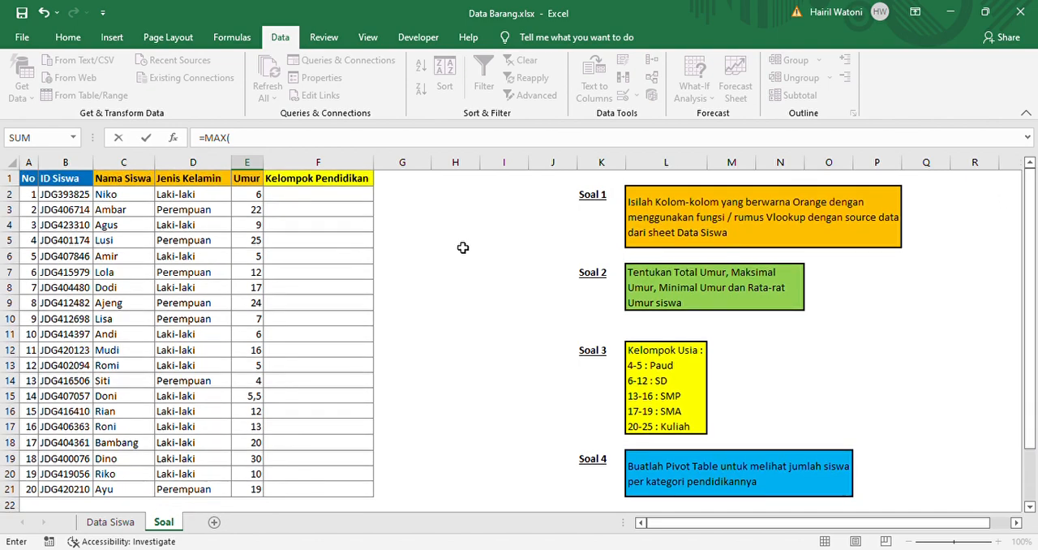
{"action": "left_click", "coordinate": [257, 195]}
{"action": "key", "text": "ctrl+shift+Down"}
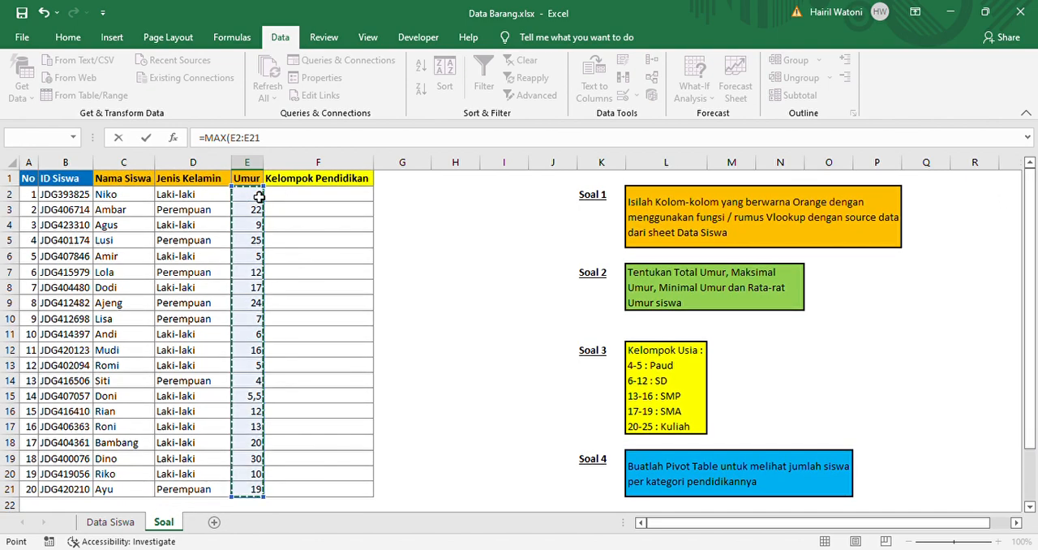
{"action": "type", "text": ")"}
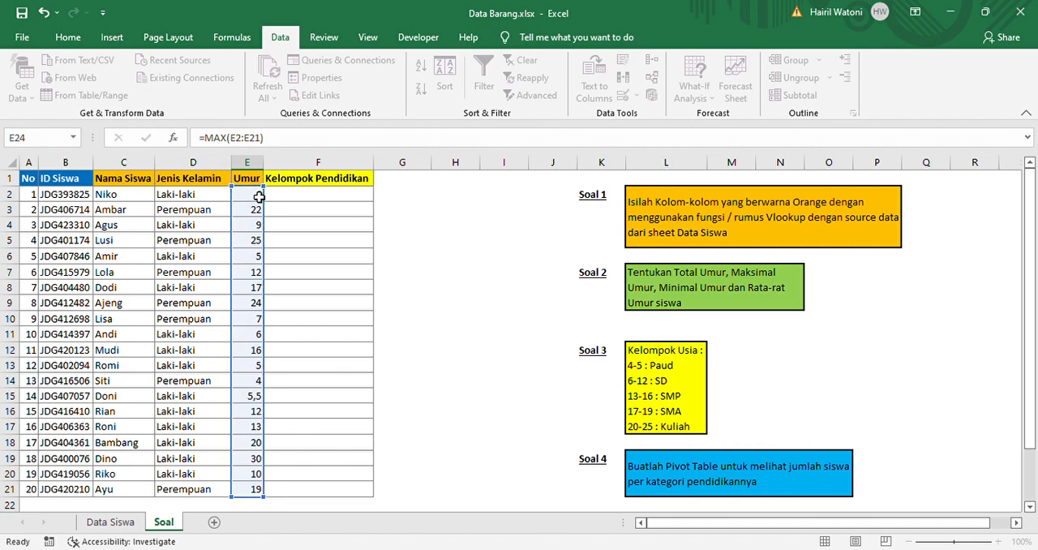
{"action": "key", "text": "ctrl+Return"}
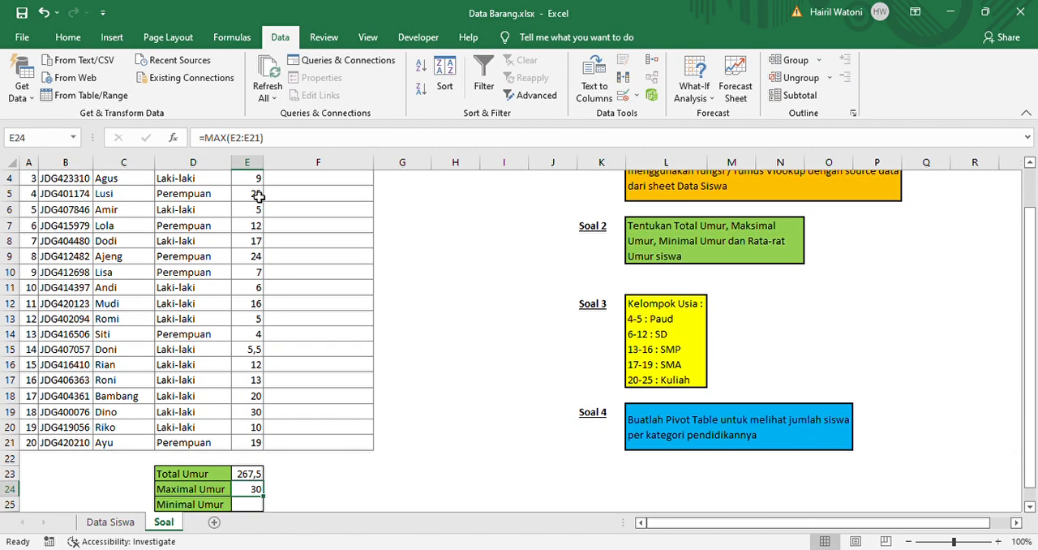
Check the oldest student's record in B19:E19 against the Maximal Umur result
{"action": "left_click", "coordinate": [243, 416]}
{"action": "key", "text": "shift+Left"}
{"action": "key", "text": "shift+Left"}
{"action": "key", "text": "shift+Left"}
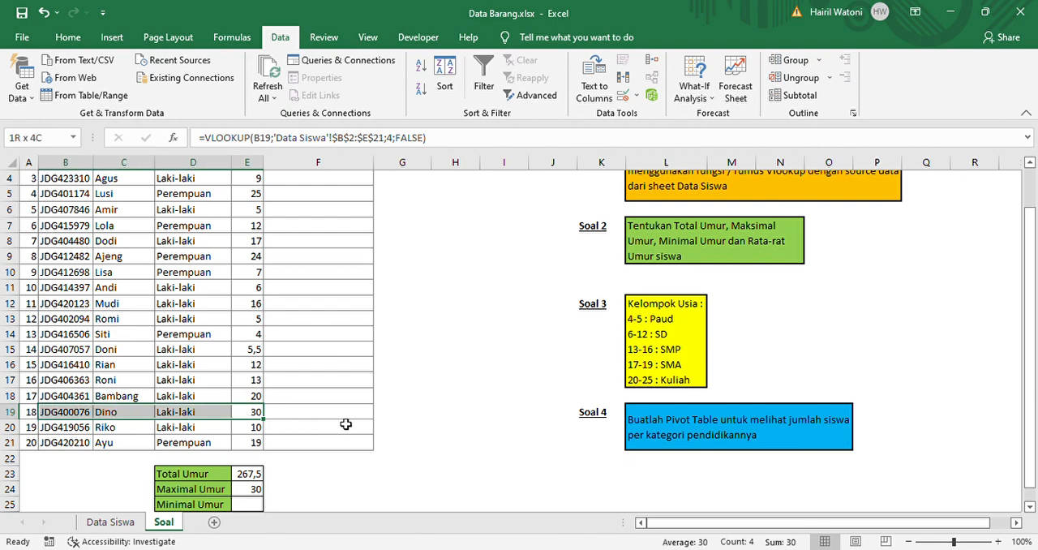
Calculate Minimal Umur in cell E25 with the formula =MIN(E2:E21)
{"action": "left_click", "coordinate": [258, 506]}
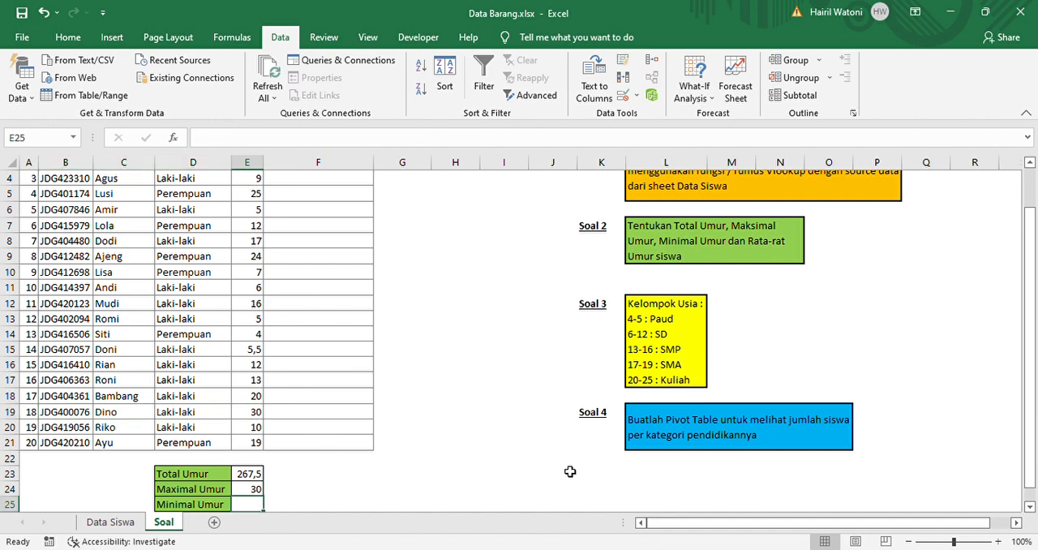
{"action": "type", "text": "="}
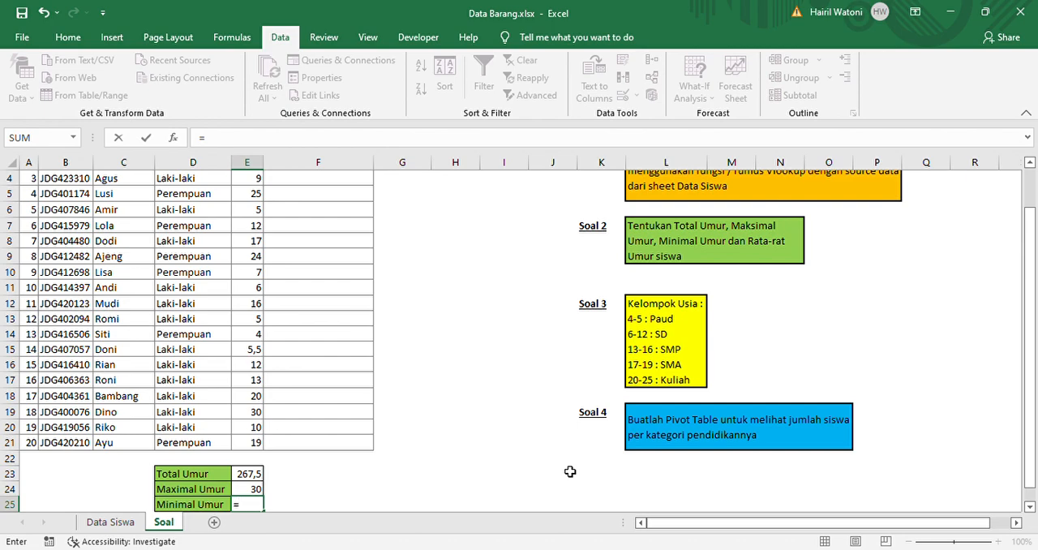
{"action": "type", "text": "min"}
{"action": "key", "text": "Tab"}
{"action": "left_click_drag", "start_coordinate": [1032, 243], "coordinate": [1032, 204]}
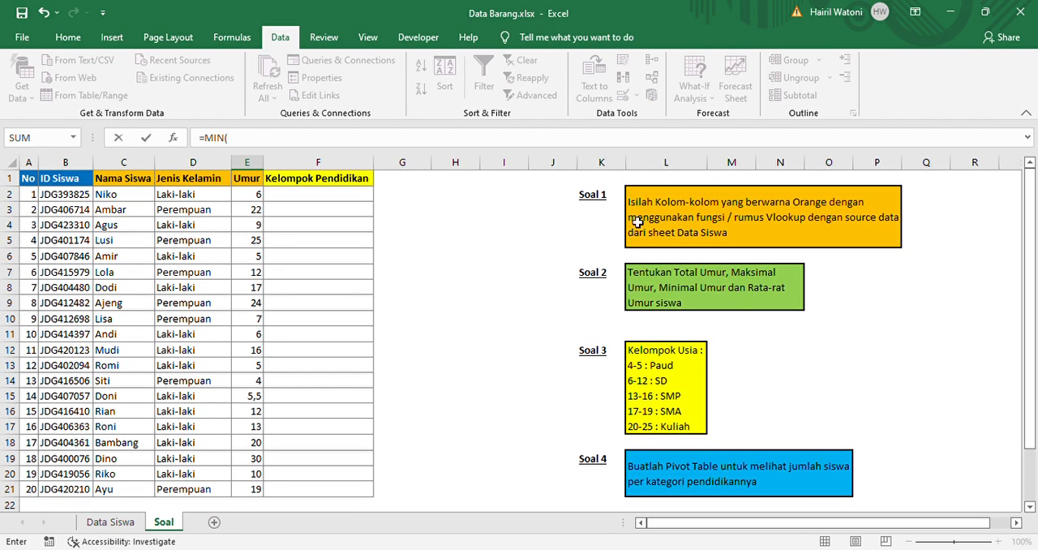
{"action": "left_click", "coordinate": [256, 198]}
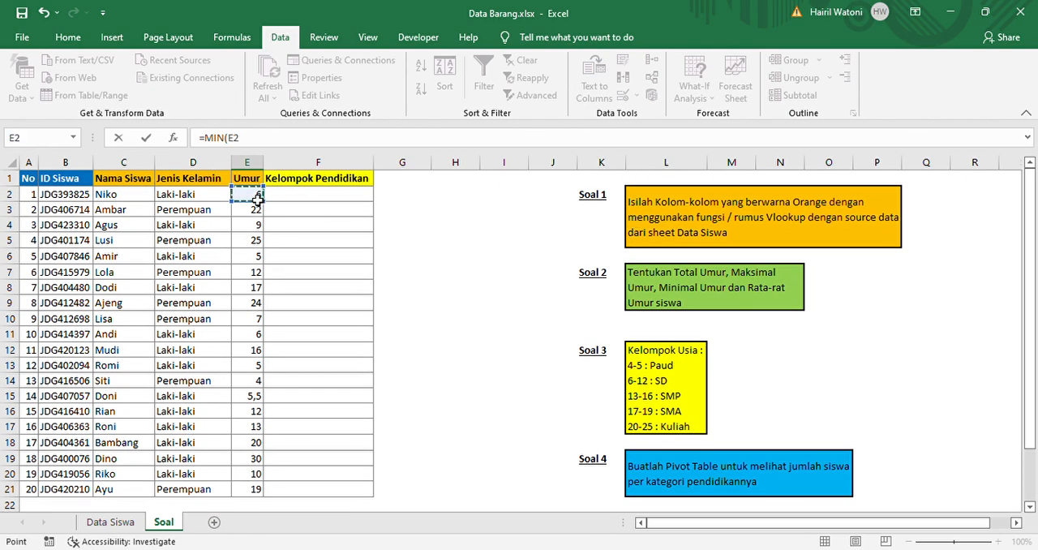
{"action": "key", "text": "ctrl+shift+Down"}
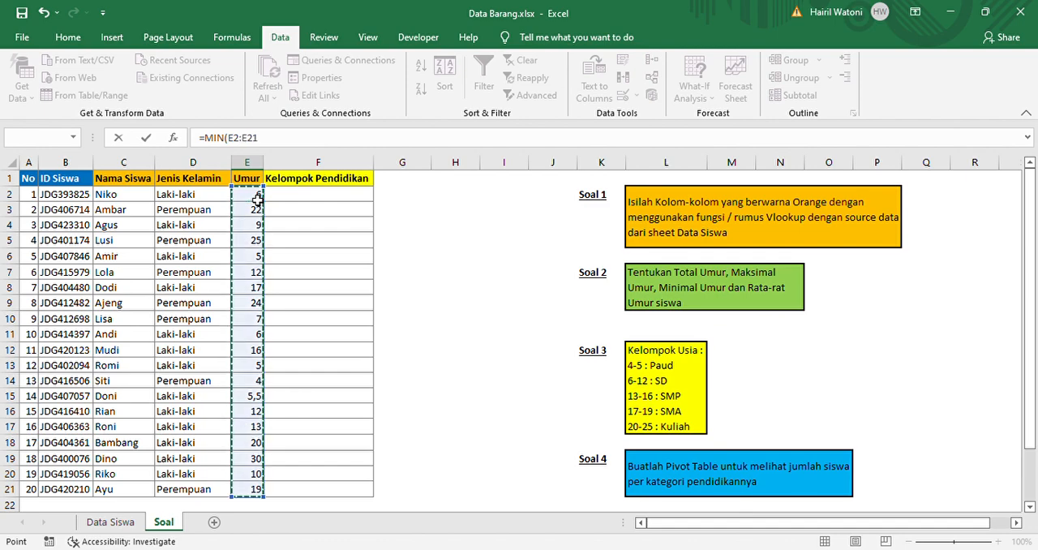
{"action": "type", "text": ")"}
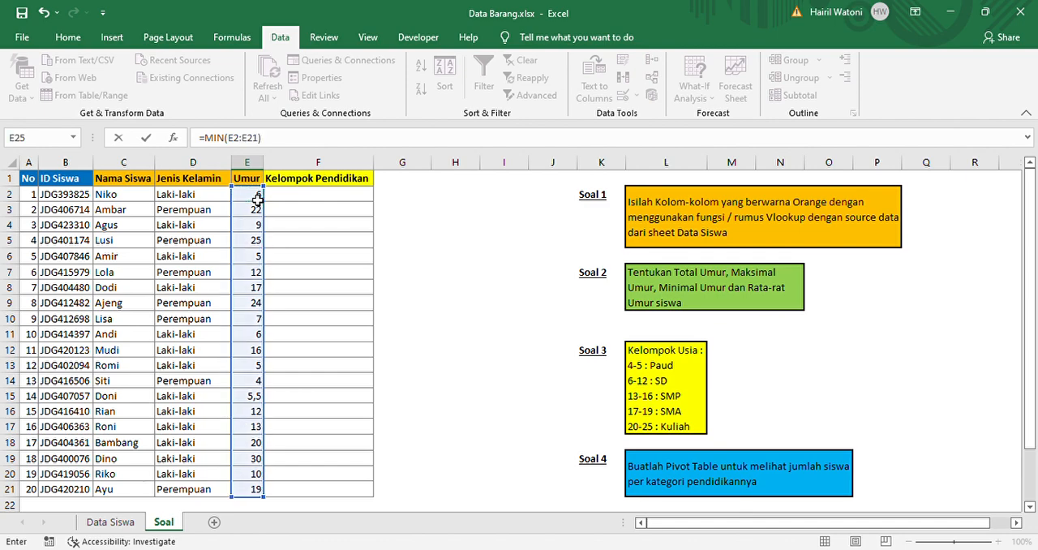
{"action": "key", "text": "Return"}
{"action": "key", "text": "Up"}
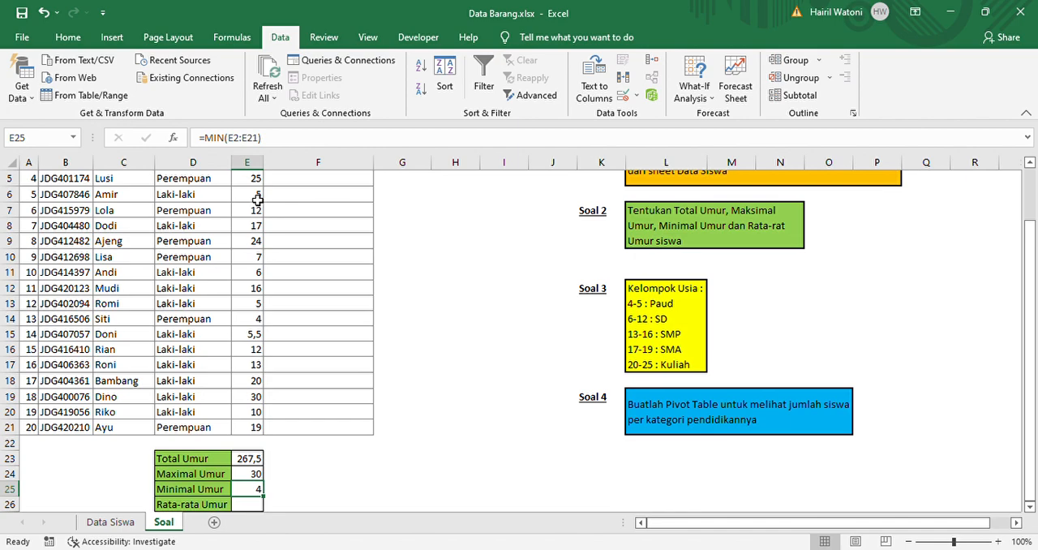
Check the youngest student's record in B14:E14 against the Minimal Umur result
{"action": "left_click", "coordinate": [253, 321]}
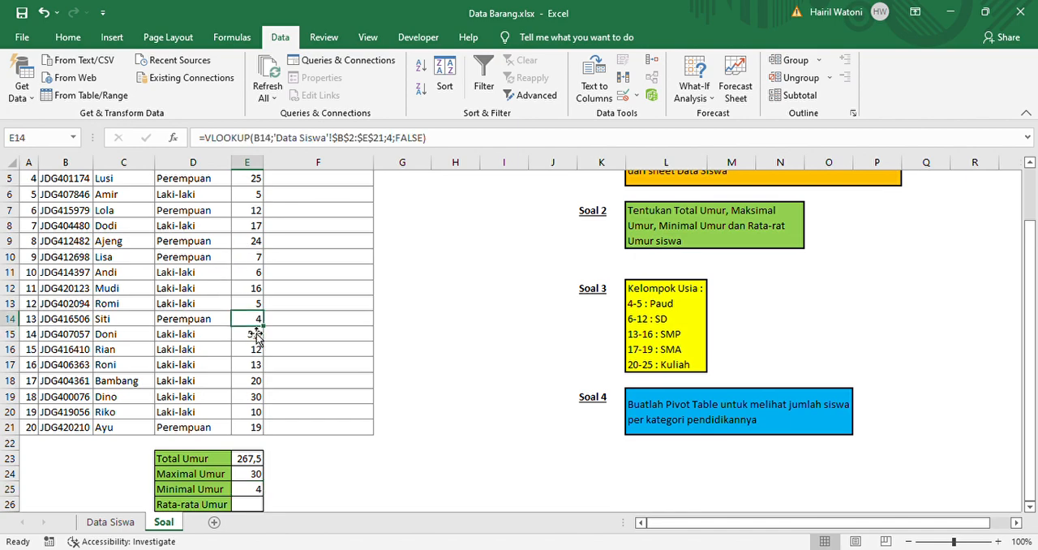
{"action": "key", "text": "shift+Left"}
{"action": "key", "text": "shift+Left"}
{"action": "key", "text": "shift+Left"}
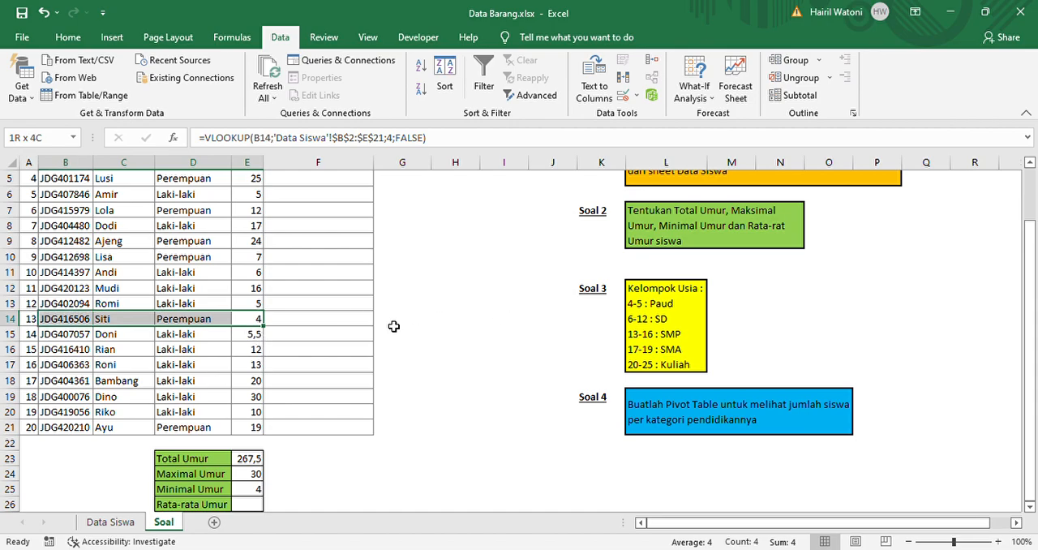
Calculate Rata-rata Umur in cell E26 with the formula =AVERAGE(E2:E21)
{"action": "left_click_drag", "start_coordinate": [1030, 266], "coordinate": [999, 290]}
{"action": "left_click", "coordinate": [248, 504]}
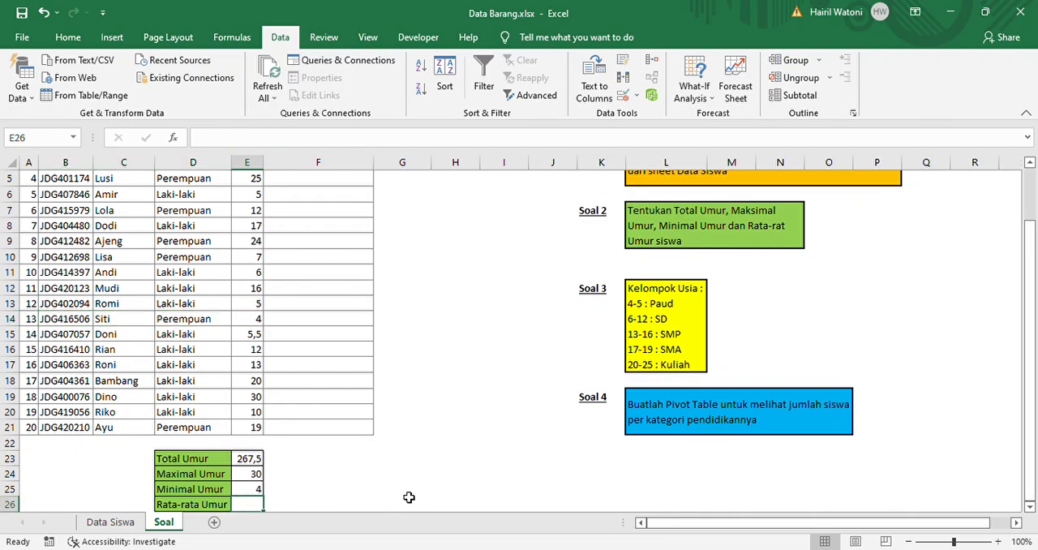
{"action": "key", "text": "Return"}
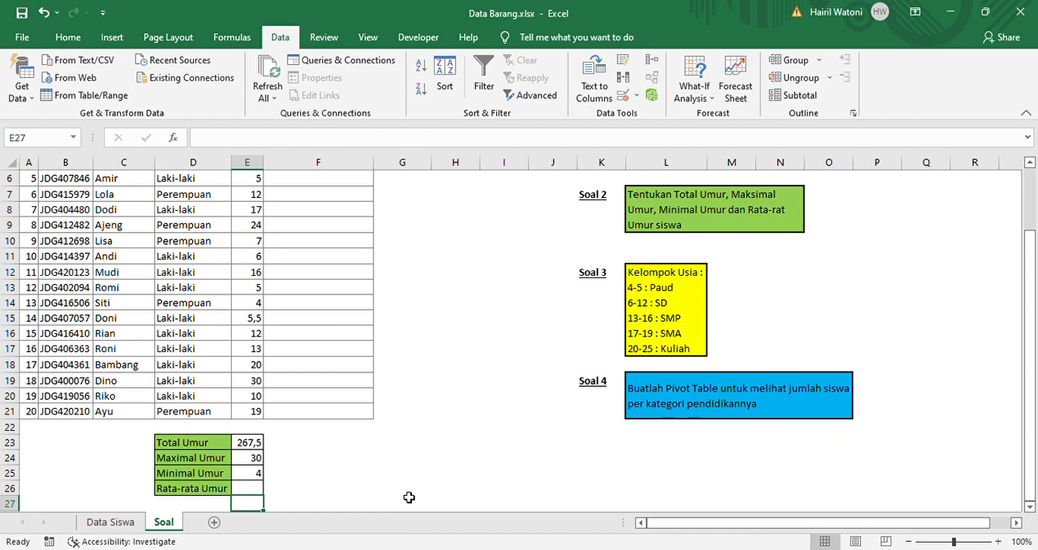
{"action": "key", "text": "Up"}
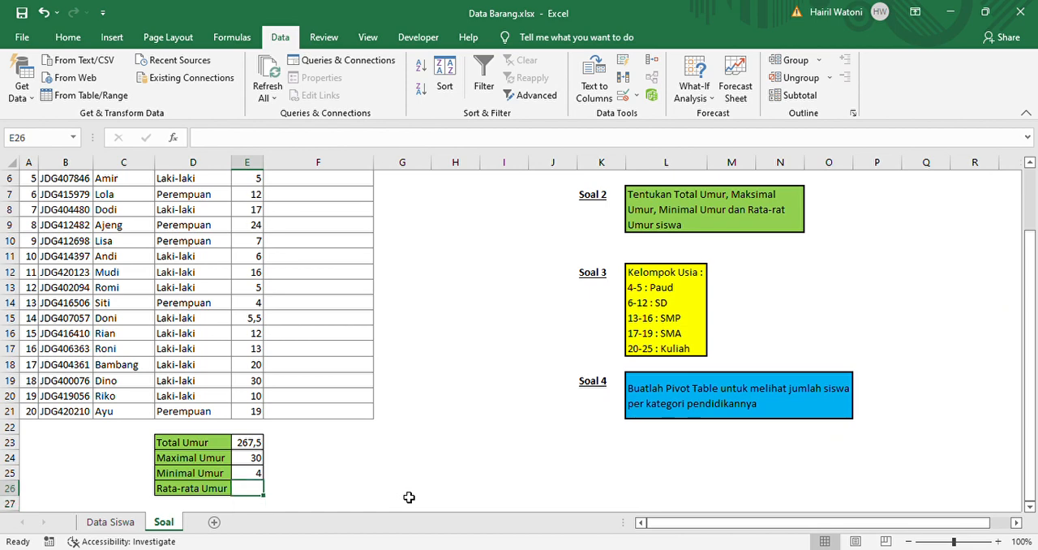
{"action": "type", "text": "="}
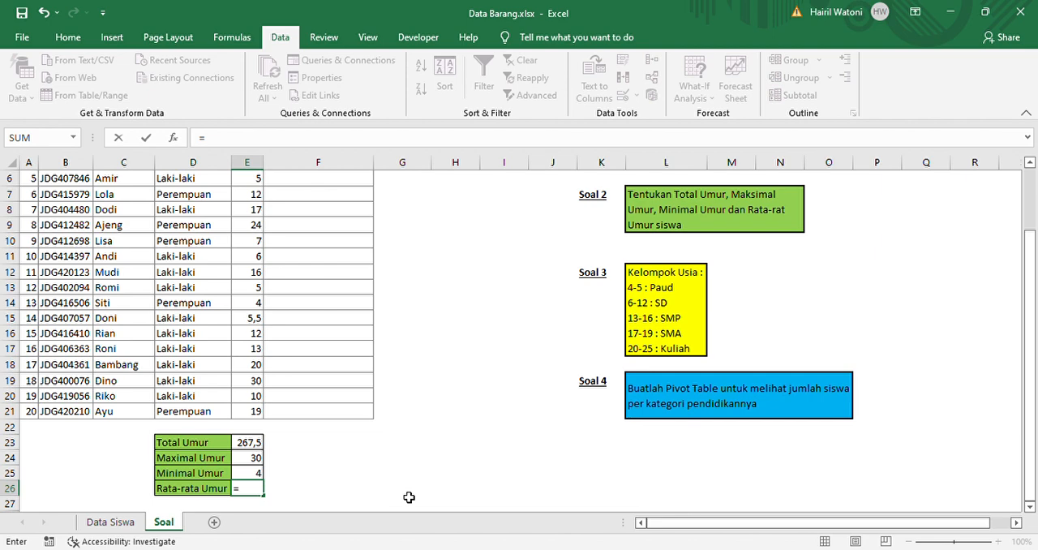
{"action": "type", "text": "av"}
{"action": "type", "text": "age"}
{"action": "key", "text": "Tab"}
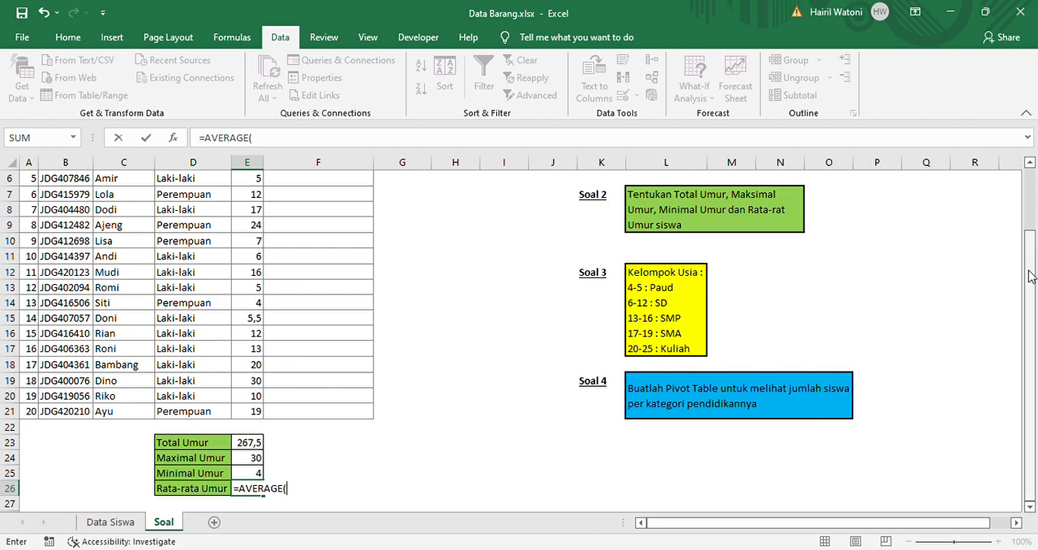
{"action": "scroll", "coordinate": [1030, 276], "scroll_direction": "up", "scroll_amount": 2}
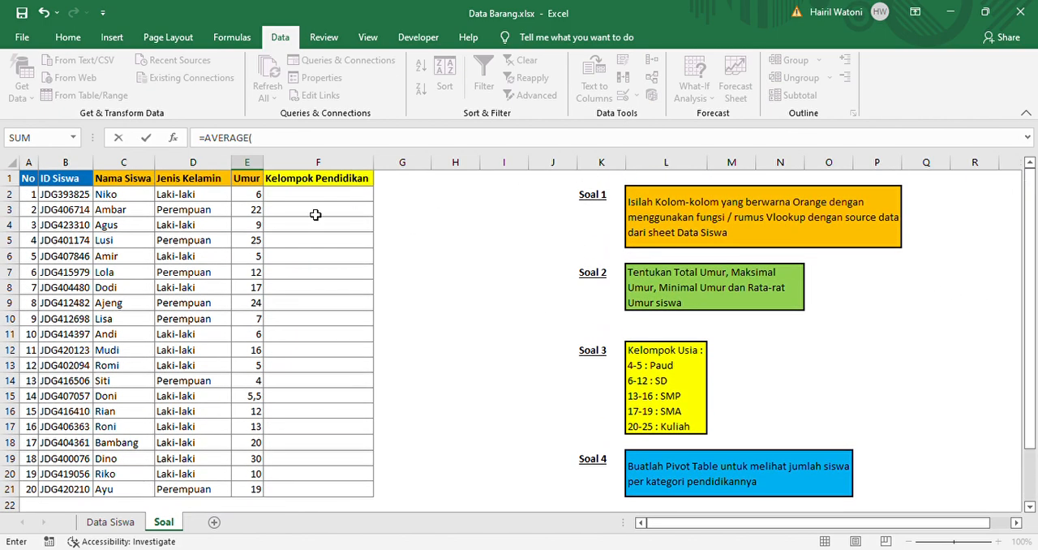
{"action": "left_click", "coordinate": [261, 198]}
{"action": "key", "text": "ctrl+shift+Down"}
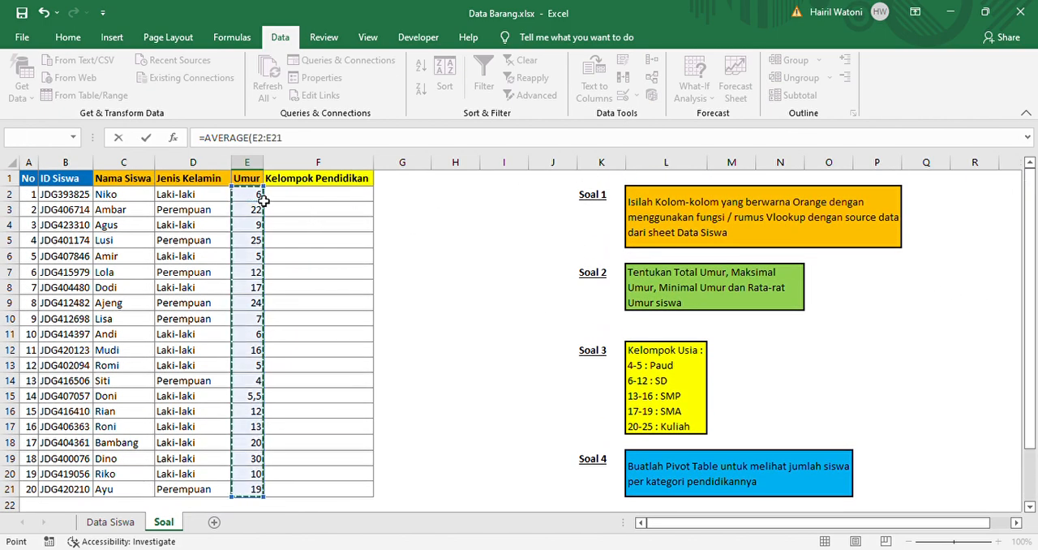
{"action": "key", "text": "ctrl+Return"}
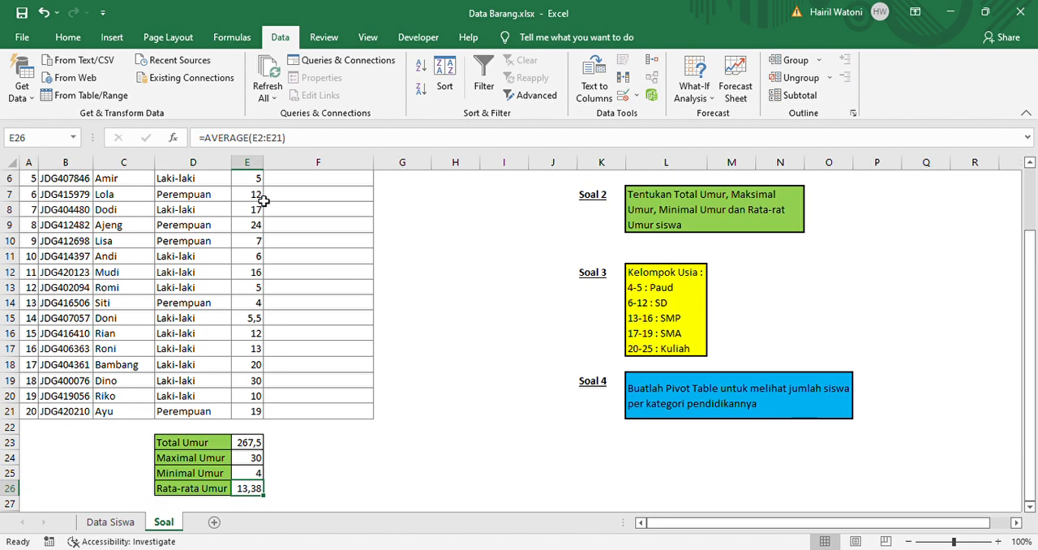
{"action": "key", "text": "Up"}
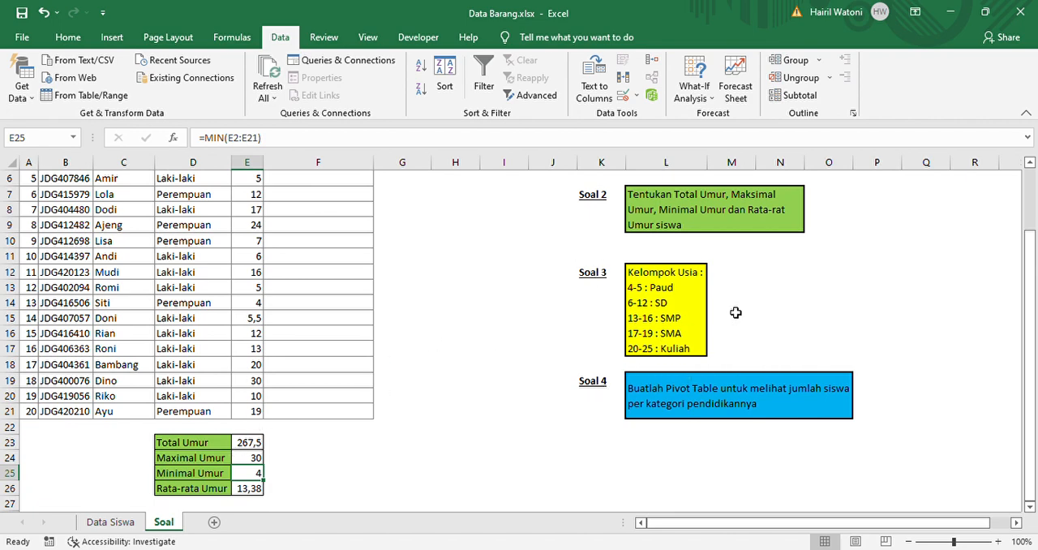
Add the note "Menggunakan fungsi IF" in cell L11, above the Soal 3 age group list
{"action": "left_click", "coordinate": [663, 290]}
{"action": "left_click", "coordinate": [1005, 302]}
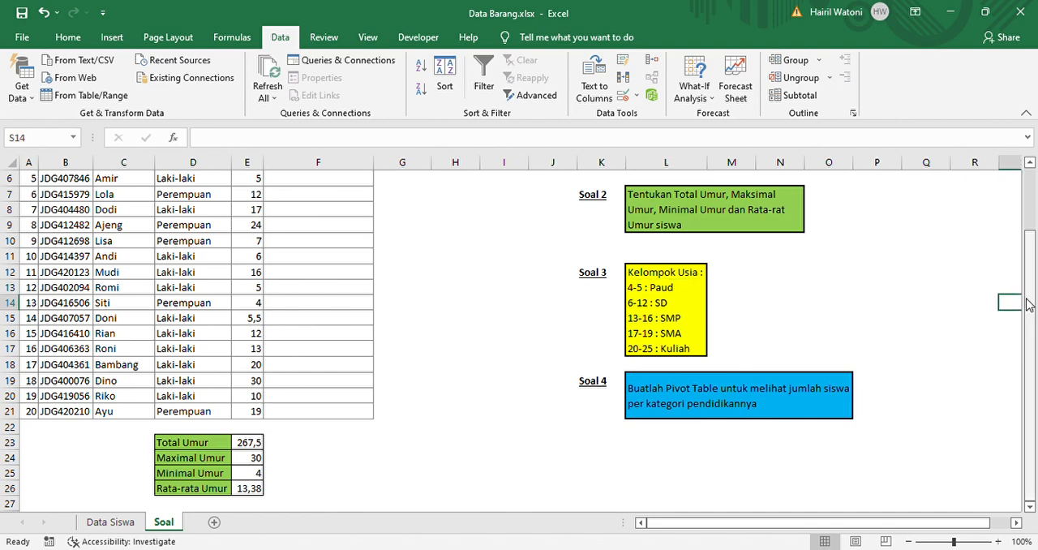
{"action": "left_click", "coordinate": [740, 274]}
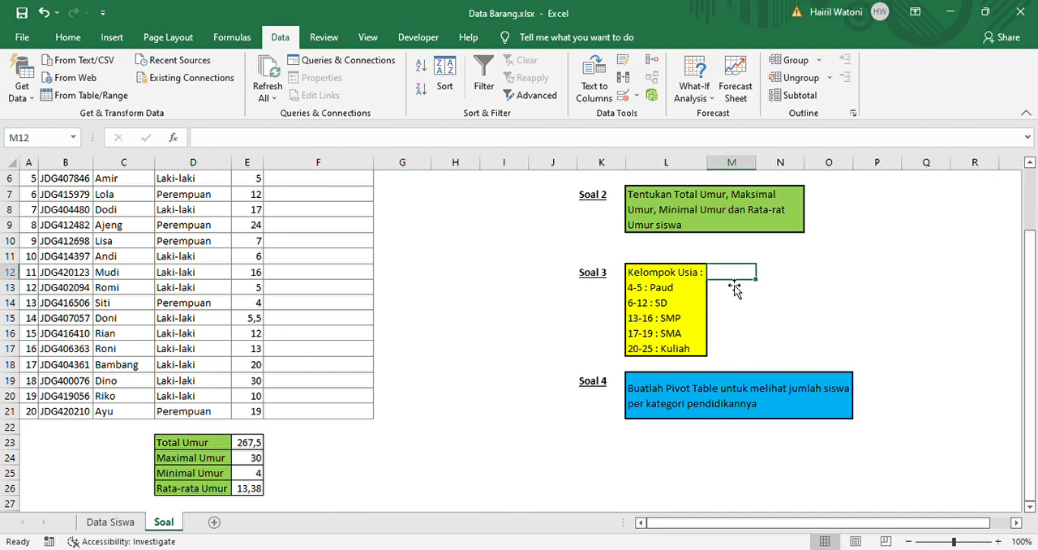
{"action": "left_click", "coordinate": [645, 261]}
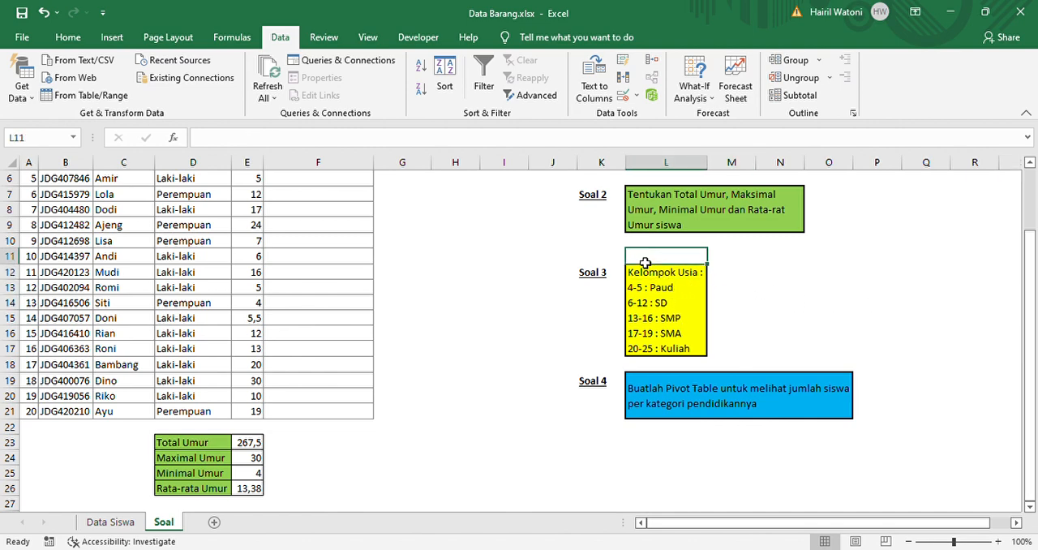
{"action": "type", "text": "Mengg"}
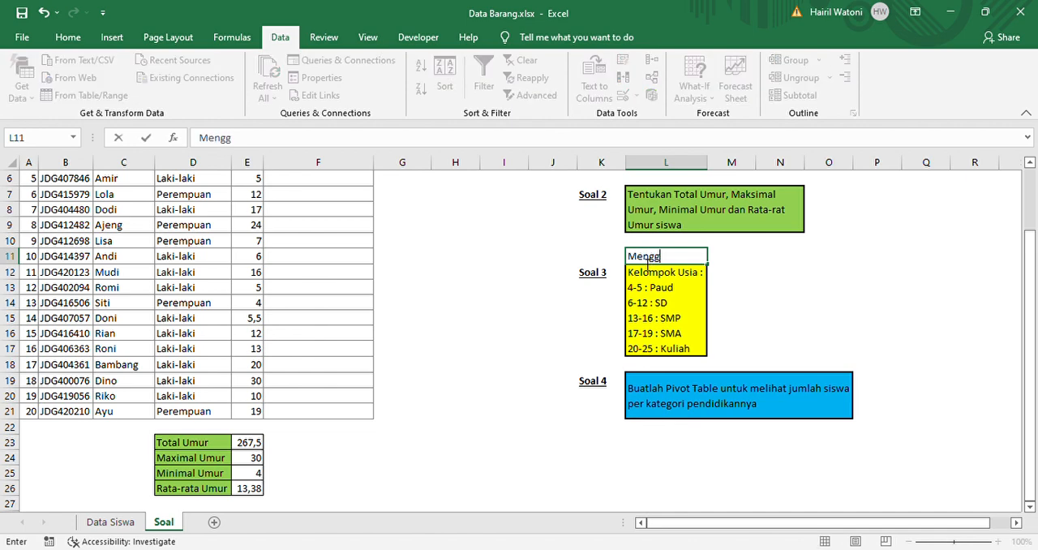
{"action": "type", "text": "unakan fung"}
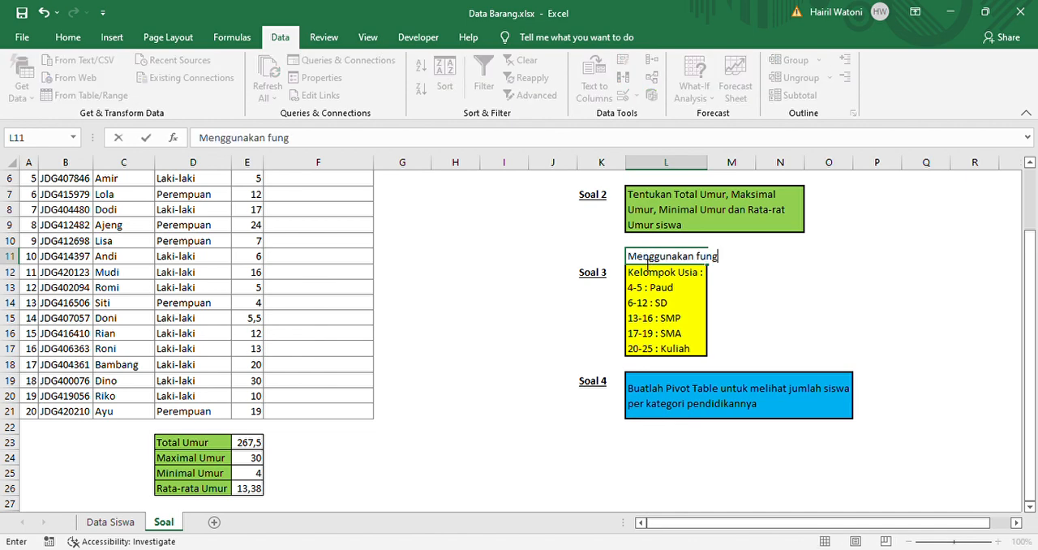
{"action": "type", "text": "si IF"}
{"action": "key", "text": "Return"}
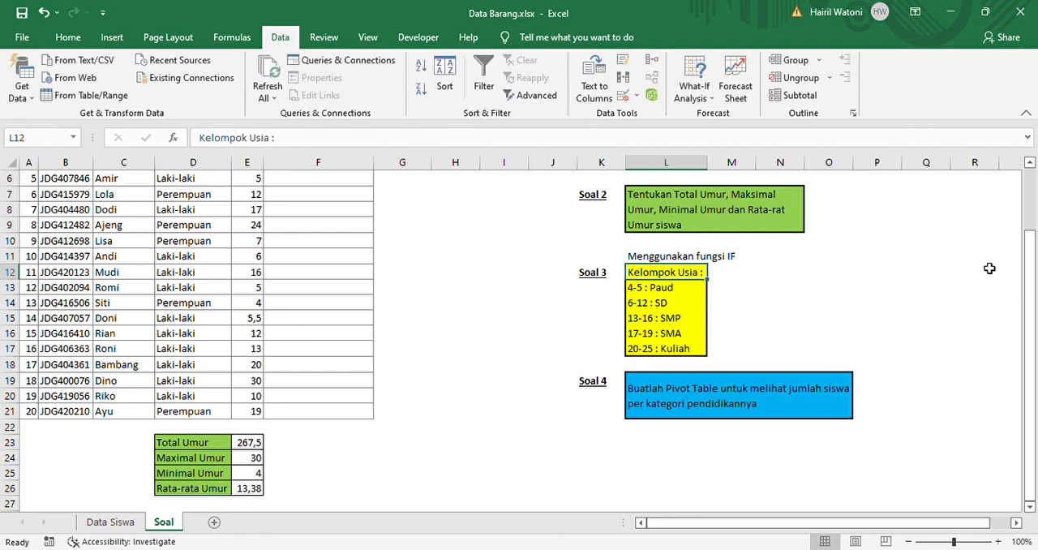
Examine the empty Kelompok Pendidikan column and the Soal 3 age ranges for each education level in L12:L17
{"action": "left_click", "coordinate": [1020, 274]}
{"action": "left_click_drag", "start_coordinate": [1027, 274], "coordinate": [1013, 193]}
{"action": "left_click_drag", "start_coordinate": [773, 515], "coordinate": [735, 516]}
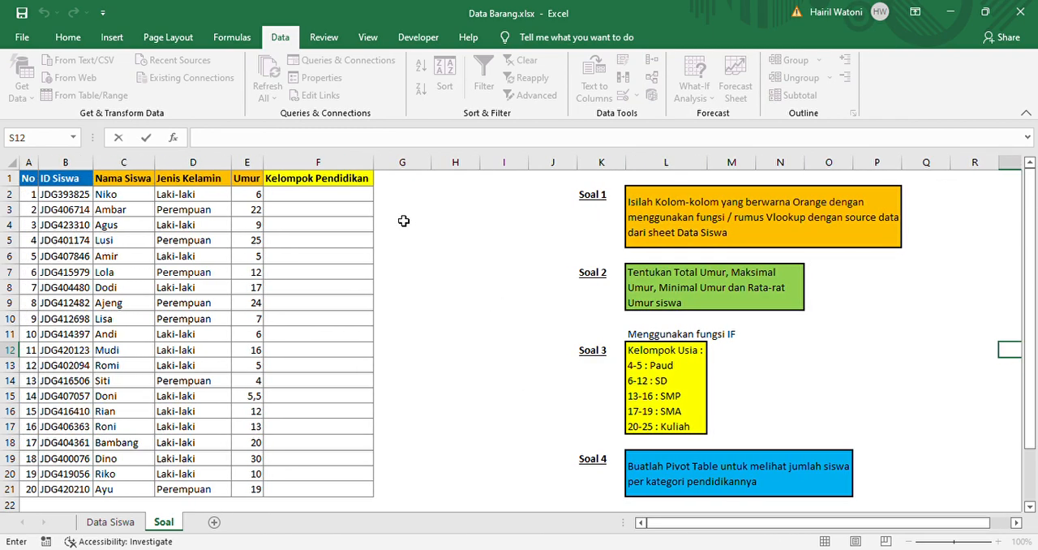
{"action": "left_click", "coordinate": [355, 202]}
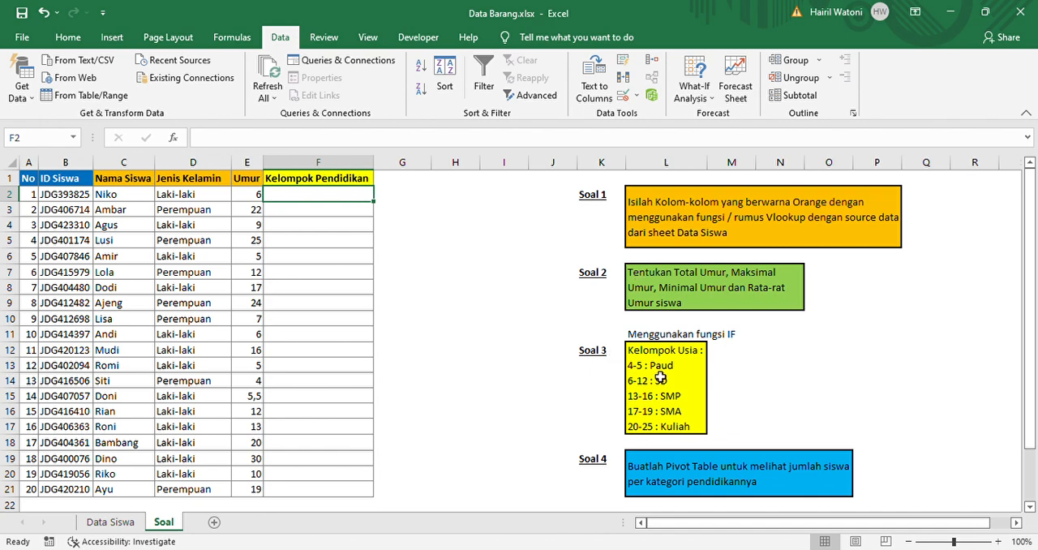
{"action": "left_click", "coordinate": [678, 356]}
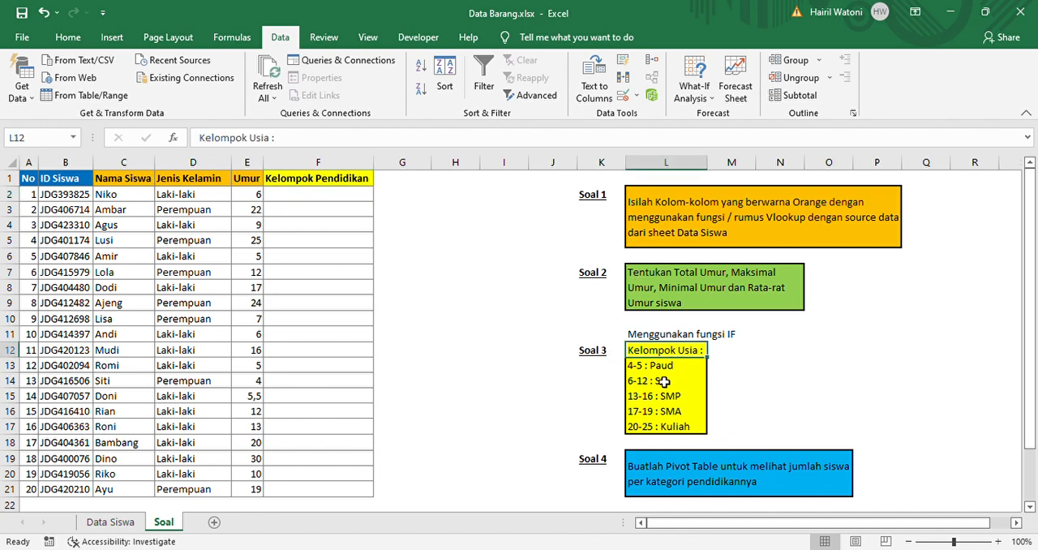
{"action": "left_click", "coordinate": [663, 382]}
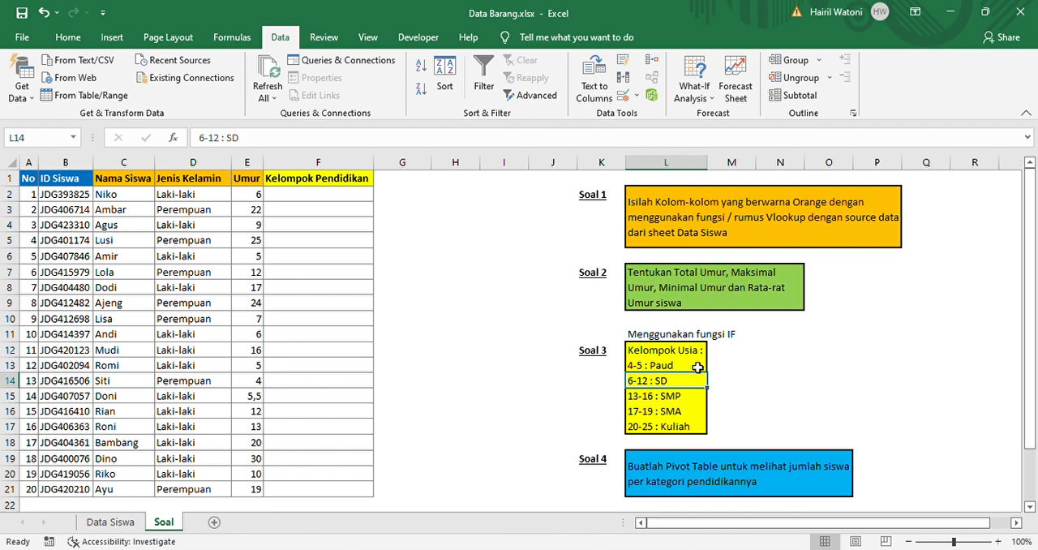
{"action": "left_click", "coordinate": [681, 366]}
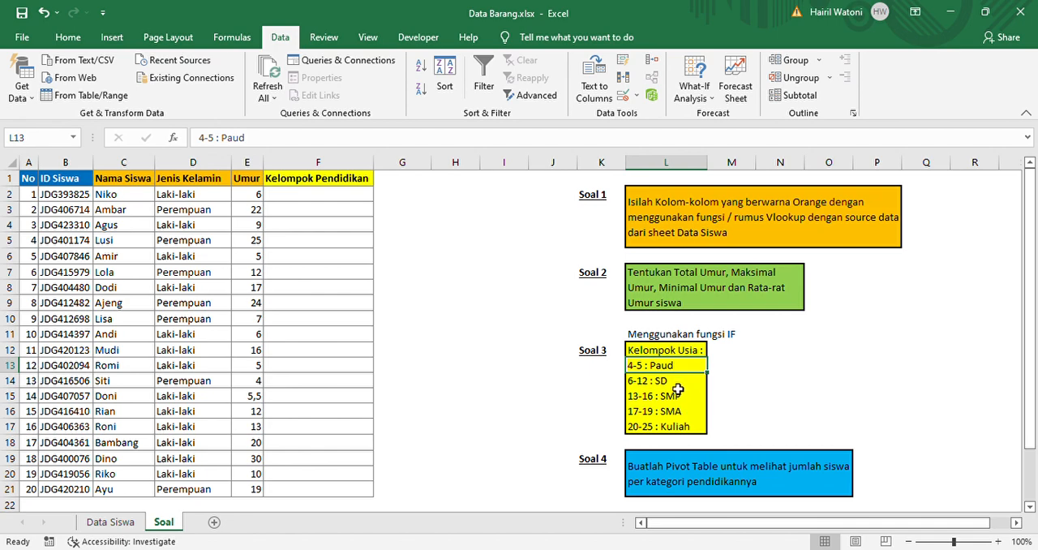
{"action": "left_click", "coordinate": [678, 388]}
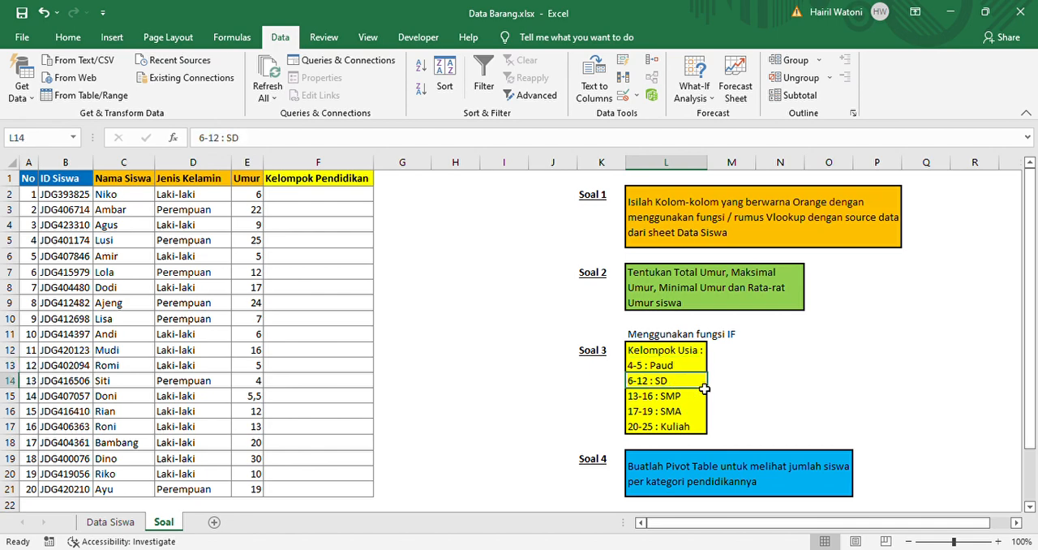
{"action": "left_click_drag", "start_coordinate": [701, 392], "coordinate": [688, 412]}
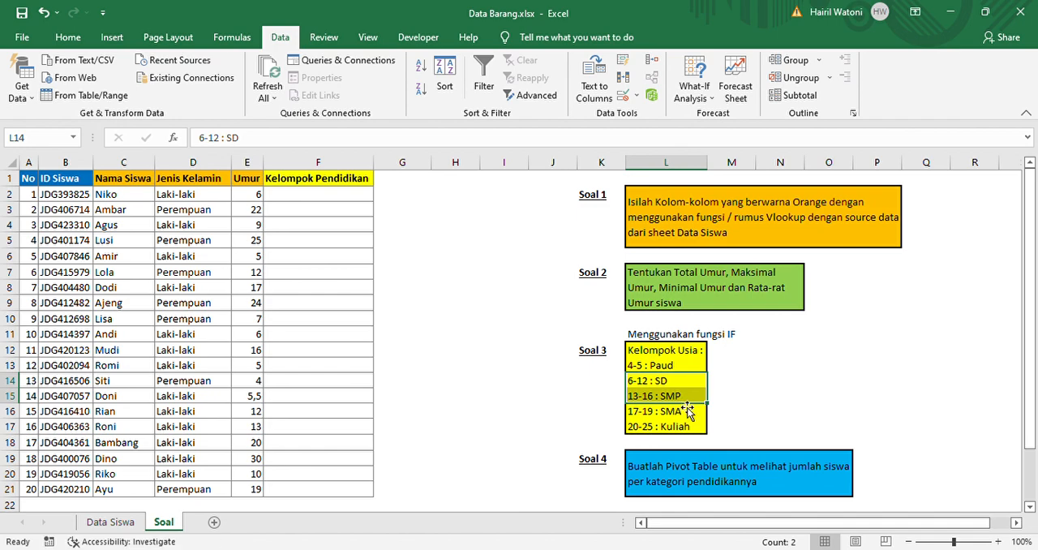
{"action": "key", "text": "Down"}
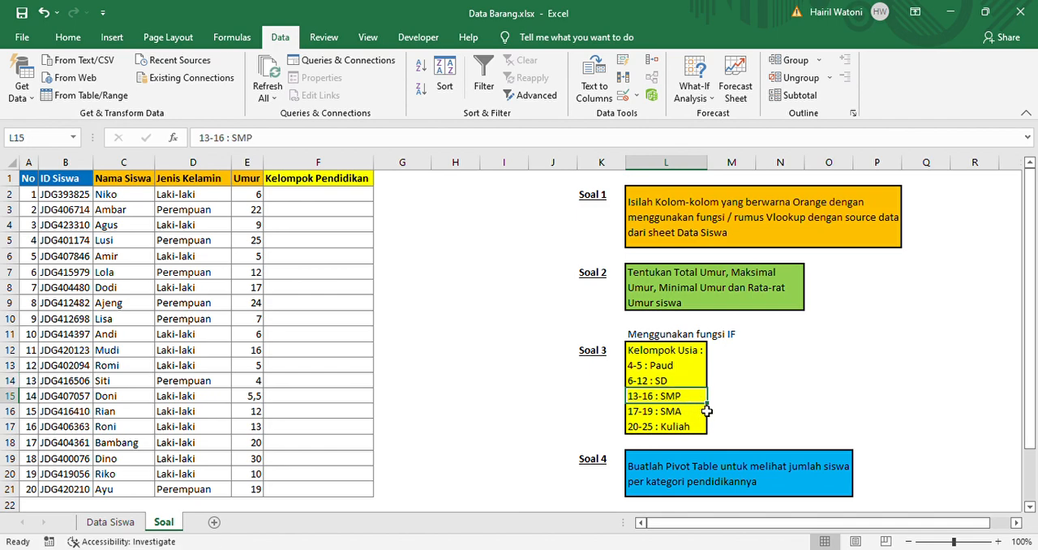
{"action": "left_click", "coordinate": [735, 414]}
{"action": "key", "text": "Left"}
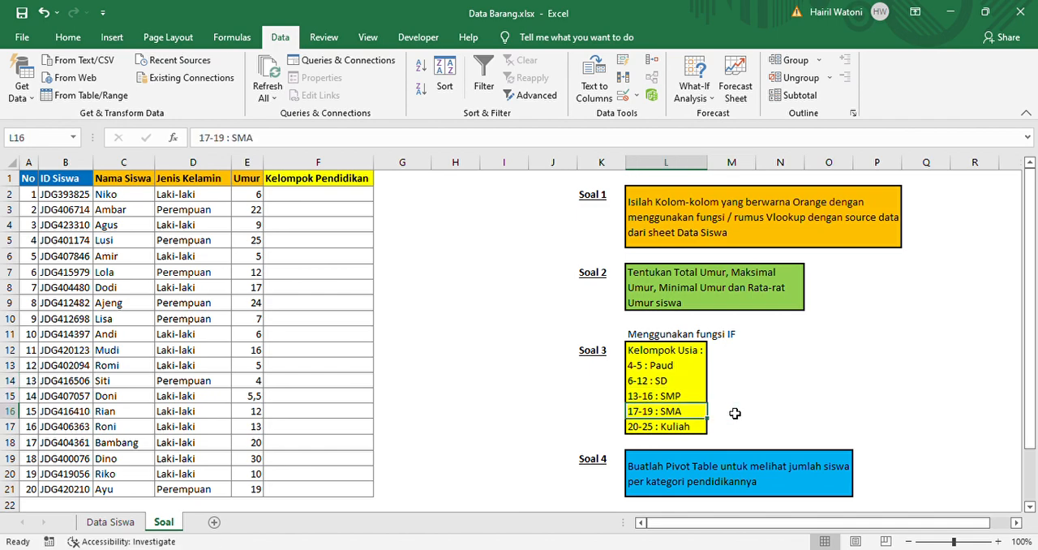
{"action": "key", "text": "Up"}
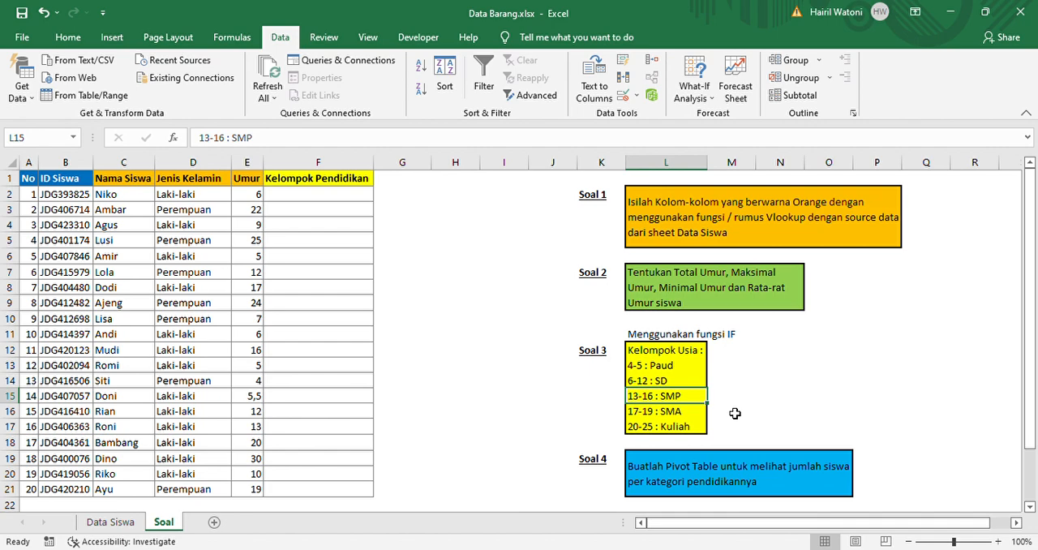
{"action": "key", "text": "Down"}
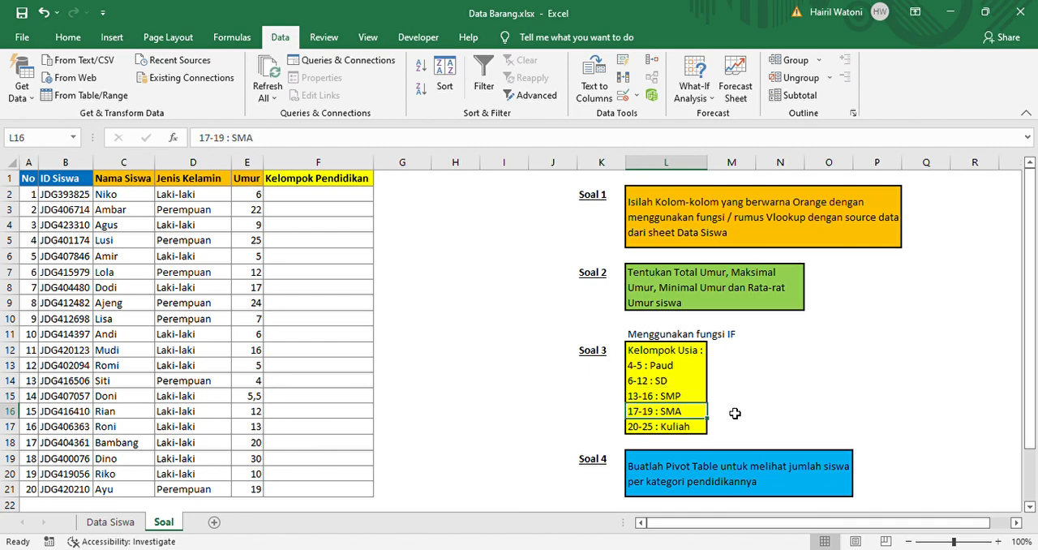
Enter the formula =IF(E2>19;"Kuliah") in cell F2 of the Kelompok Pendidikan column
{"action": "key", "text": "Down"}
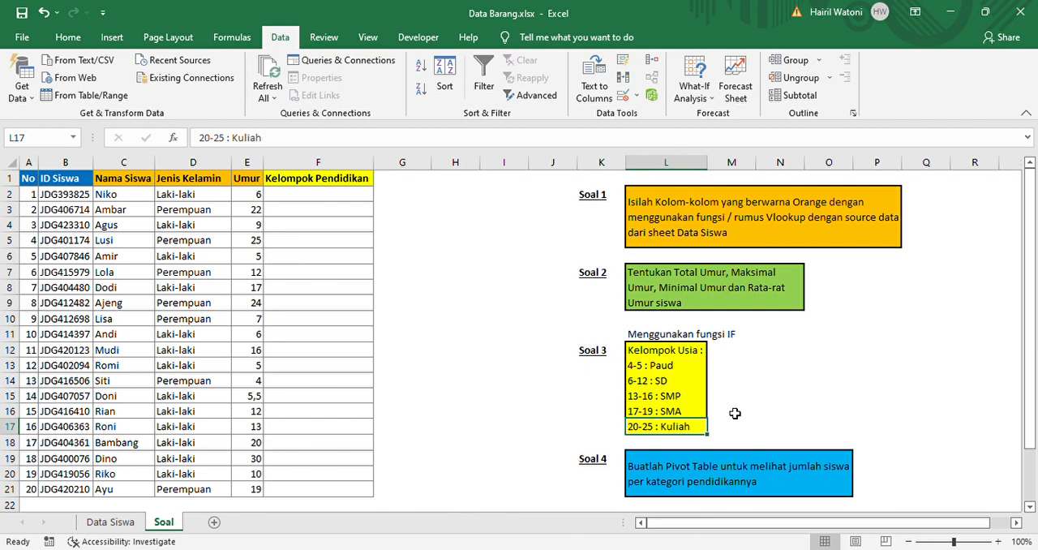
{"action": "left_click", "coordinate": [354, 199]}
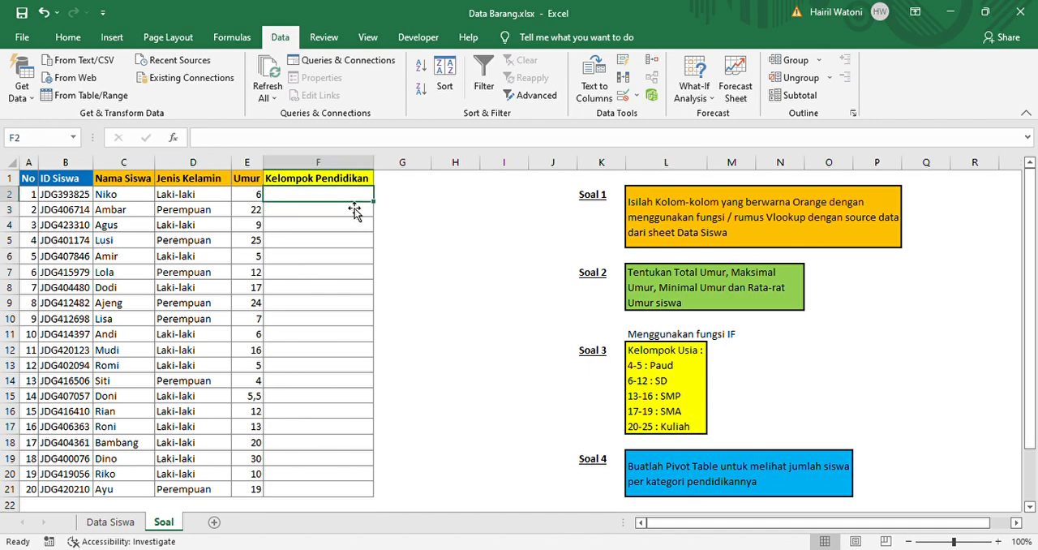
{"action": "type", "text": "=if"}
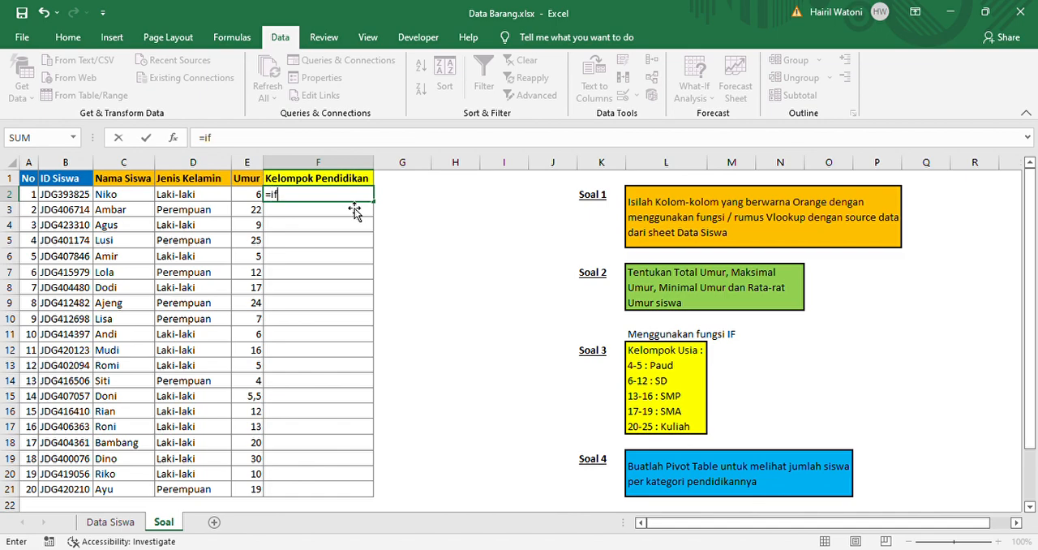
{"action": "key", "text": "Tab"}
{"action": "left_click", "coordinate": [248, 197]}
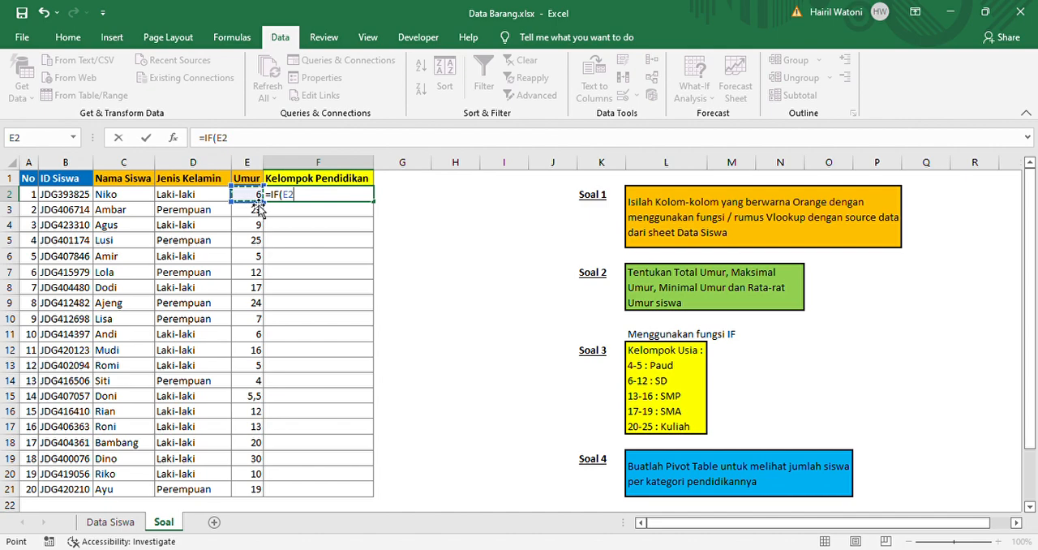
{"action": "type", "text": ">"}
{"action": "type", "text": "19"}
{"action": "type", "text": ";"}
{"action": "type", "text": "\"Kuliah"}
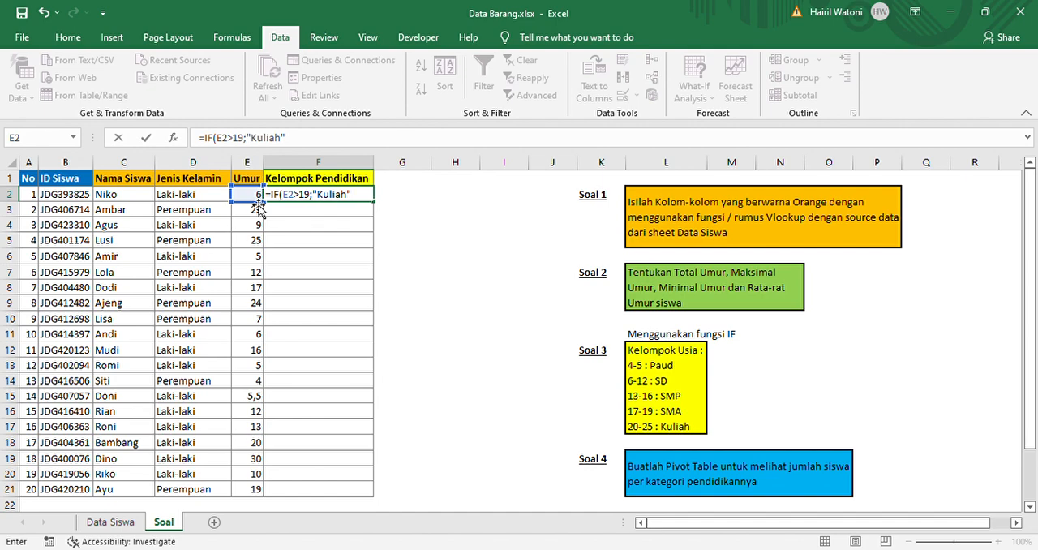
{"action": "type", "text": ")"}
{"action": "key", "text": "Return"}
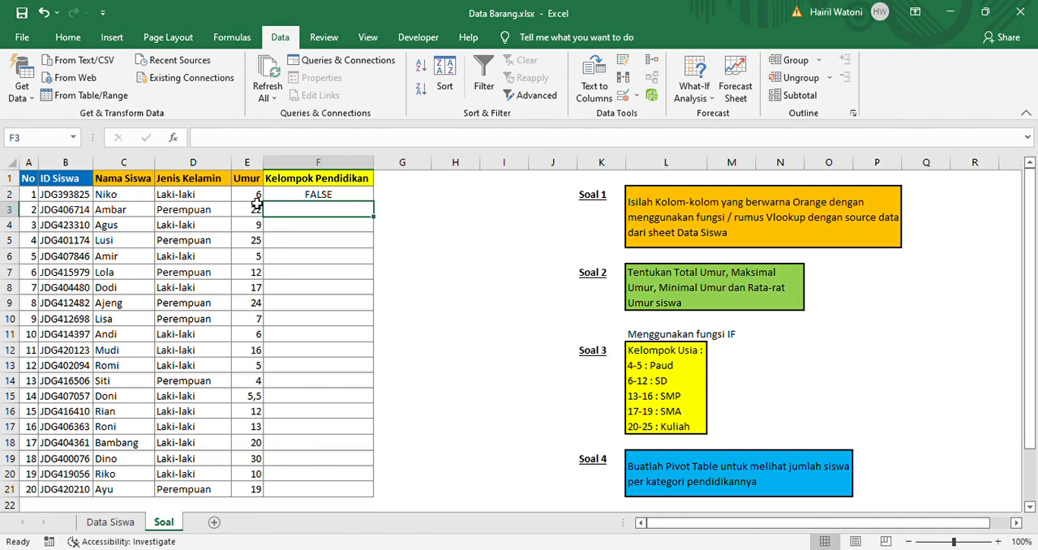
Try the reversed condition E2<19 in the IF formula in cell F2
{"action": "left_click", "coordinate": [328, 201]}
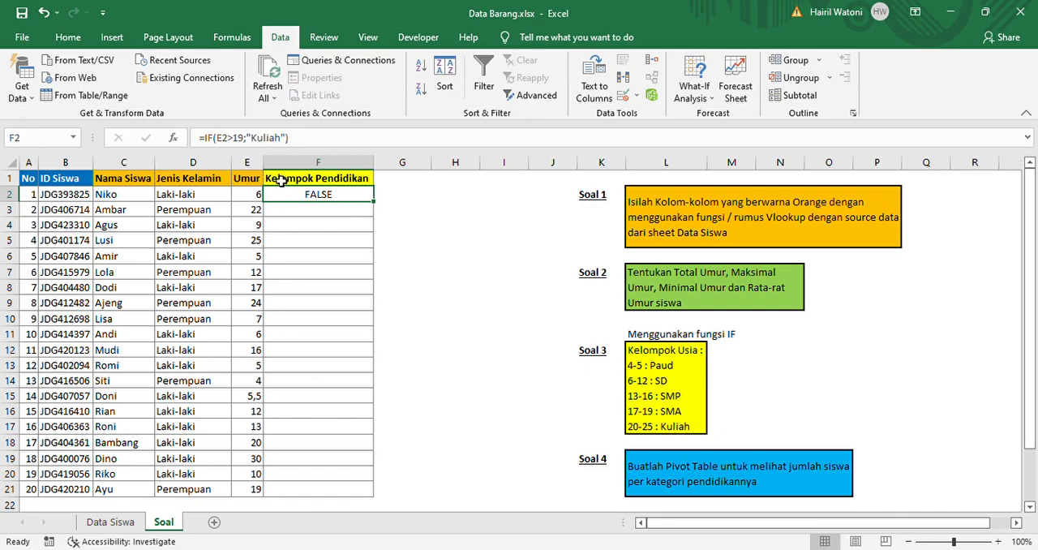
{"action": "left_click", "coordinate": [249, 140]}
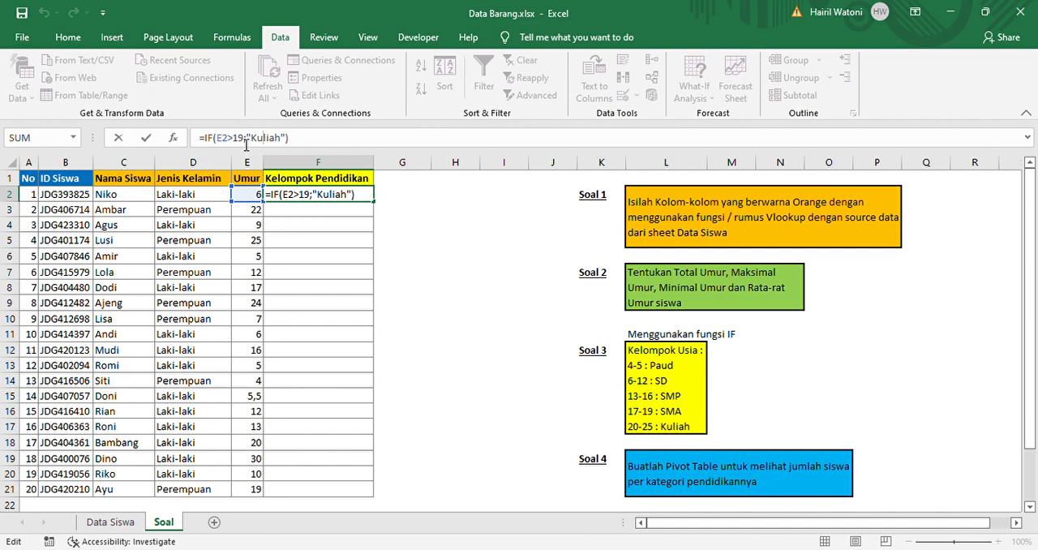
{"action": "key", "text": "Delete"}
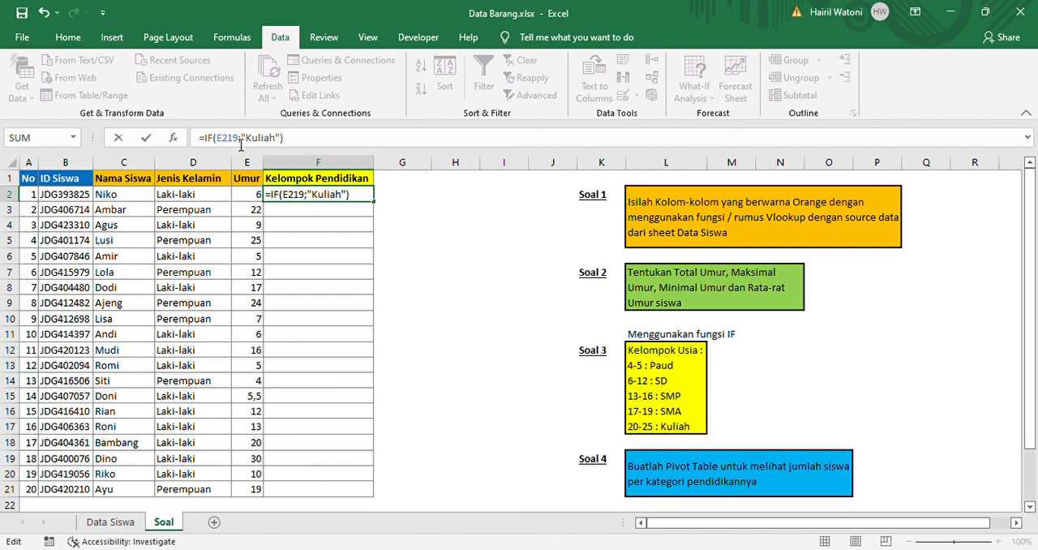
{"action": "type", "text": "<"}
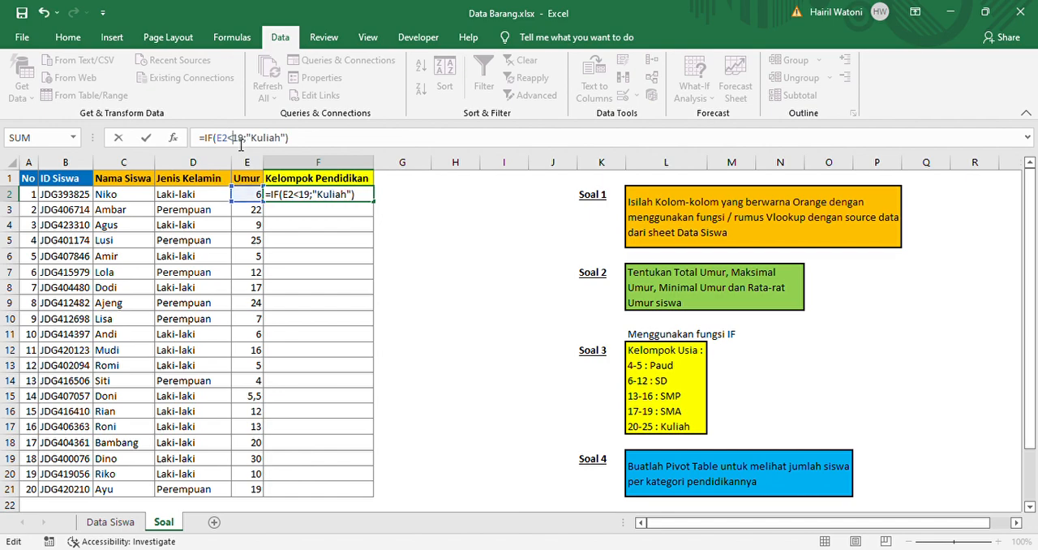
{"action": "key", "text": "Return"}
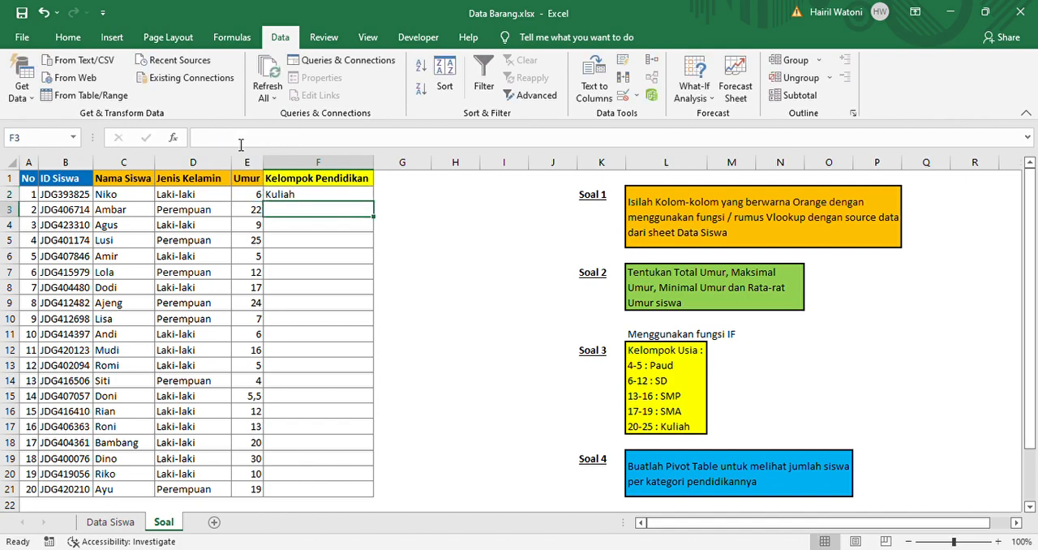
{"action": "key", "text": "Up"}
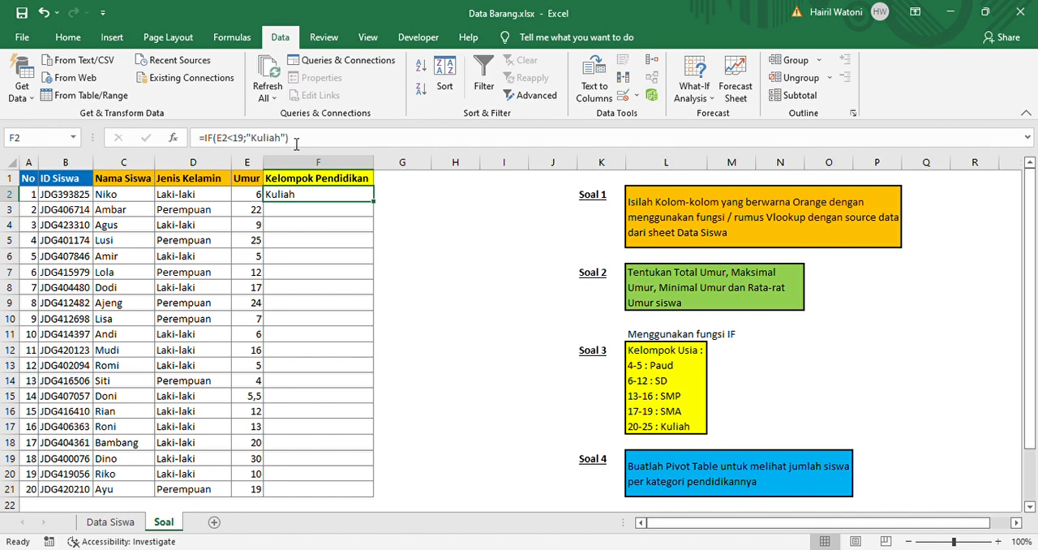
{"action": "key", "text": "Down"}
{"action": "key", "text": "Up"}
Restore the condition in the IF formula in cell F2 to E2>19
{"action": "left_click", "coordinate": [243, 145]}
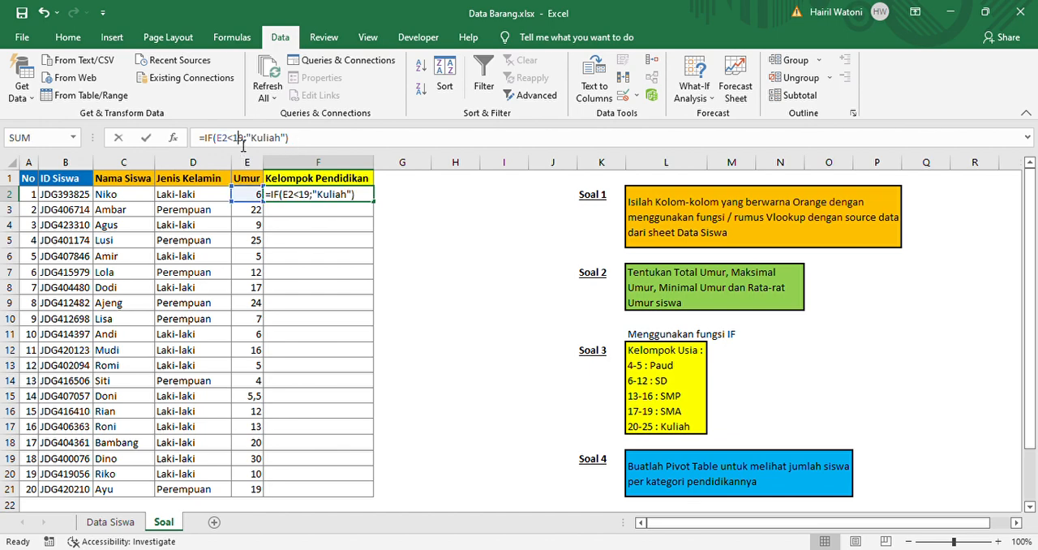
{"action": "key", "text": "BackSpace"}
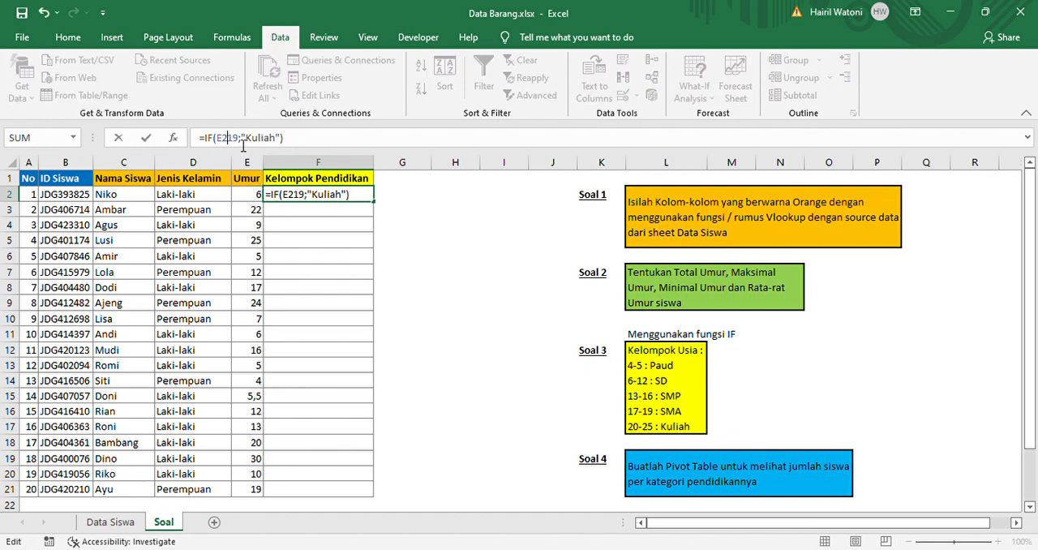
{"action": "type", "text": ">"}
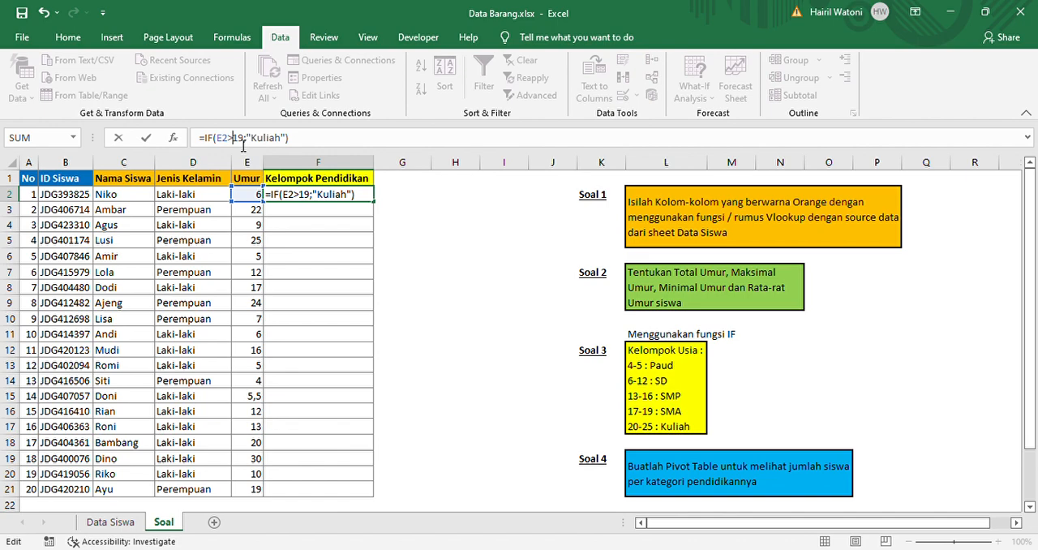
{"action": "key", "text": "Return"}
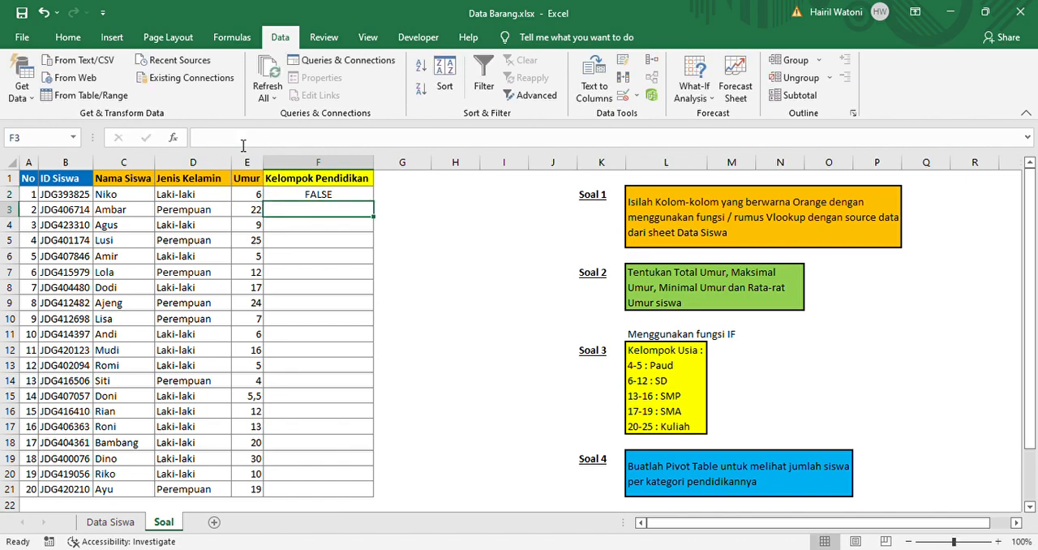
{"action": "key", "text": "Up"}
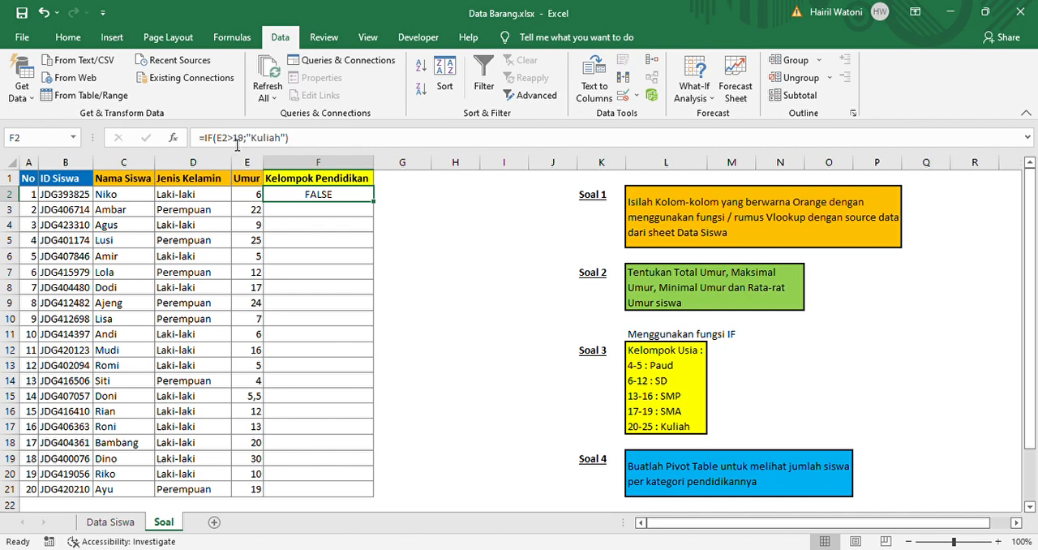
{"action": "left_click", "coordinate": [236, 140]}
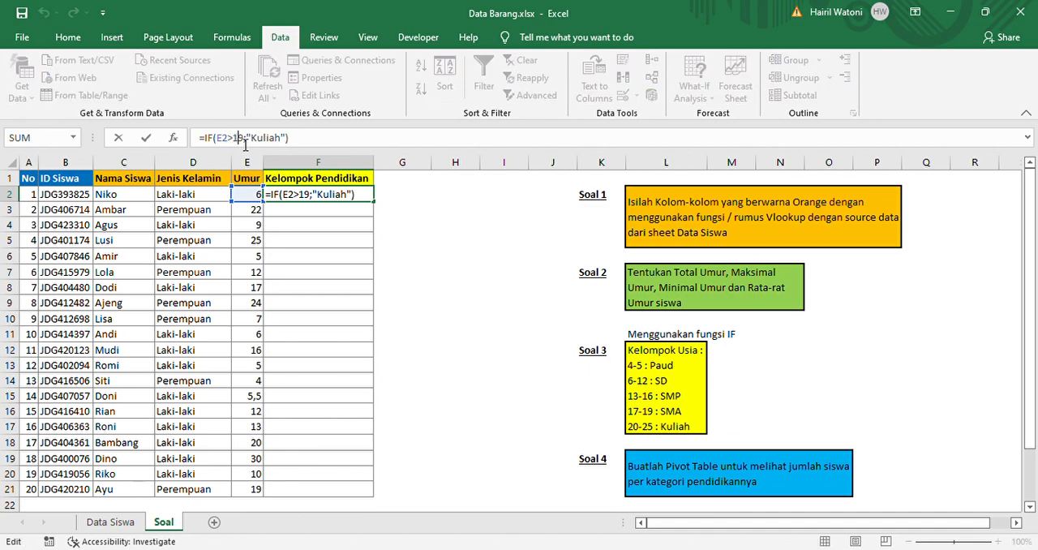
{"action": "key", "text": "Left"}
{"action": "key", "text": "Return"}
{"action": "key", "text": "Up"}
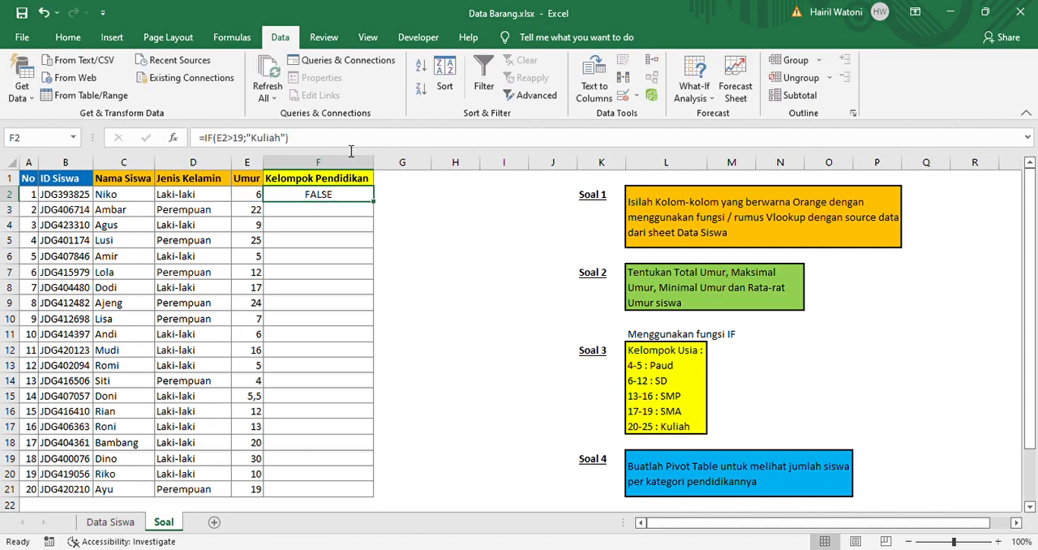
Extend the formula in F2 with a nested IF(E2>16;"SMA"; as the value for when the Kuliah condition is false
{"action": "key", "text": "F2"}
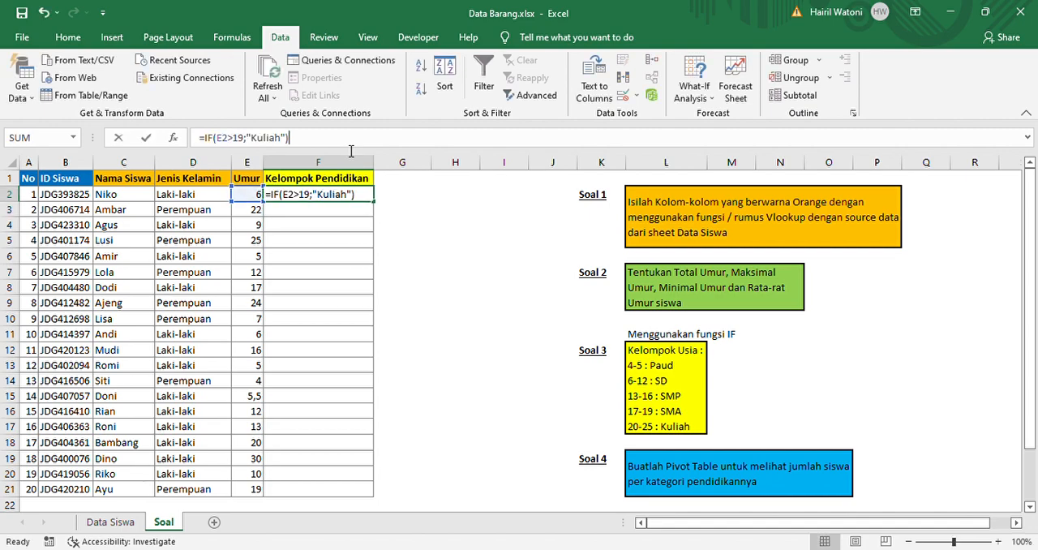
{"action": "key", "text": "BackSpace"}
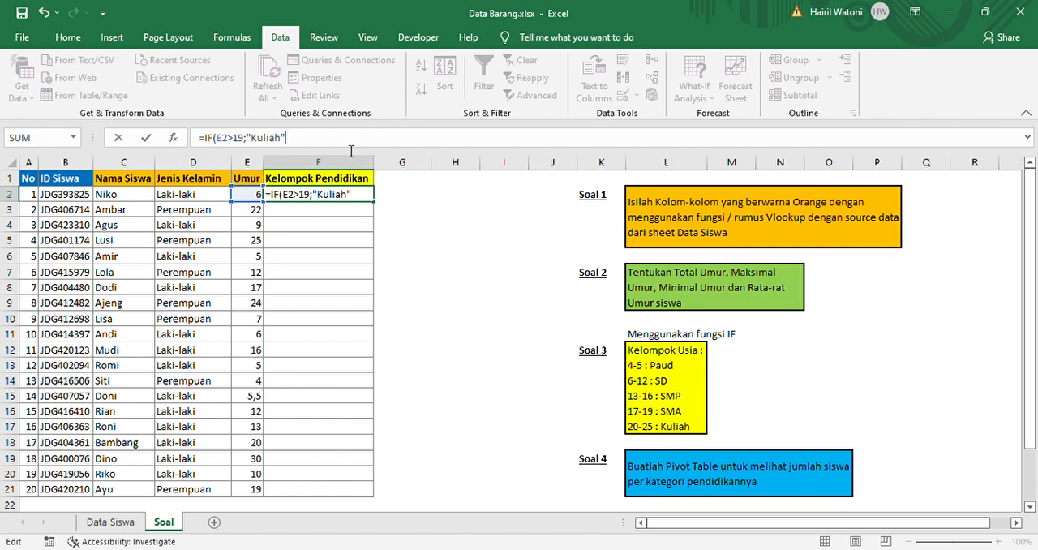
{"action": "type", "text": ";if"}
{"action": "key", "text": "Tab"}
{"action": "type", "text": "E2"}
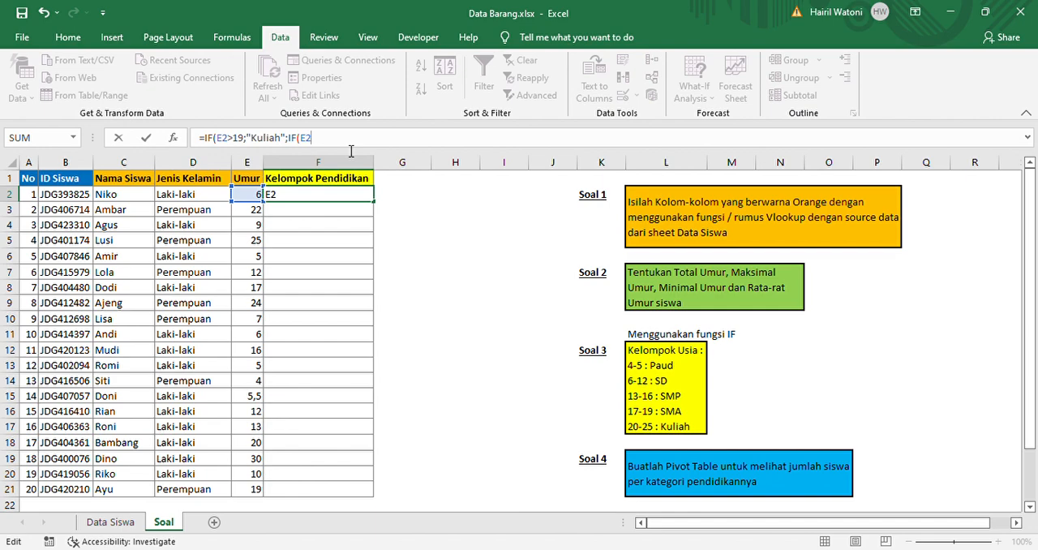
{"action": "type", "text": ">"}
{"action": "type", "text": "16;"}
{"action": "type", "text": "\"SMA\";"}
Add a third nested condition, IF(E2>12;"SMP", after the SMA result in the F2 formula
{"action": "type", "text": "IF("}
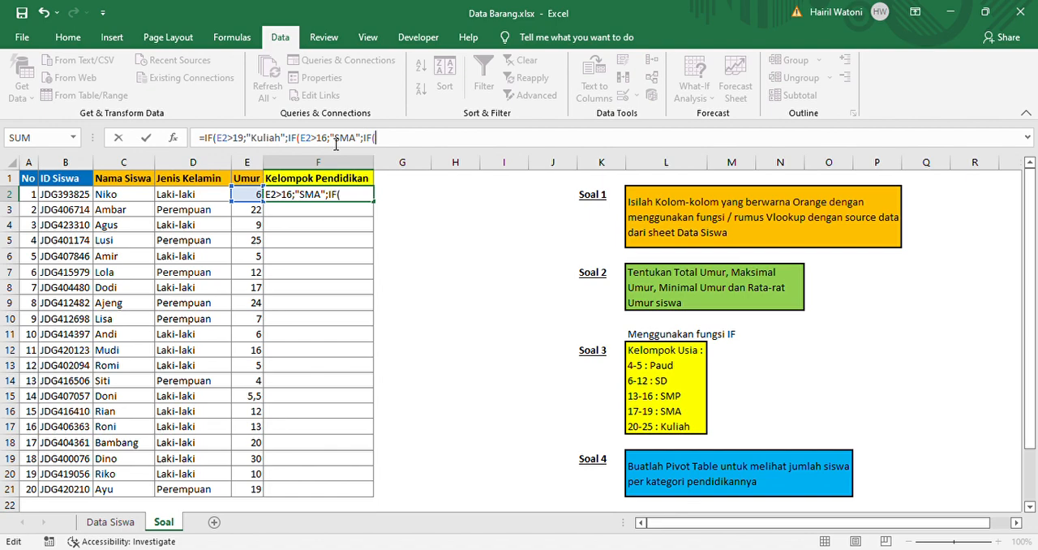
{"action": "type", "text": "E2"}
{"action": "type", "text": ">12"}
{"action": "type", "text": ";\""}
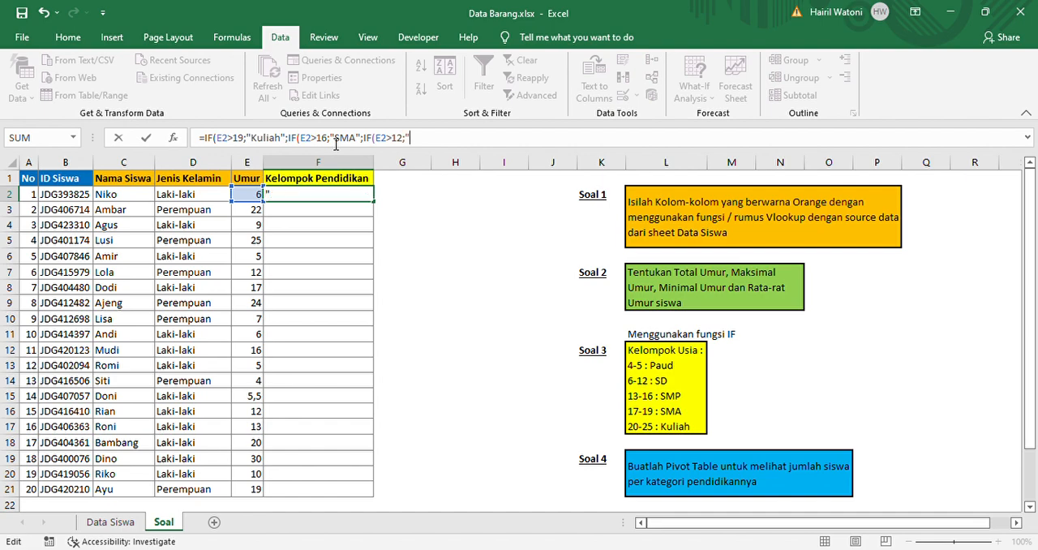
{"action": "type", "text": "SMP\";IF("}
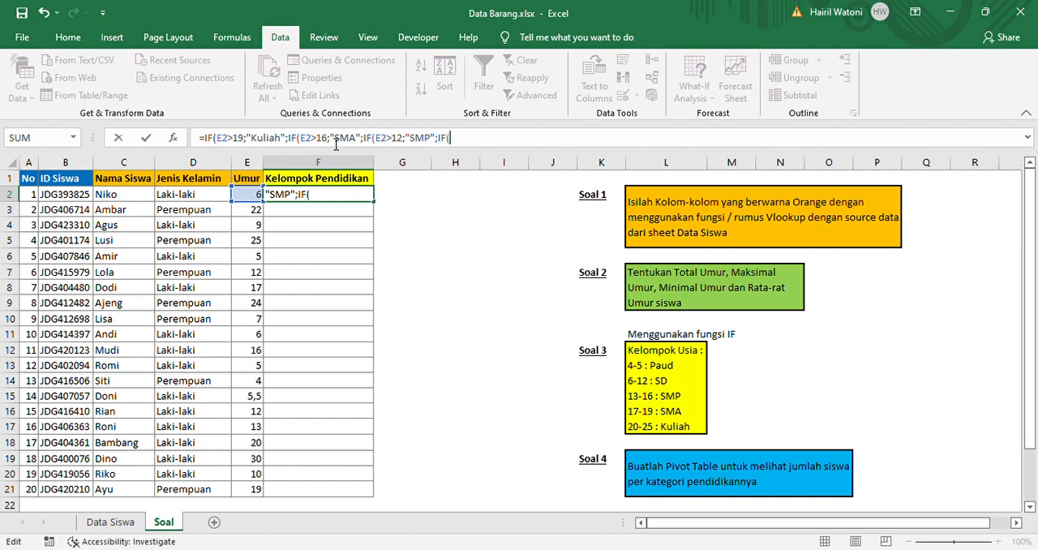
{"action": "type", "text": "E2>5;\"SD\";IF(E2<5"}
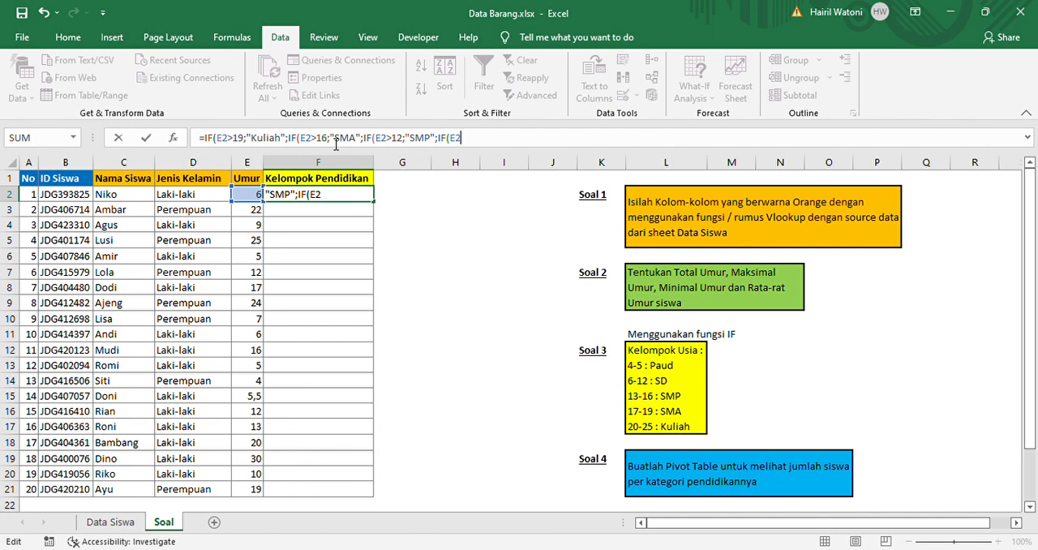
Complete the fourth nested condition in the F2 formula as E2>5 with the result "SD"
{"action": "type", "text": ">5;\"SD\";IF("}
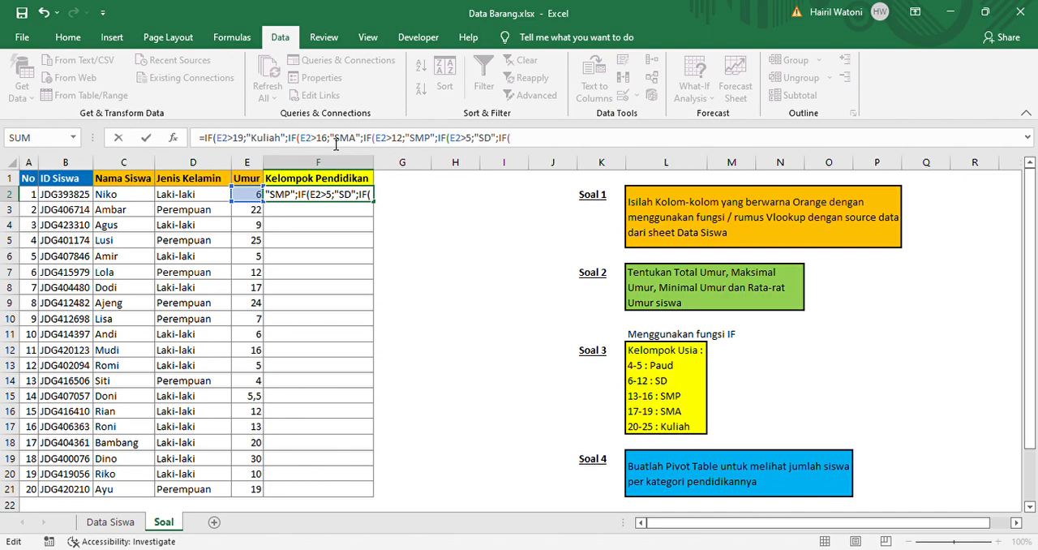
Add a final nested IF(E2<6;"Paud") to the F2 formula, close all the nested parentheses and enter it
{"action": "type", "text": "E2"}
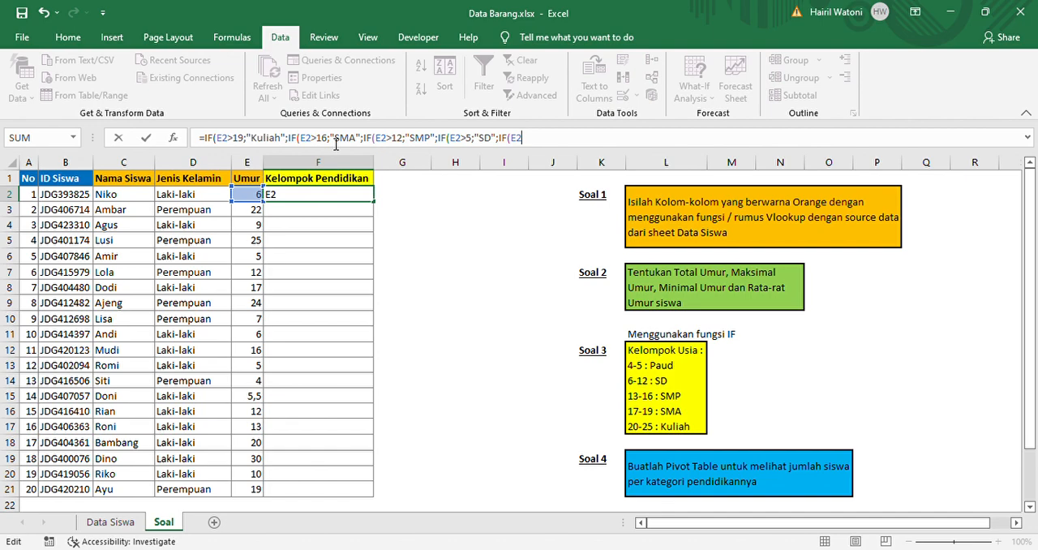
{"action": "type", "text": "<"}
{"action": "type", "text": "5"}
{"action": "key", "text": "BackSpace"}
{"action": "type", "text": "6"}
{"action": "type", "text": ";\"Paud:"}
{"action": "key", "text": "BackSpace"}
{"action": "type", "text": "\")"}
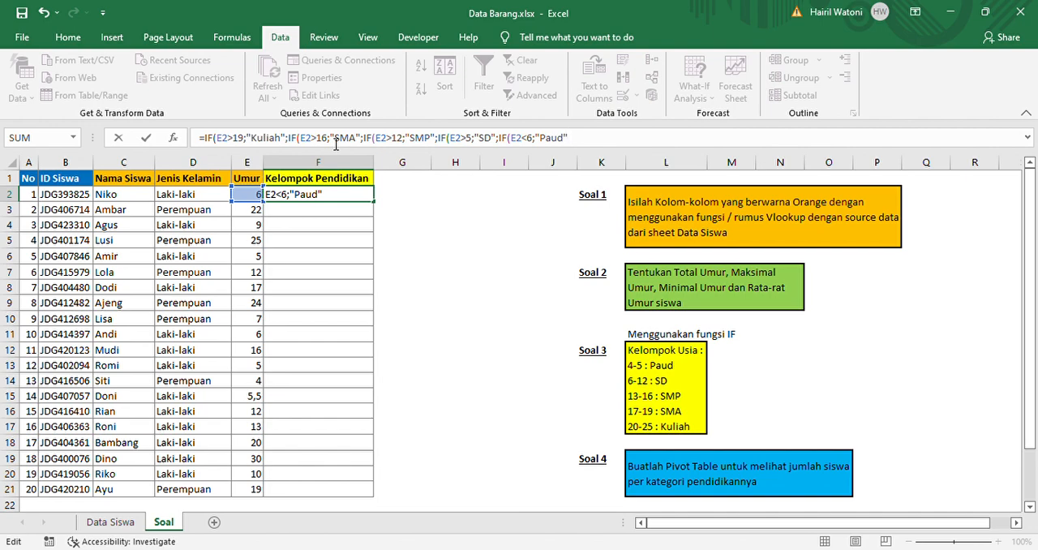
{"action": "key", "text": "Return"}
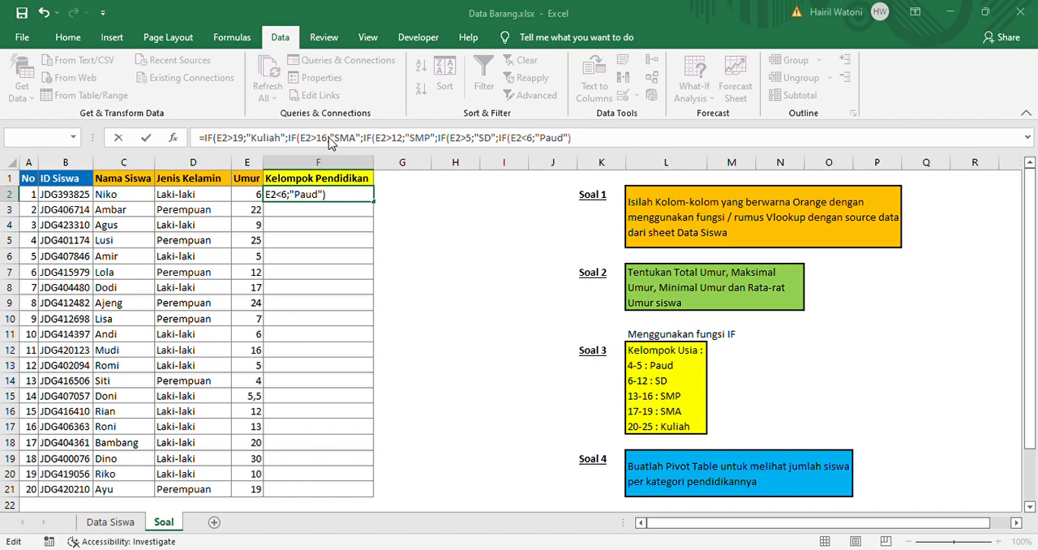
{"action": "key", "text": "Return"}
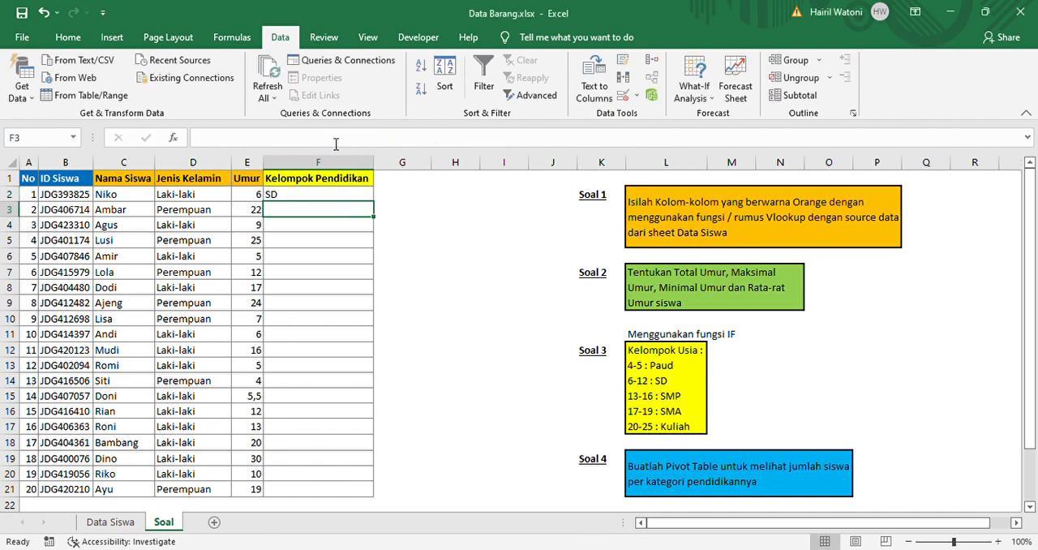
Check the result and formula in F2 against the age ranges listed under Soal 3
{"action": "left_click", "coordinate": [323, 197]}
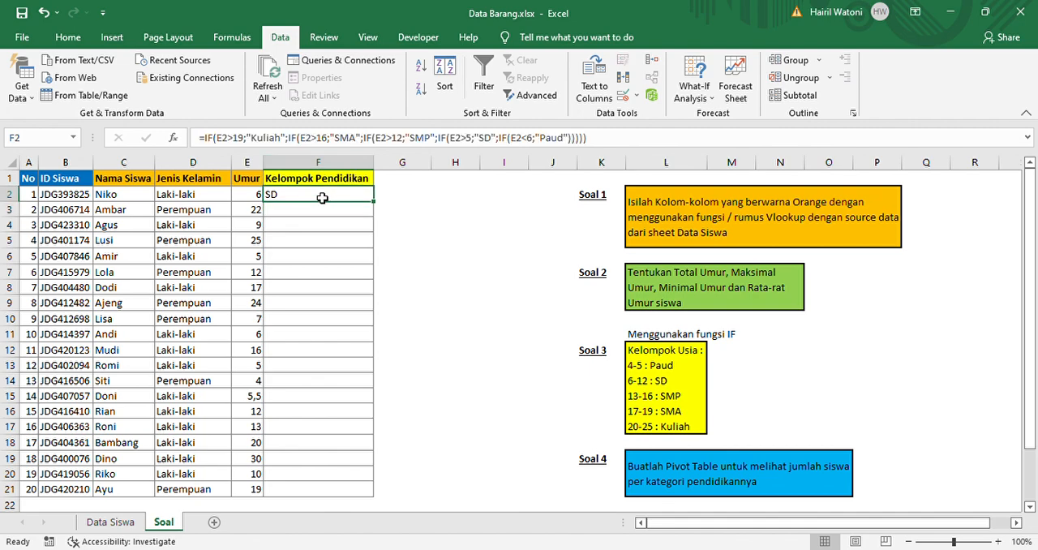
{"action": "left_click", "coordinate": [322, 212]}
{"action": "key", "text": "Up"}
{"action": "key", "text": "Left"}
{"action": "key", "text": "Right"}
{"action": "key", "text": "Down"}
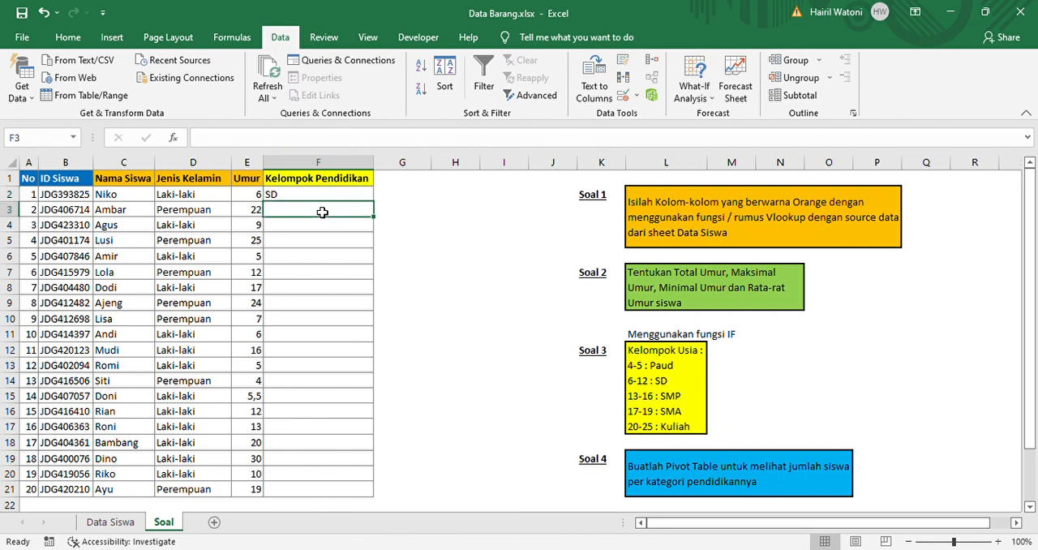
{"action": "left_click", "coordinate": [663, 366]}
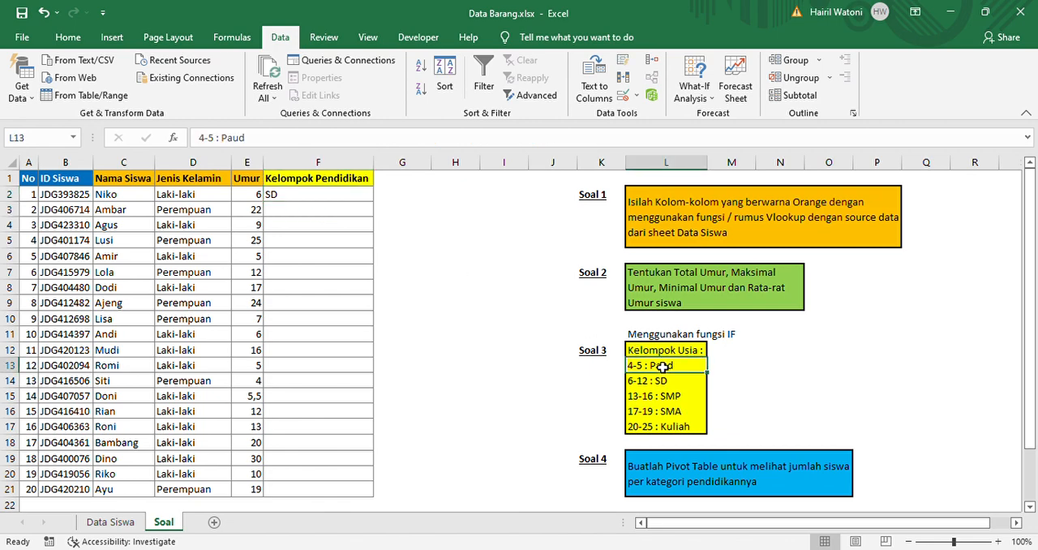
{"action": "key", "text": "Up"}
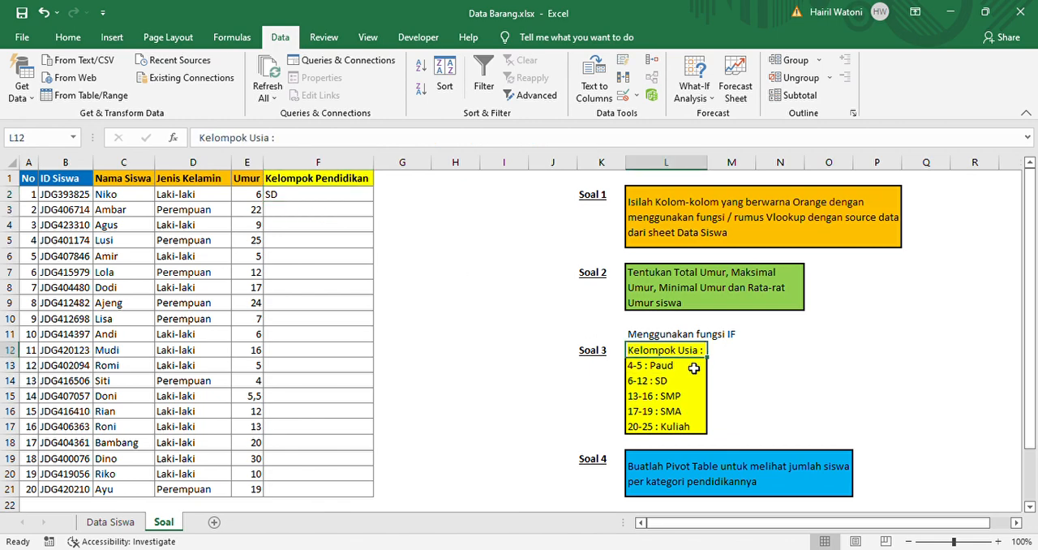
{"action": "key", "text": "Down"}
{"action": "key", "text": "Down"}
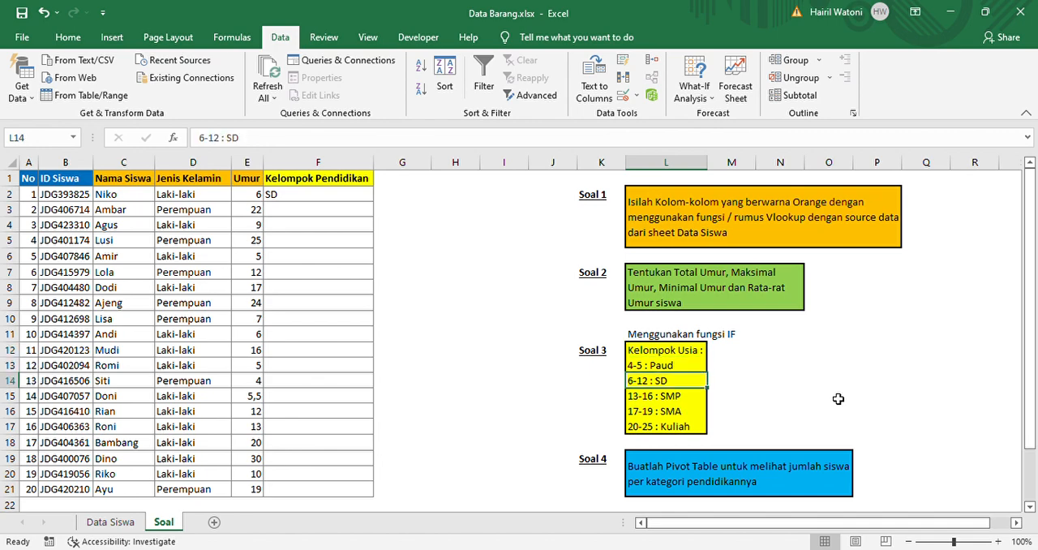
{"action": "left_click", "coordinate": [310, 202]}
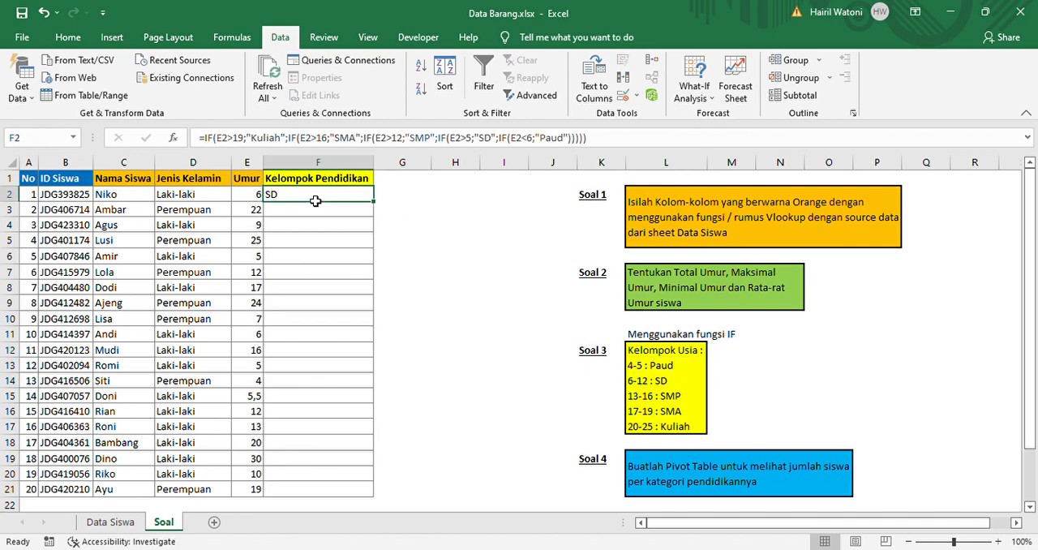
{"action": "double_click", "coordinate": [317, 203]}
{"action": "double_click", "coordinate": [317, 203]}
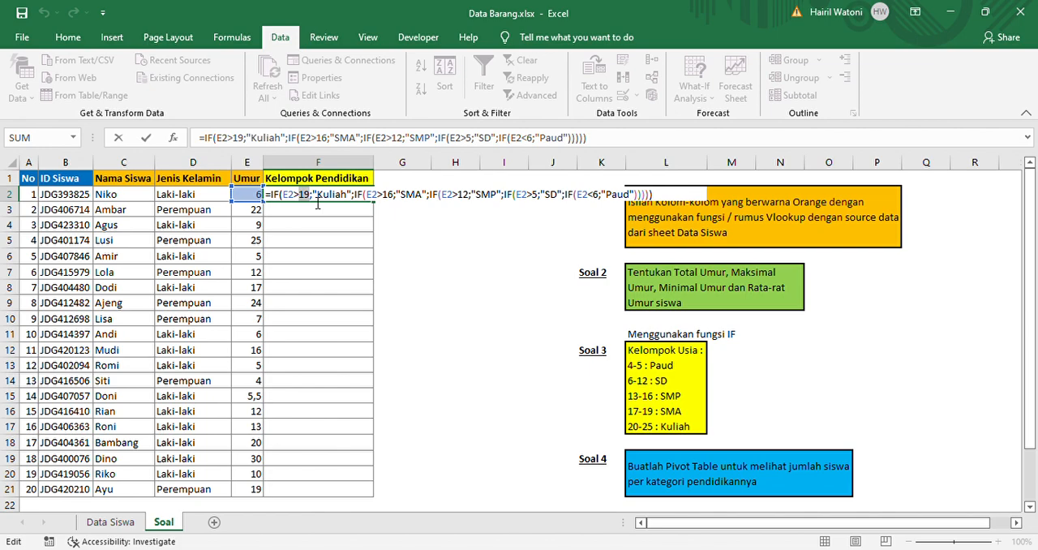
{"action": "key", "text": "Escape"}
Test the F2 formula by setting the age in E2 to 4 and then to 12
{"action": "key", "text": "Left"}
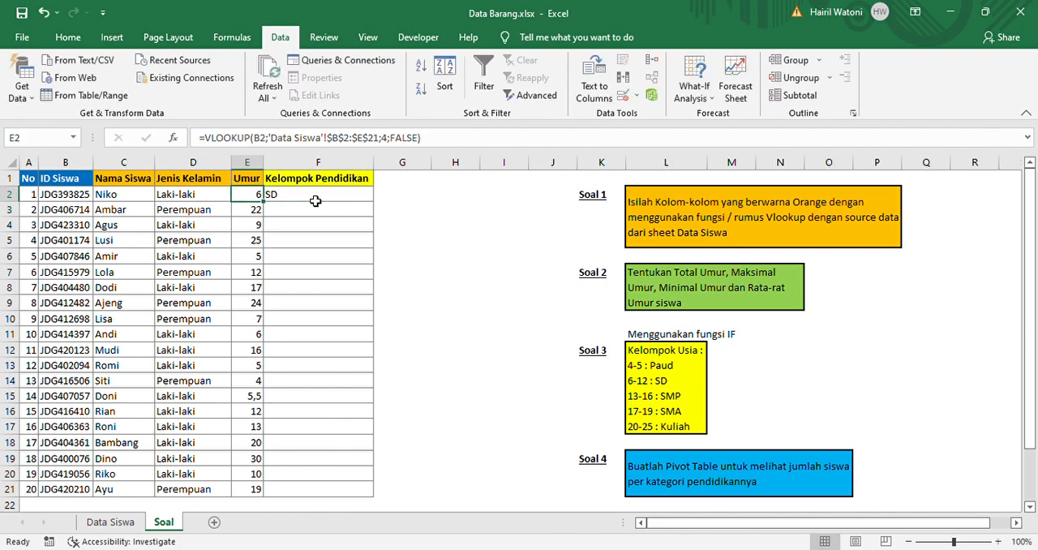
{"action": "type", "text": "4"}
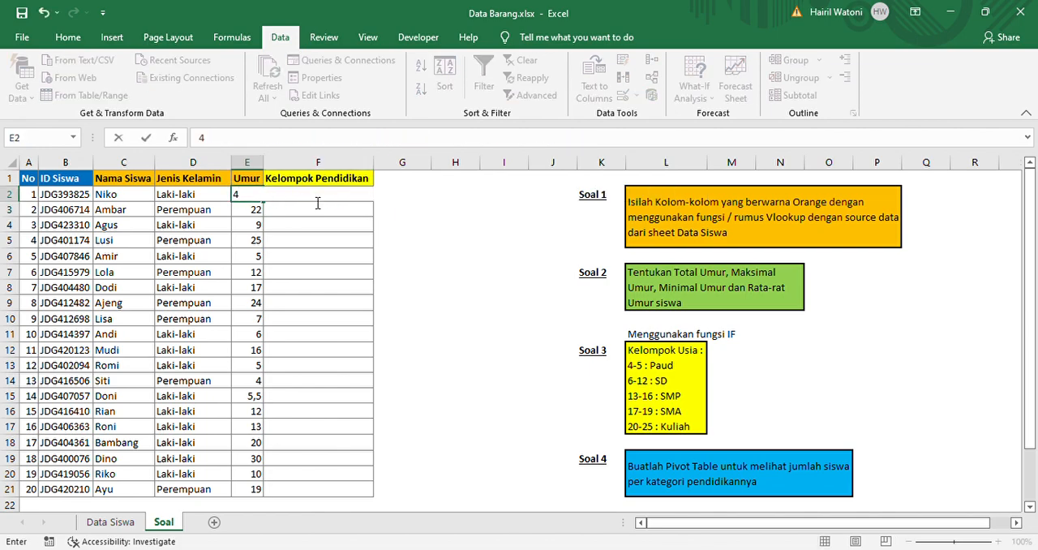
{"action": "key", "text": "Return"}
{"action": "key", "text": "Up"}
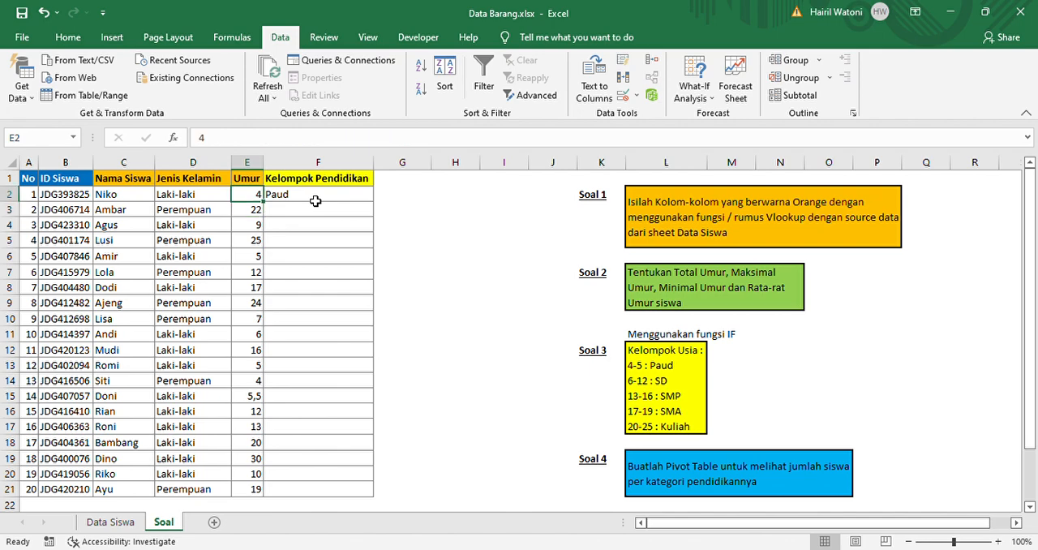
{"action": "type", "text": "12"}
{"action": "key", "text": "Return"}
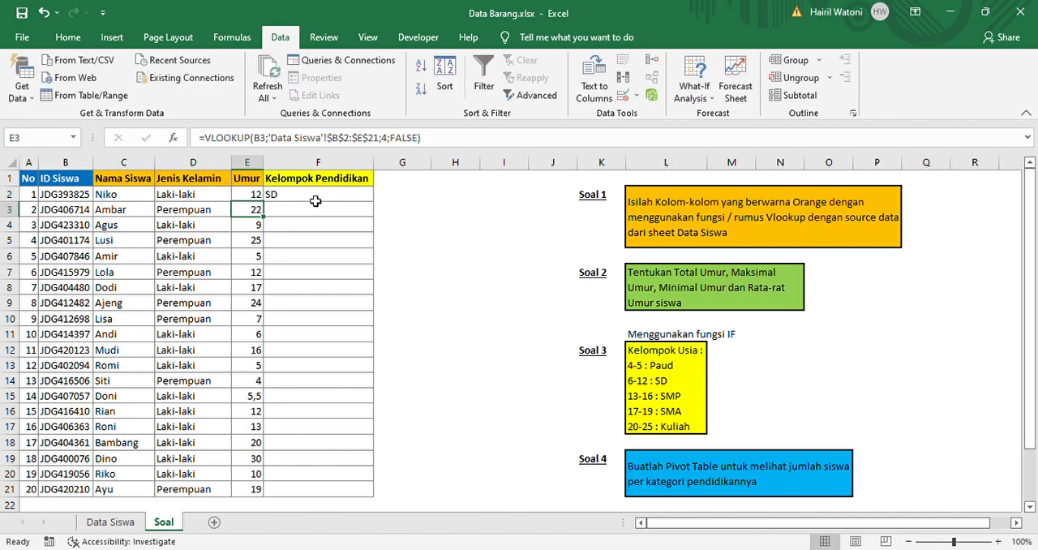
{"action": "type", "text": "15"}
{"action": "key", "text": "Return"}
{"action": "key", "text": "Up"}
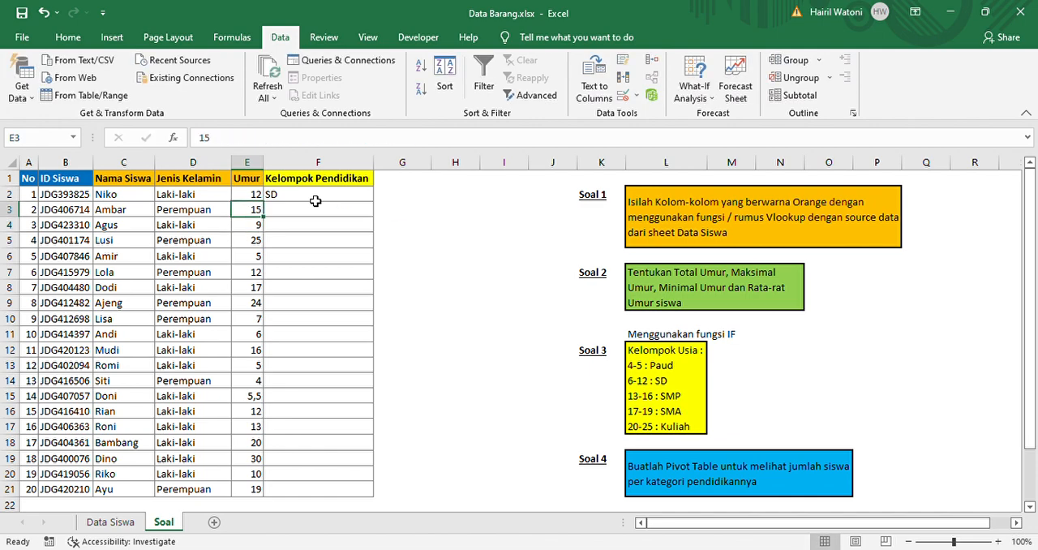
{"action": "key", "text": "ctrl+z"}
Test the F2 formula with the ages 15 and 20 in E2
{"action": "key", "text": "Up"}
{"action": "type", "text": "15"}
{"action": "key", "text": "Return"}
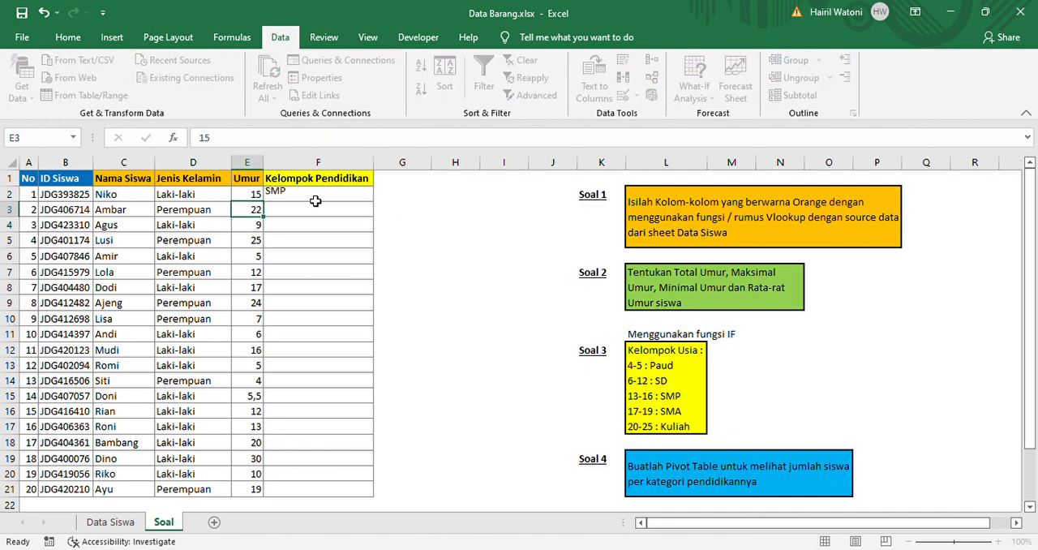
{"action": "key", "text": "Up"}
{"action": "type", "text": "20"}
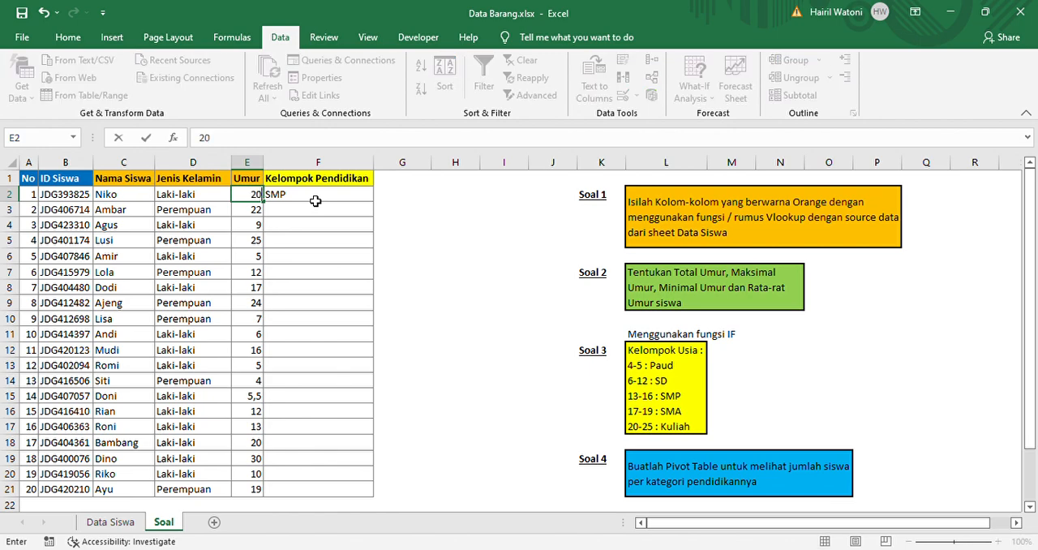
{"action": "key", "text": "Return"}
Set the age in E2 back to 6
{"action": "key", "text": "Up"}
{"action": "type", "text": "6"}
{"action": "key", "text": "Return"}
{"action": "key", "text": "Up"}
Copy the nested IF formula from F2 into F3
{"action": "key", "text": "Right"}
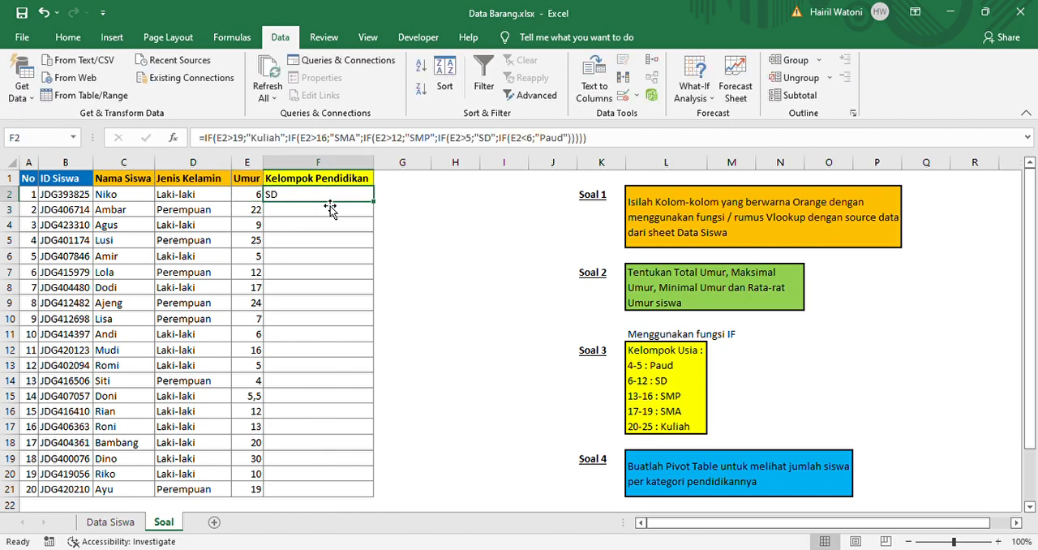
{"action": "key", "text": "ctrl+c"}
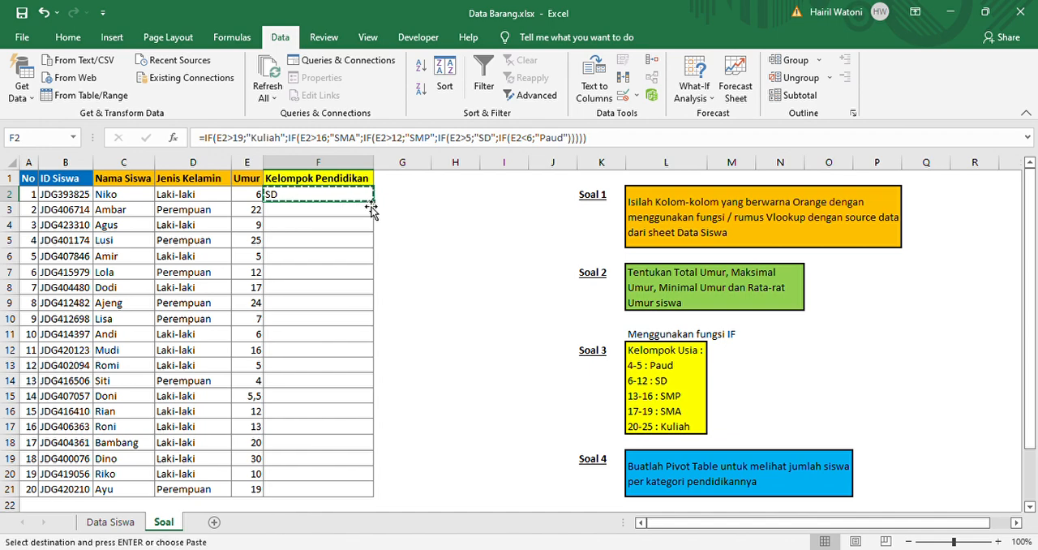
{"action": "left_click", "coordinate": [371, 208]}
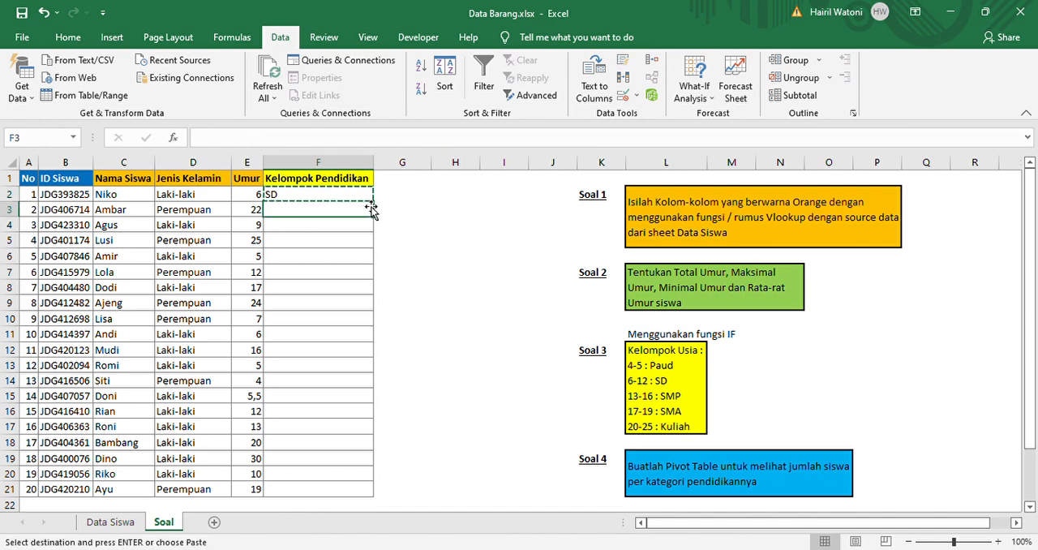
{"action": "key", "text": "Return"}
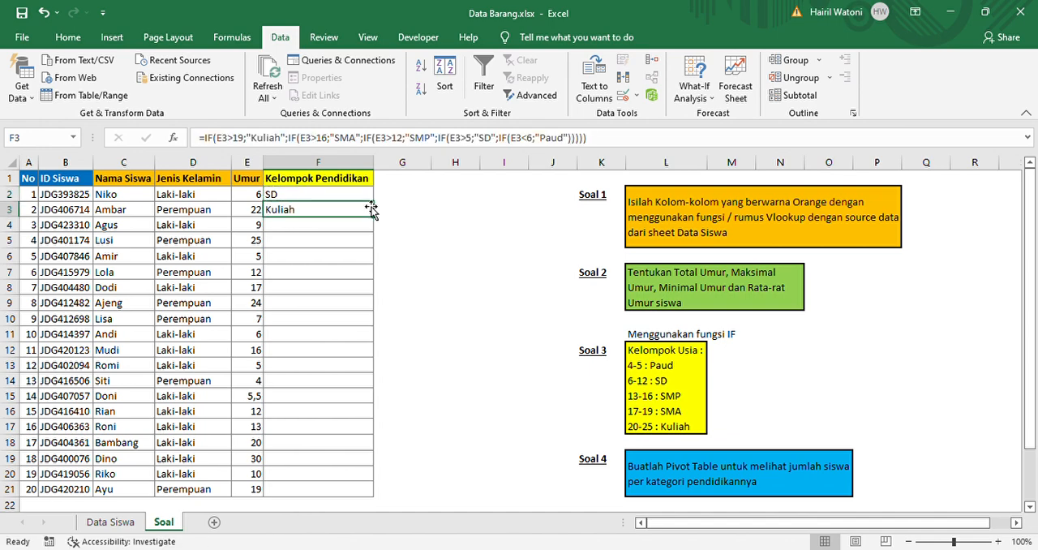
Check the Kuliah age range in Soal 3 and fill the formula from F3 down to F21
{"action": "double_click", "coordinate": [644, 427]}
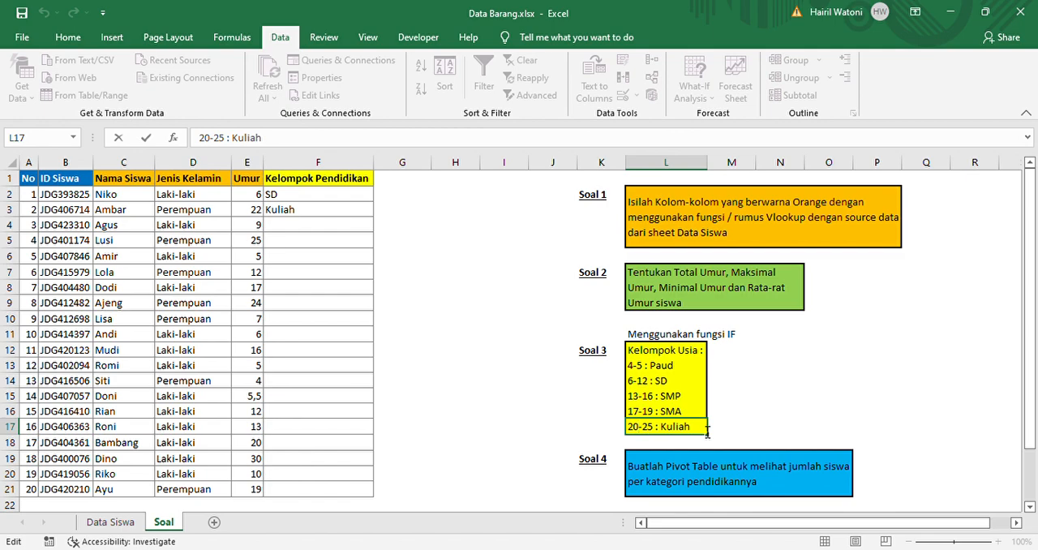
{"action": "key", "text": "Return"}
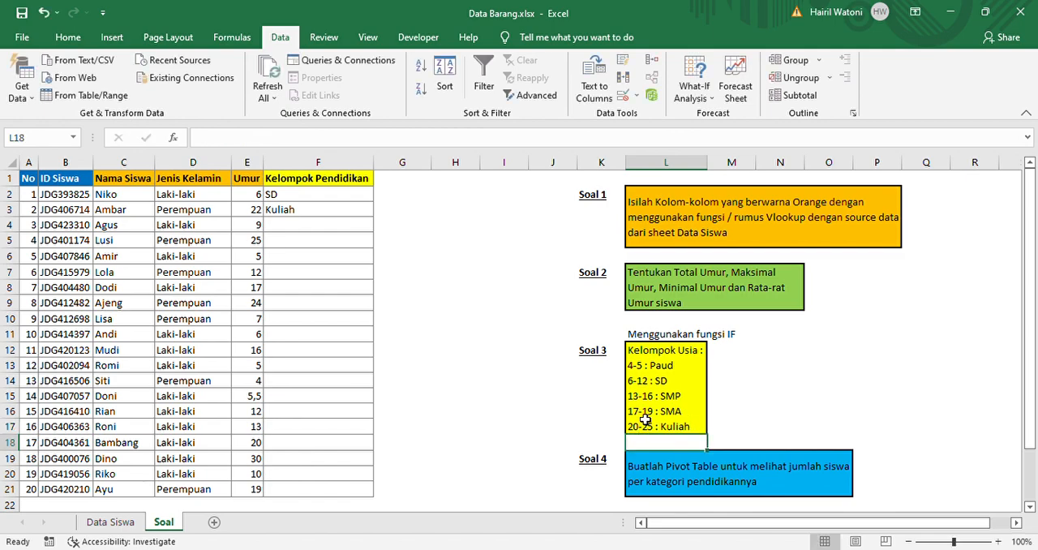
{"action": "left_click", "coordinate": [363, 216]}
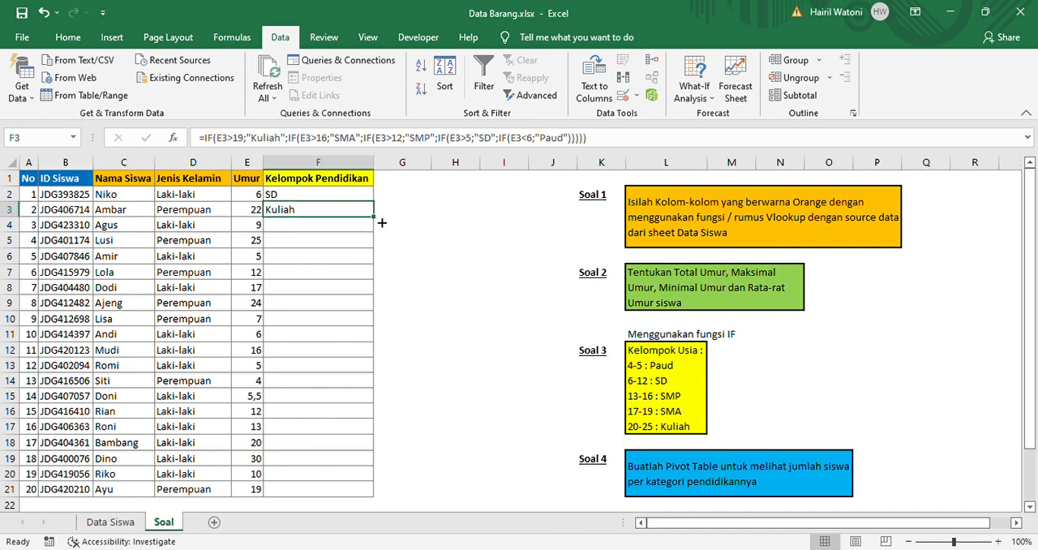
{"action": "left_click_drag", "start_coordinate": [374, 216], "coordinate": [361, 505]}
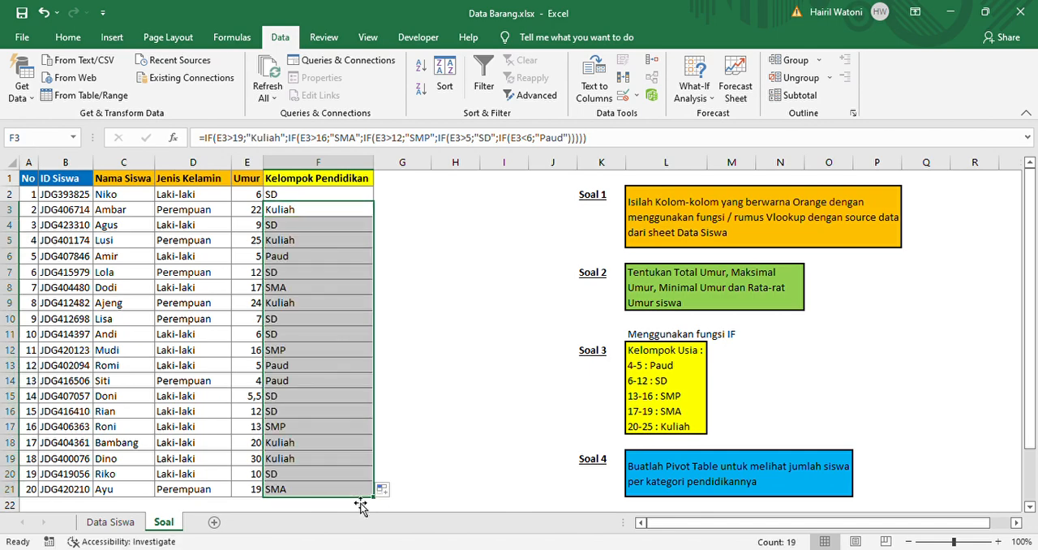
Examine the Kelompok Pendidikan results in rows 12 to 18 against the ages and the Soal 3 age ranges
{"action": "left_click", "coordinate": [345, 357]}
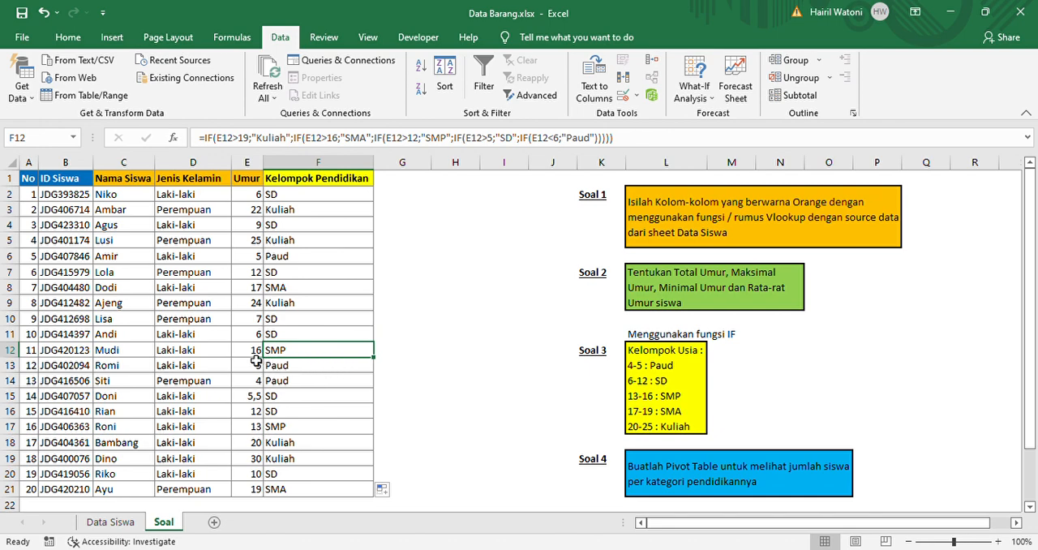
{"action": "left_click", "coordinate": [255, 354]}
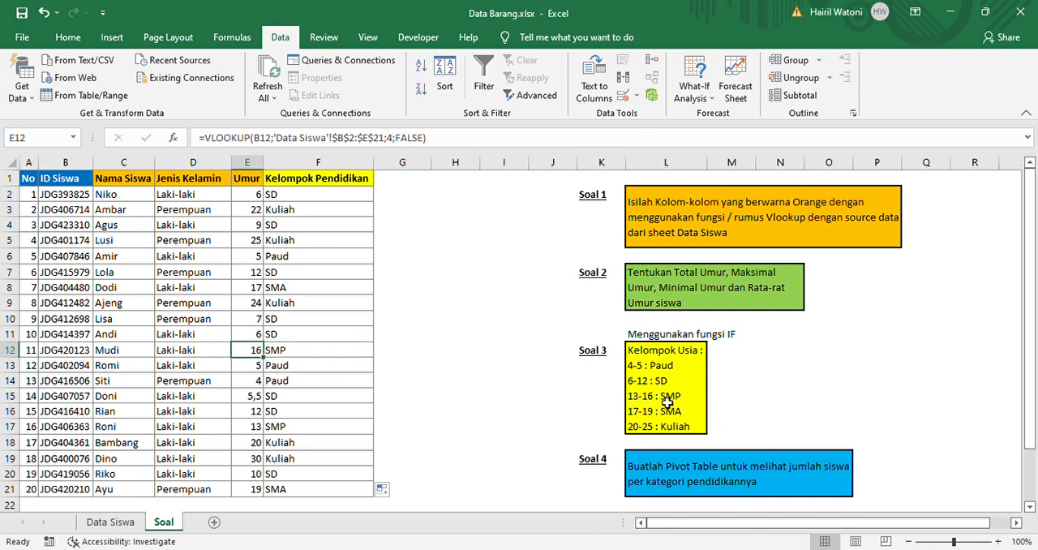
{"action": "left_click", "coordinate": [260, 402]}
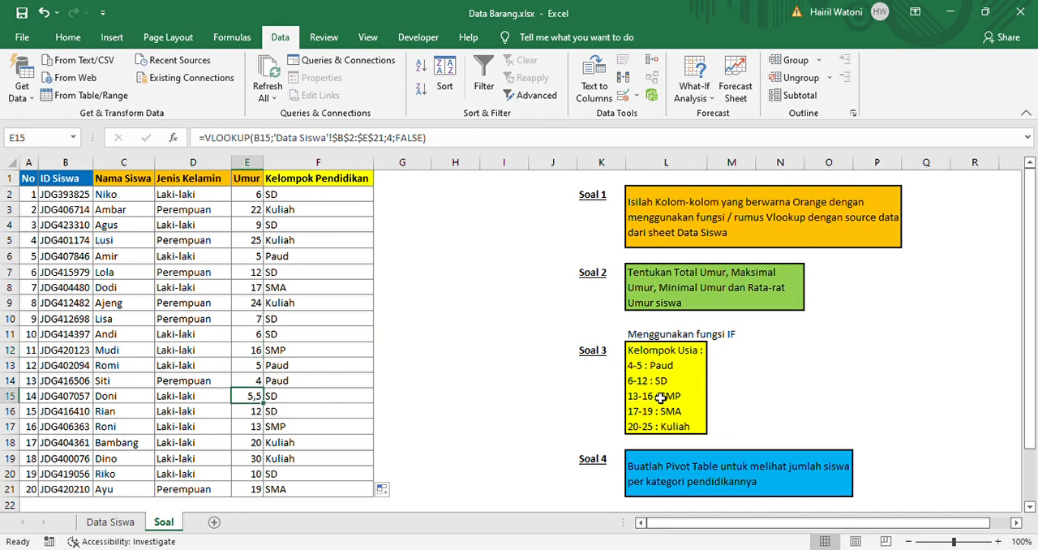
{"action": "left_click", "coordinate": [646, 386]}
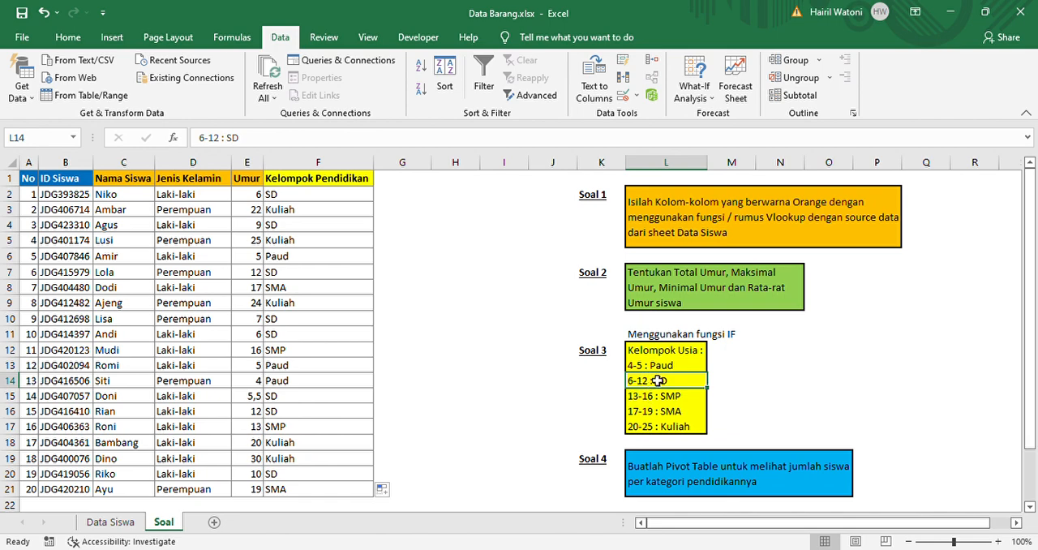
{"action": "left_click", "coordinate": [325, 395]}
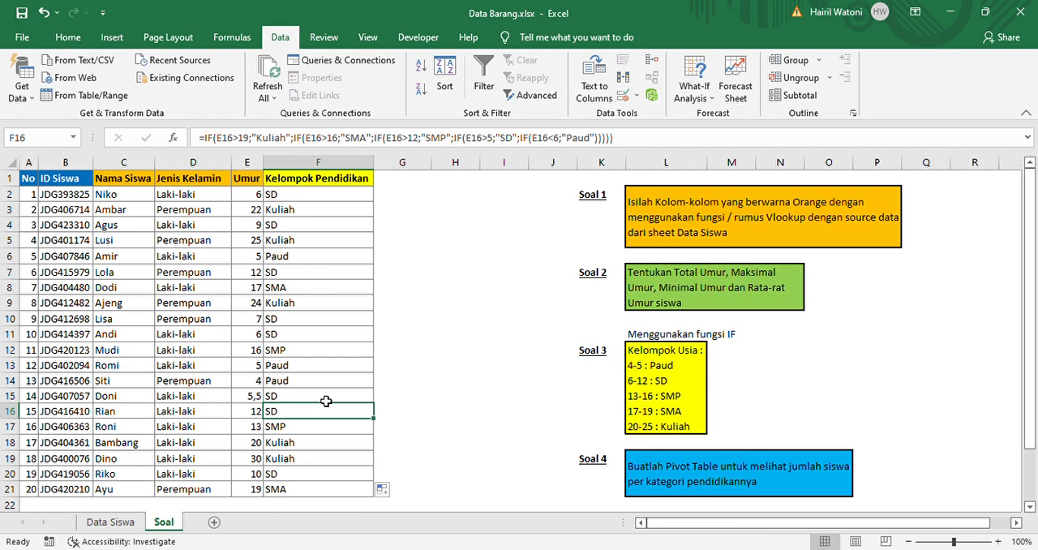
{"action": "key", "text": "Left"}
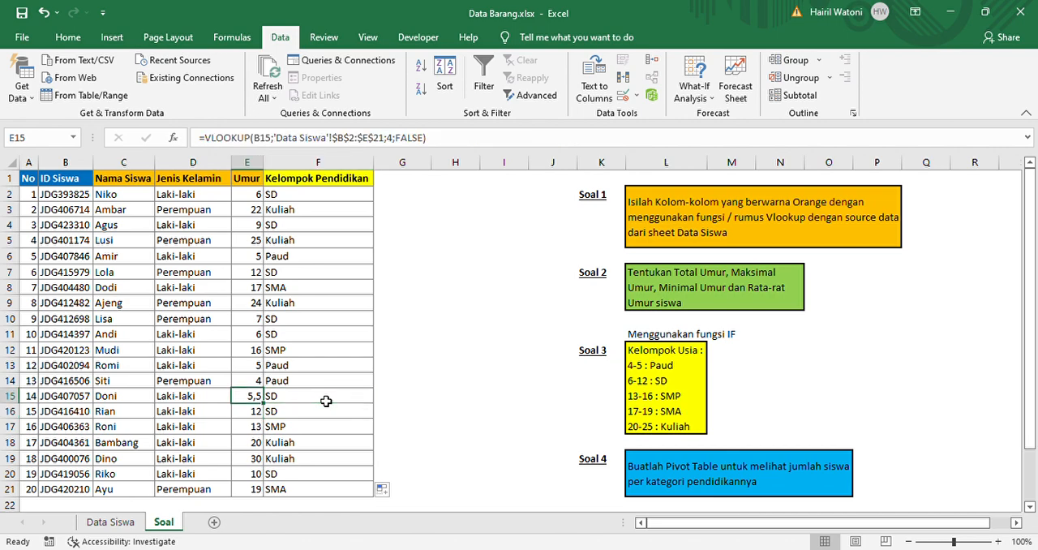
{"action": "key", "text": "Right"}
{"action": "key", "text": "Down"}
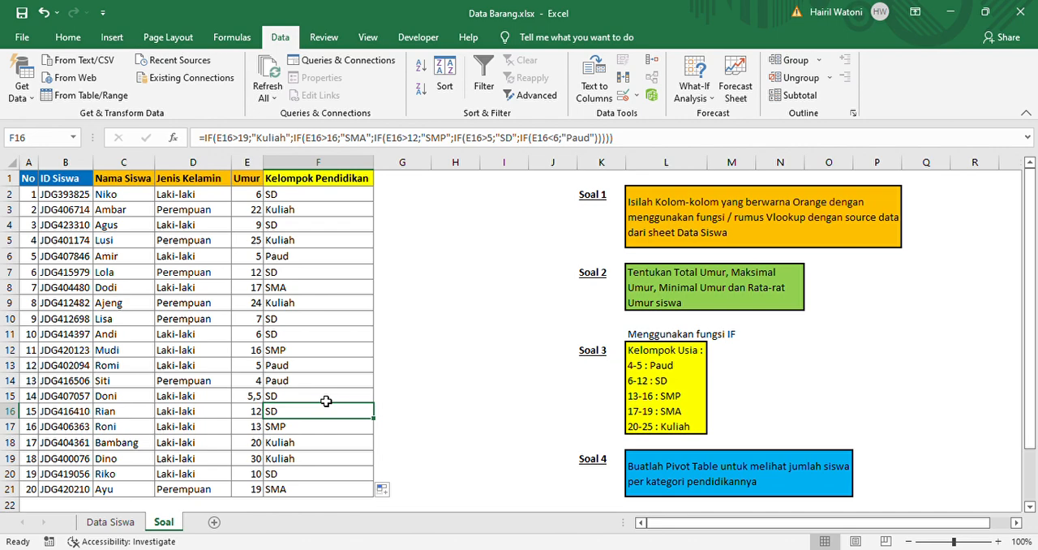
{"action": "key", "text": "Down"}
{"action": "key", "text": "Down"}
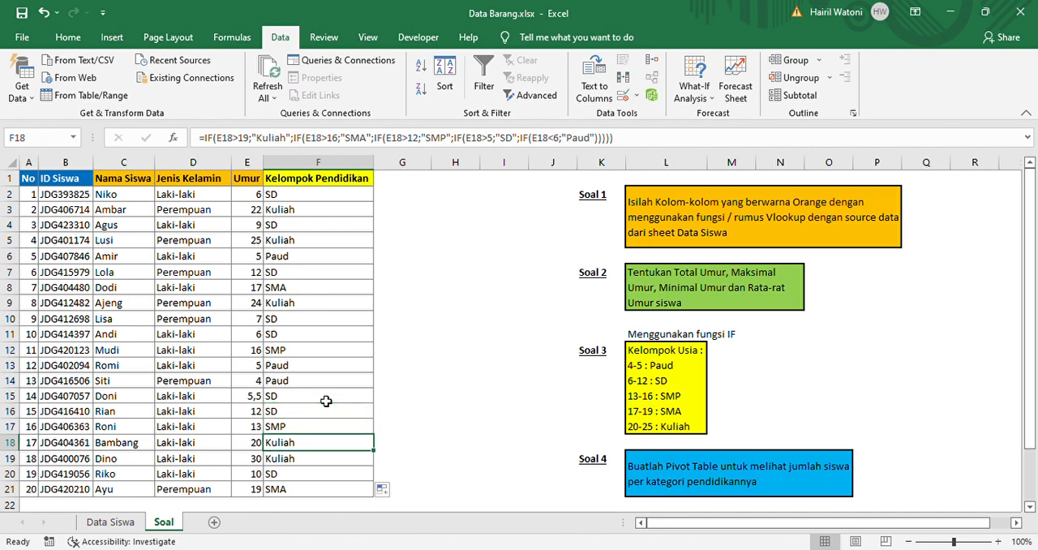
Check the Kelompok Pendidikan results in rows 19 to 21 and read the Soal 4 pivot table instructions
{"action": "key", "text": "Down"}
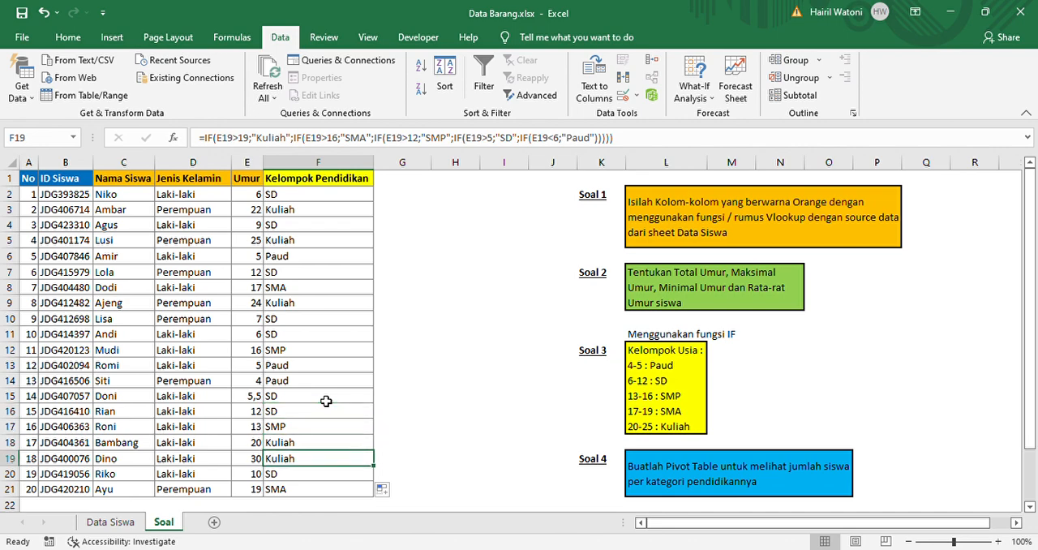
{"action": "key", "text": "Down"}
{"action": "key", "text": "Down"}
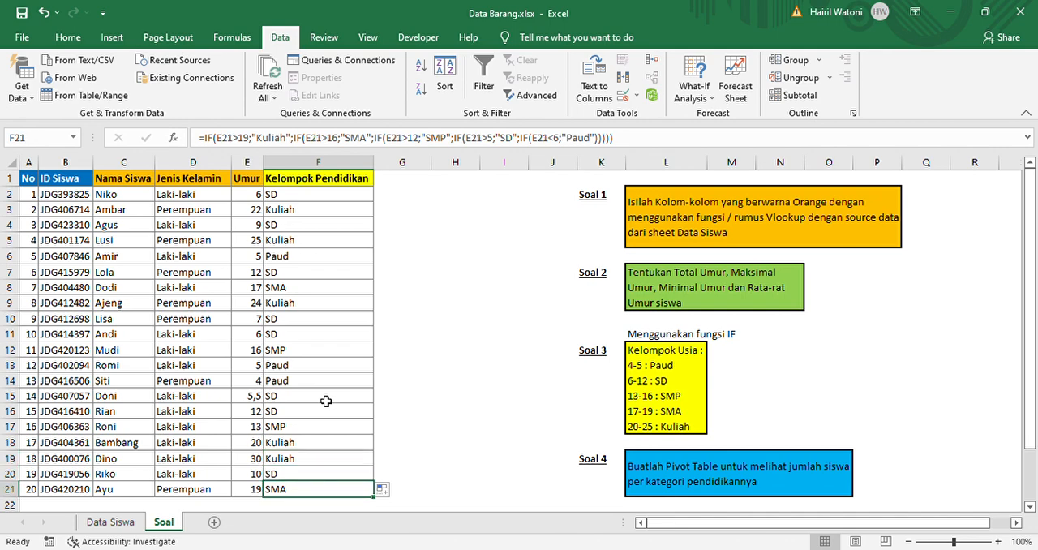
{"action": "key", "text": "Up"}
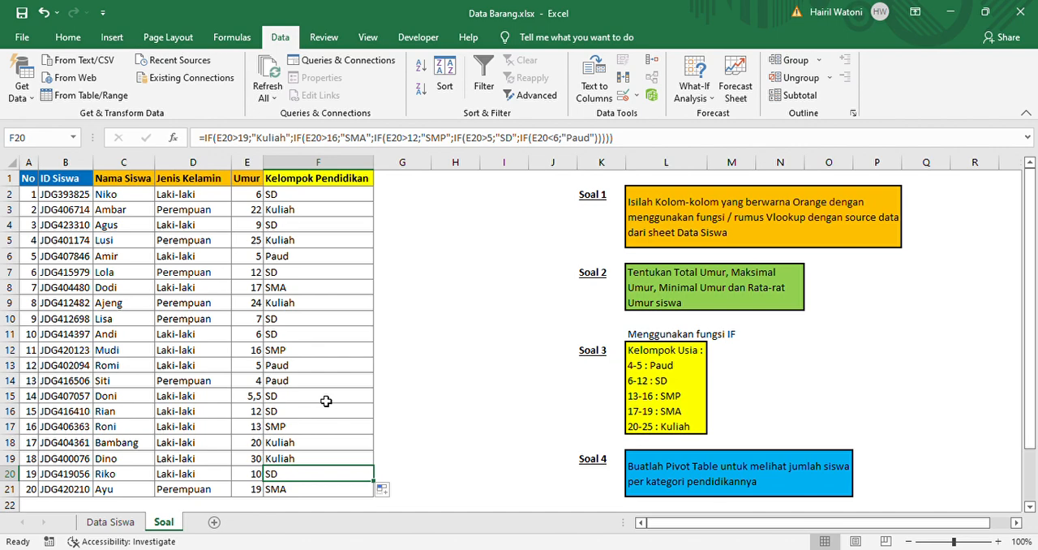
{"action": "left_click", "coordinate": [604, 460]}
{"action": "left_click", "coordinate": [647, 473]}
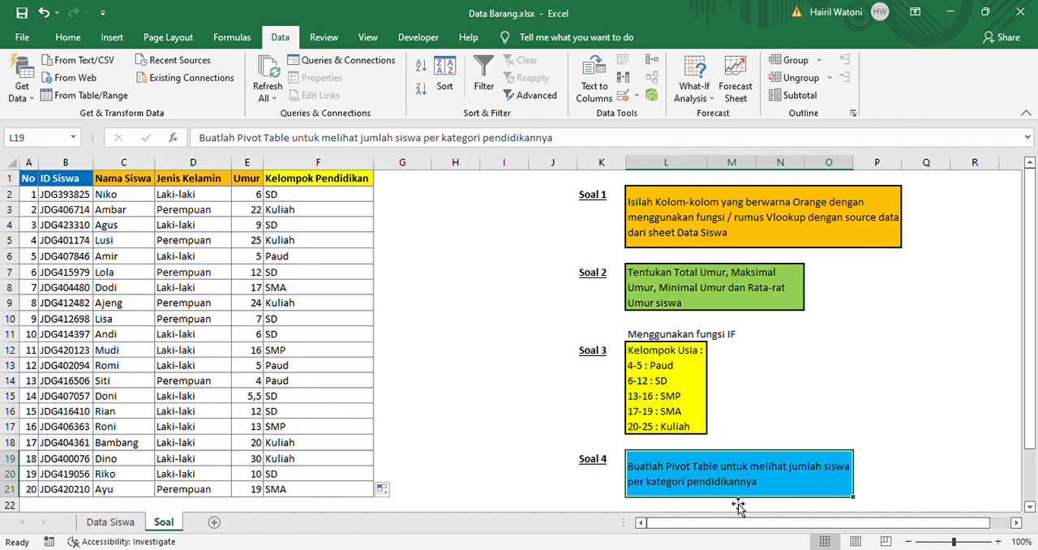
{"action": "left_click", "coordinate": [490, 412]}
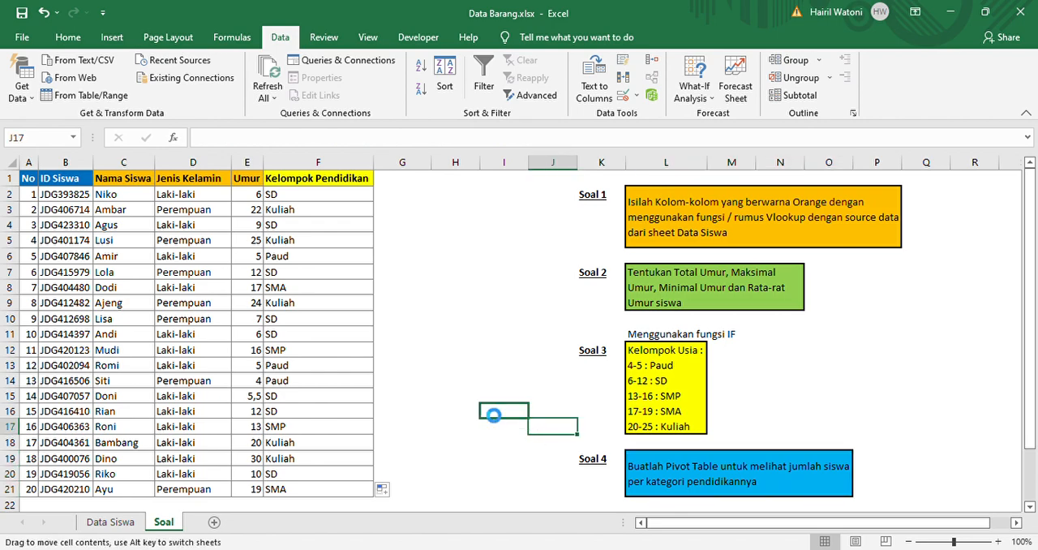
{"action": "left_click", "coordinate": [452, 369]}
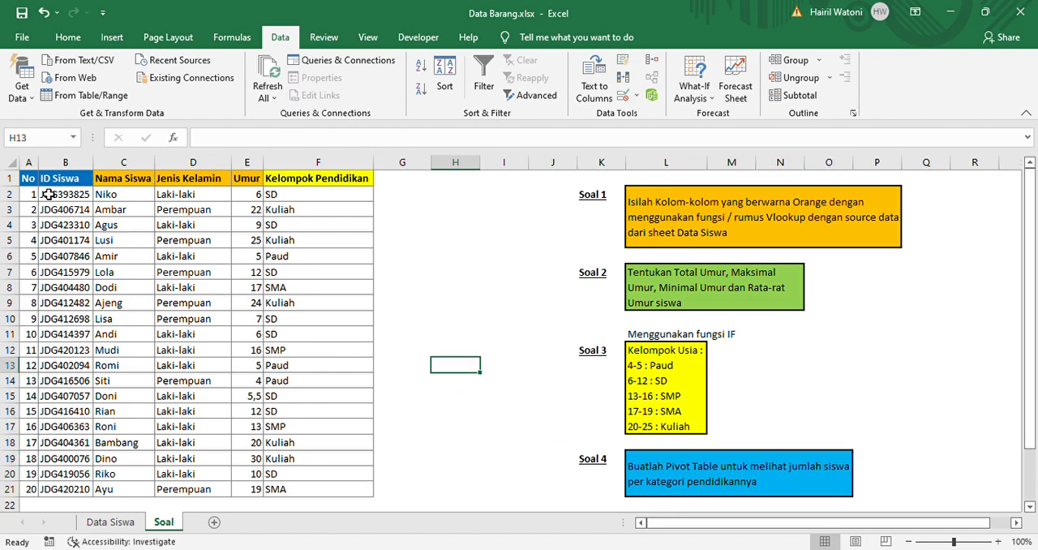
Insert a PivotTable on a new worksheet from the student table A1:F21 in the Soal sheet
{"action": "left_click", "coordinate": [35, 183]}
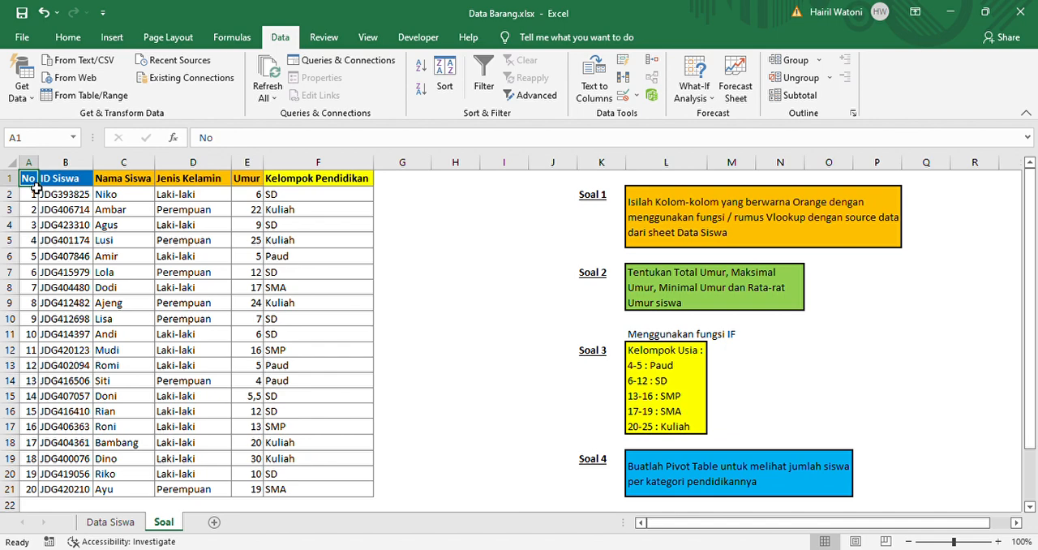
{"action": "key", "text": "shift+Right"}
{"action": "key", "text": "shift+Right"}
{"action": "key", "text": "shift+Right"}
{"action": "key", "text": "shift+Right"}
{"action": "key", "text": "shift+Right"}
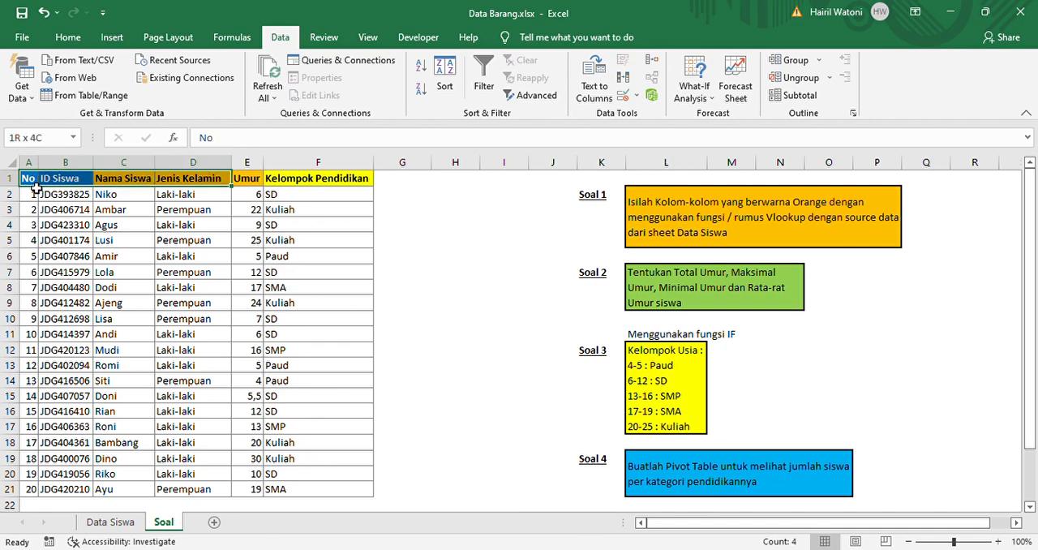
{"action": "key", "text": "shift+Down"}
{"action": "key", "text": "shift+Down"}
{"action": "key", "text": "shift+Down"}
{"action": "key", "text": "shift+Down"}
{"action": "key", "text": "shift+Down"}
{"action": "key", "text": "shift+Down"}
{"action": "key", "text": "shift+Down"}
{"action": "key", "text": "shift+Down"}
{"action": "key", "text": "shift+Down"}
{"action": "key", "text": "shift+Down"}
{"action": "key", "text": "shift+Down"}
{"action": "key", "text": "shift+Down"}
{"action": "key", "text": "shift+Down"}
{"action": "key", "text": "shift+Down"}
{"action": "key", "text": "shift+Down"}
{"action": "key", "text": "shift+Down"}
{"action": "key", "text": "shift+Down"}
{"action": "key", "text": "shift+Down"}
{"action": "key", "text": "shift+Down"}
{"action": "key", "text": "shift+Down"}
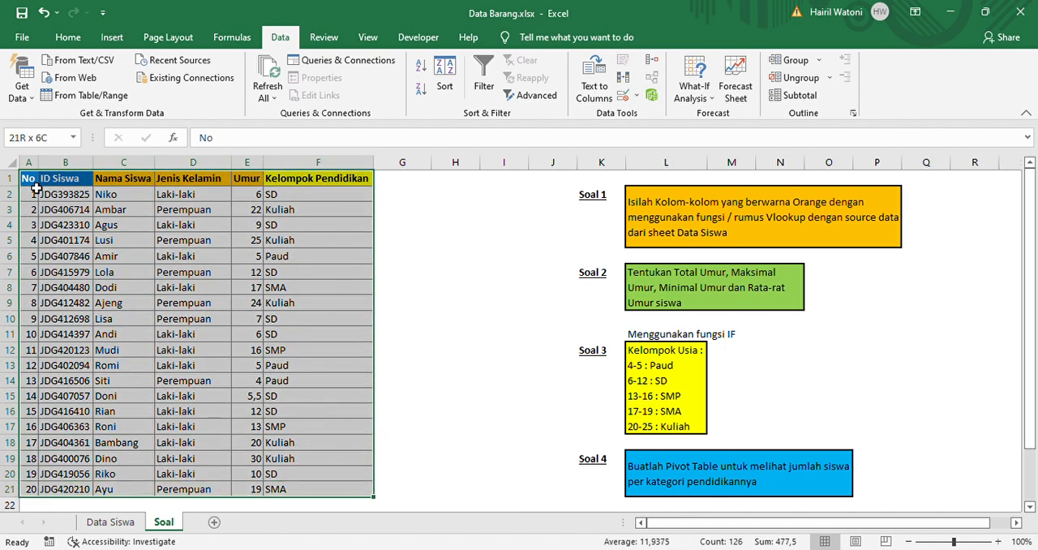
{"action": "left_click", "coordinate": [126, 37]}
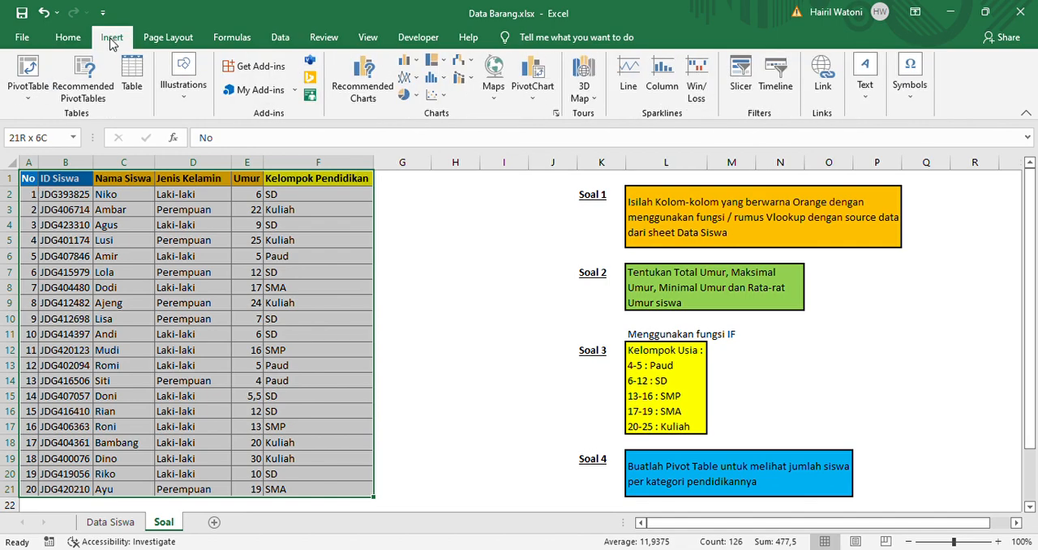
{"action": "left_click", "coordinate": [20, 71]}
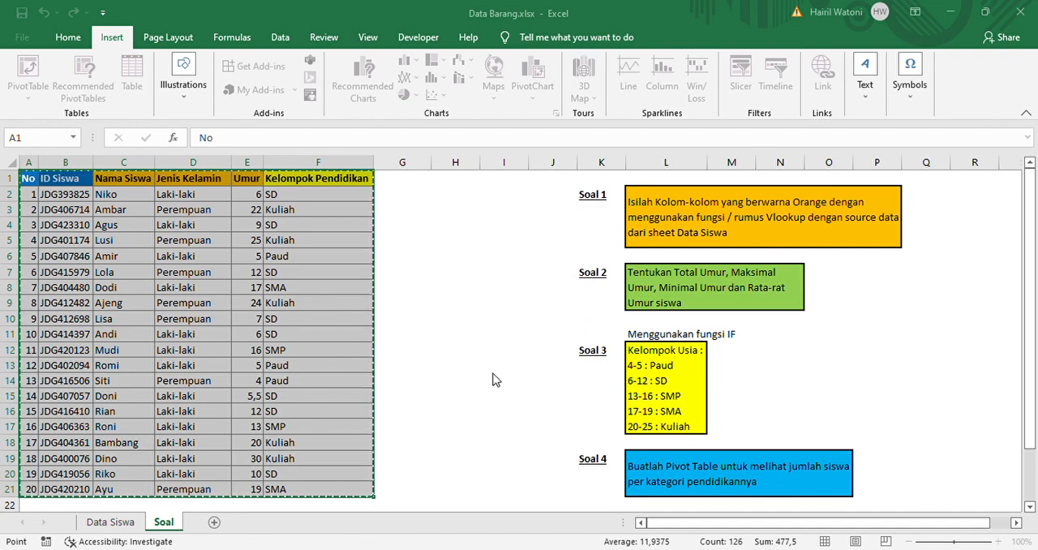
{"action": "left_click", "coordinate": [585, 428]}
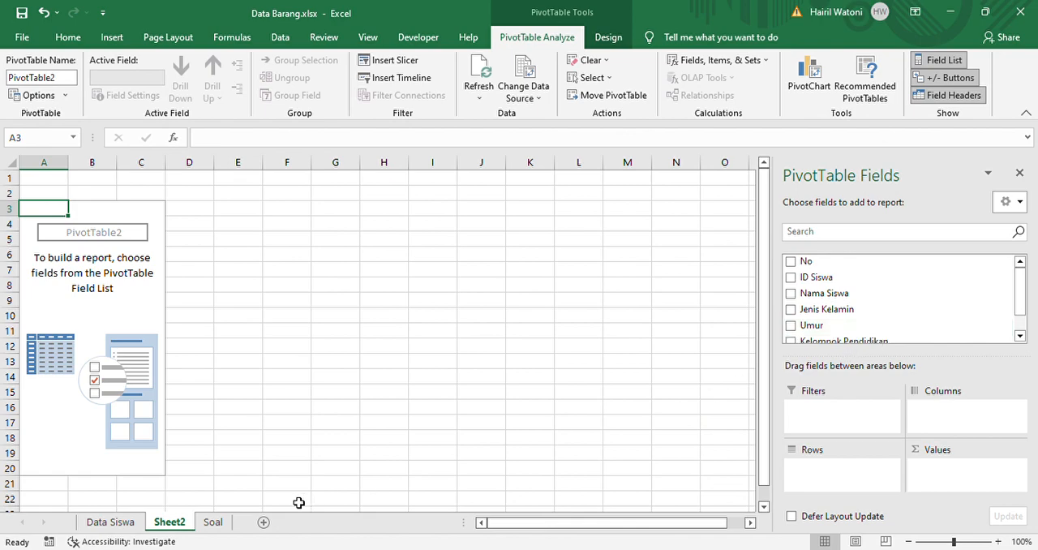
Add Kelompok Pendidikan to the pivot table in Sheet2 as both the row field and a counted value
{"action": "left_click", "coordinate": [214, 523]}
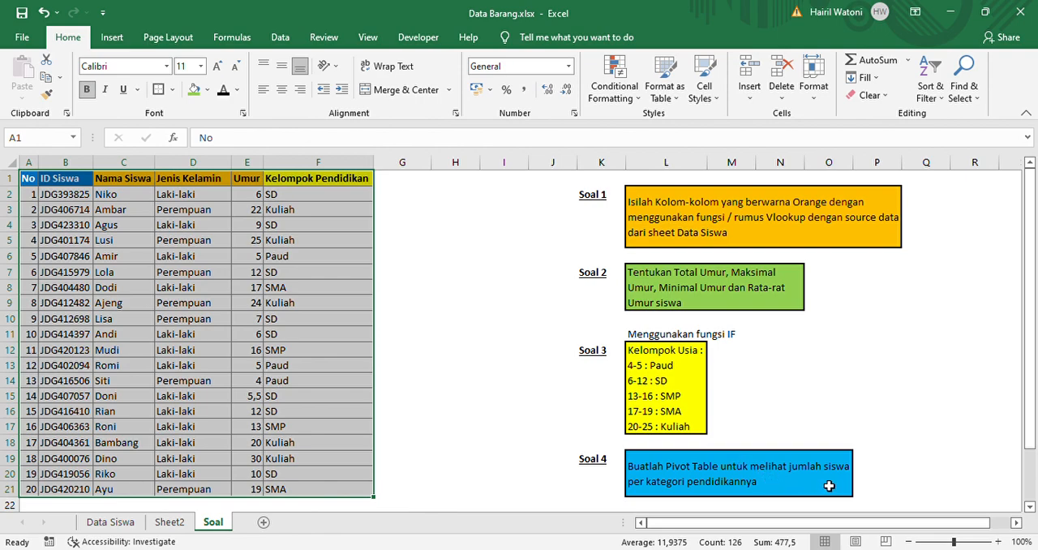
{"action": "left_click", "coordinate": [189, 517]}
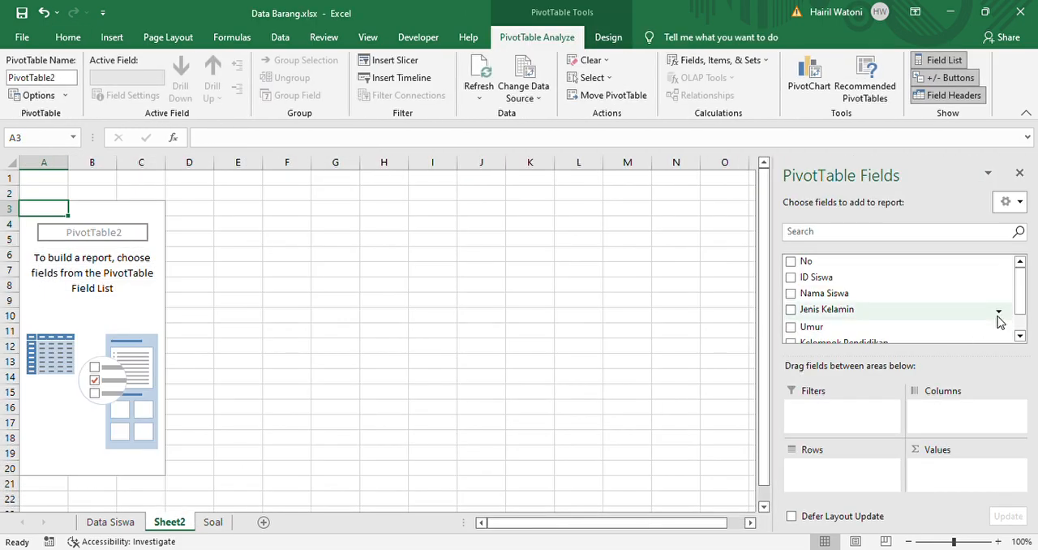
{"action": "left_click_drag", "start_coordinate": [1020, 292], "coordinate": [1021, 316]}
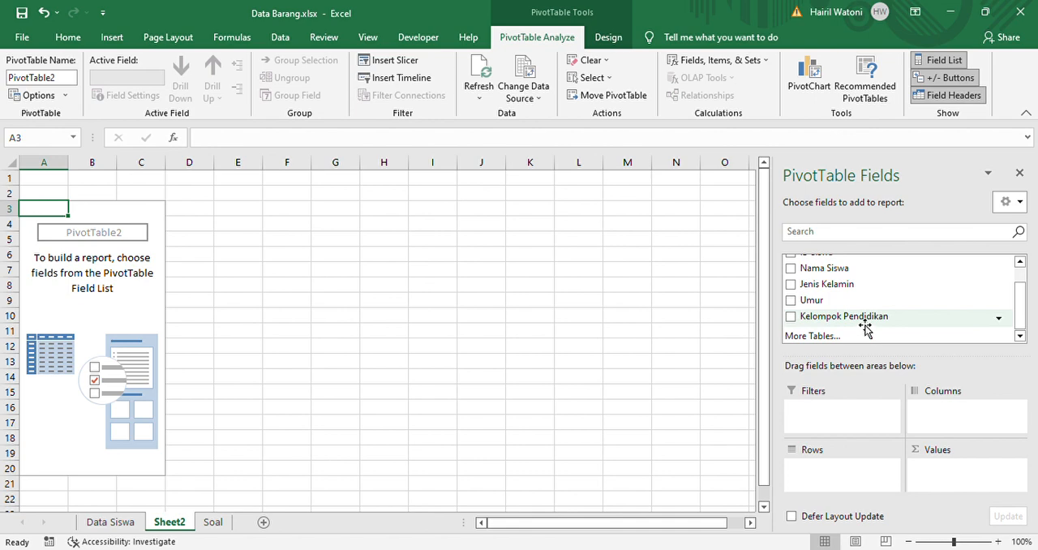
{"action": "left_click_drag", "start_coordinate": [866, 325], "coordinate": [865, 478]}
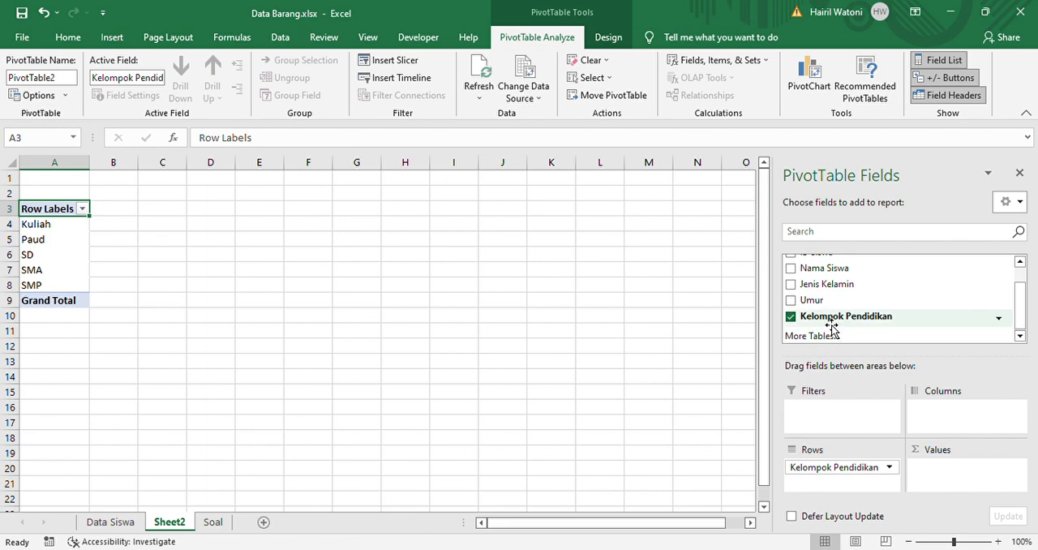
{"action": "left_click_drag", "start_coordinate": [831, 327], "coordinate": [966, 480]}
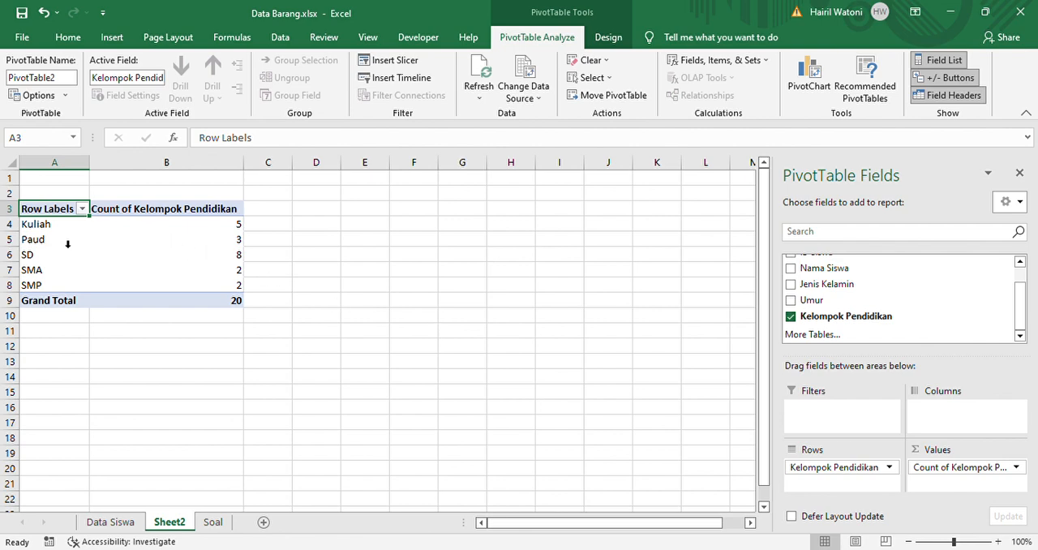
Compare the pivot table's Kuliah count with the Kuliah entries in column F of the Soal sheet
{"action": "key", "text": "Down"}
{"action": "key", "text": "Right"}
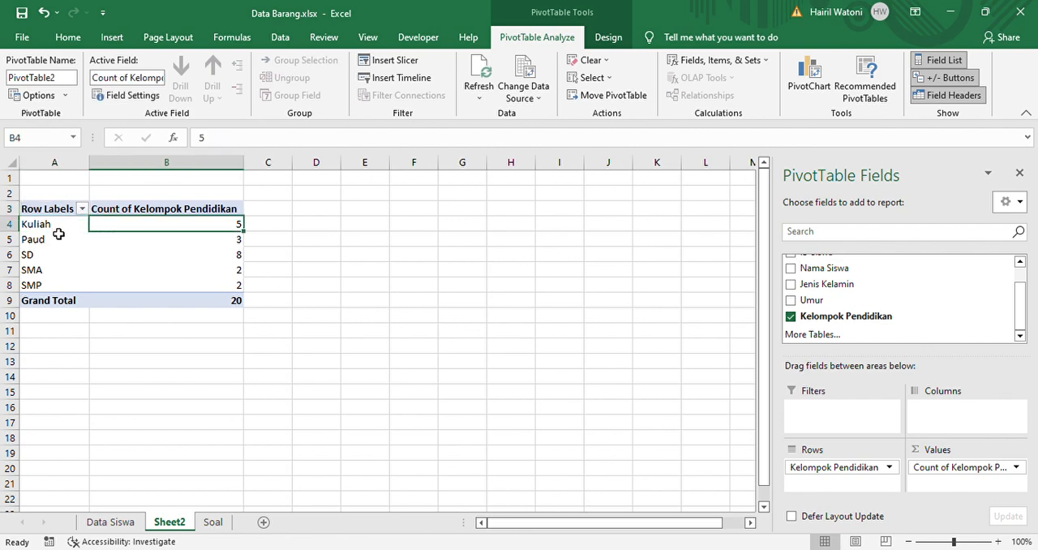
{"action": "key", "text": "Left"}
{"action": "key", "text": "Right"}
{"action": "left_click_drag", "start_coordinate": [146, 497], "coordinate": [205, 523]}
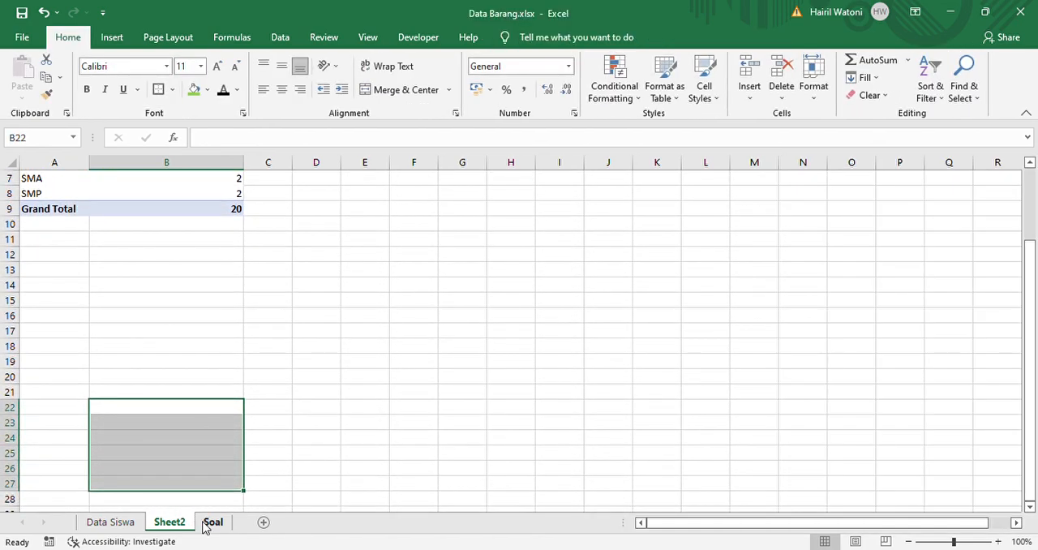
{"action": "left_click", "coordinate": [212, 522]}
{"action": "left_click", "coordinate": [305, 459]}
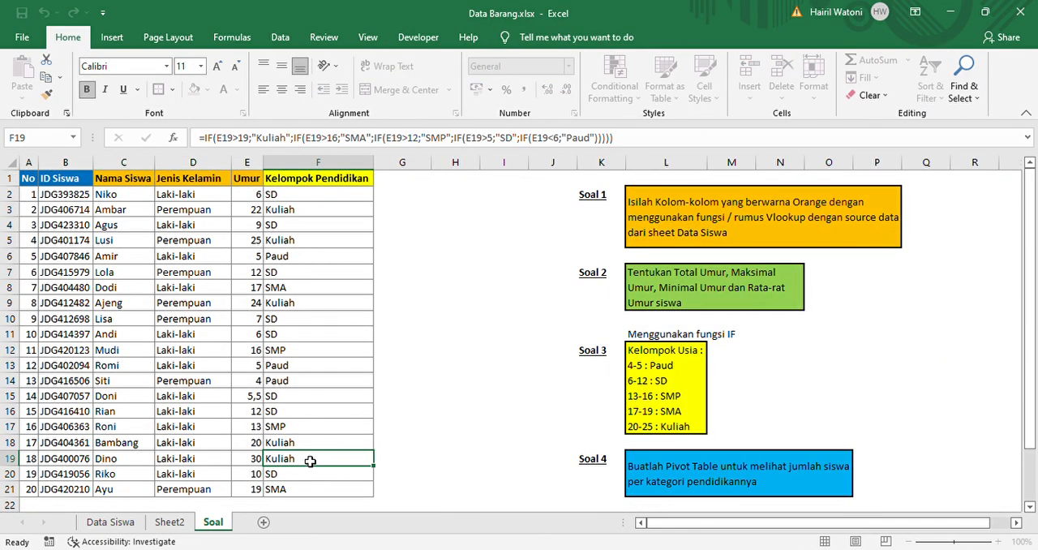
{"action": "left_click", "coordinate": [305, 450]}
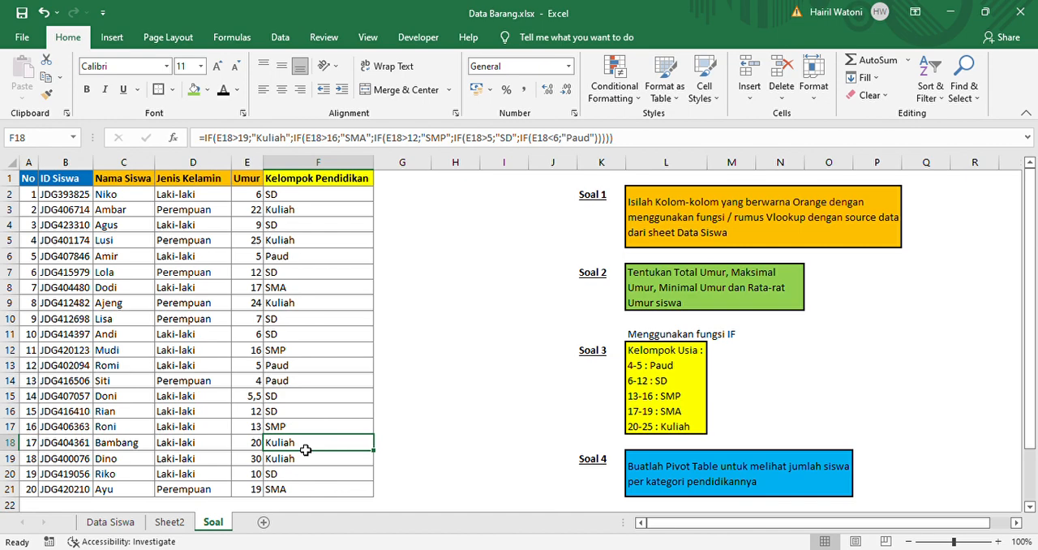
{"action": "left_click", "coordinate": [317, 308]}
{"action": "left_click", "coordinate": [319, 247]}
{"action": "left_click", "coordinate": [316, 214]}
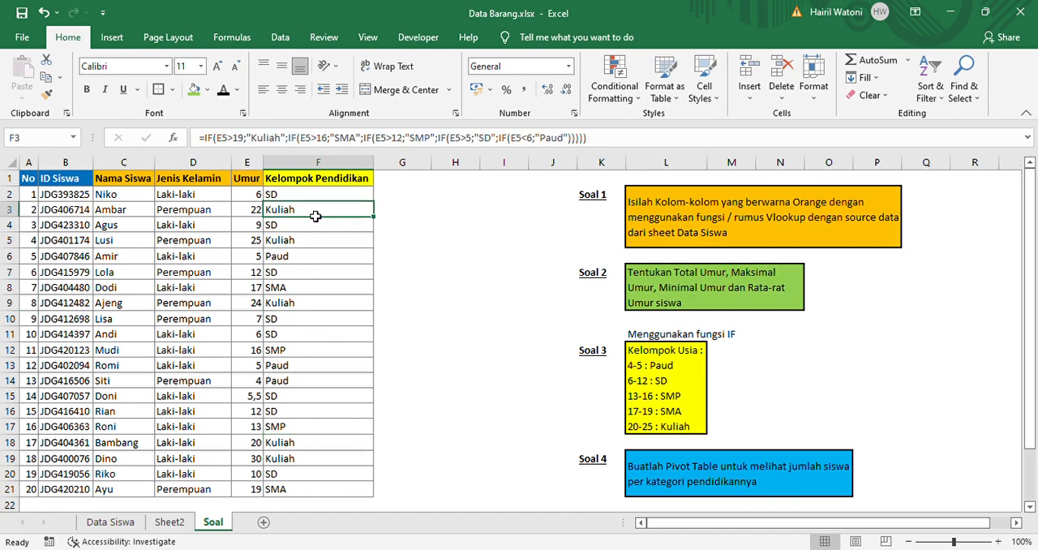
Compare the pivot table's Paud count with the Paud entries in column F of the Soal sheet
{"action": "left_click", "coordinate": [169, 522]}
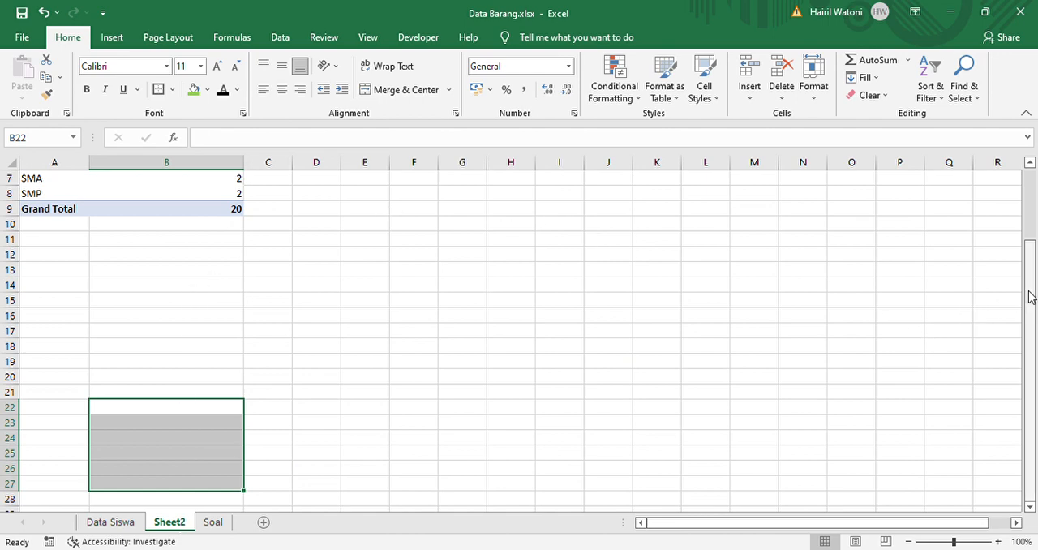
{"action": "left_click_drag", "start_coordinate": [1027, 297], "coordinate": [1019, 201]}
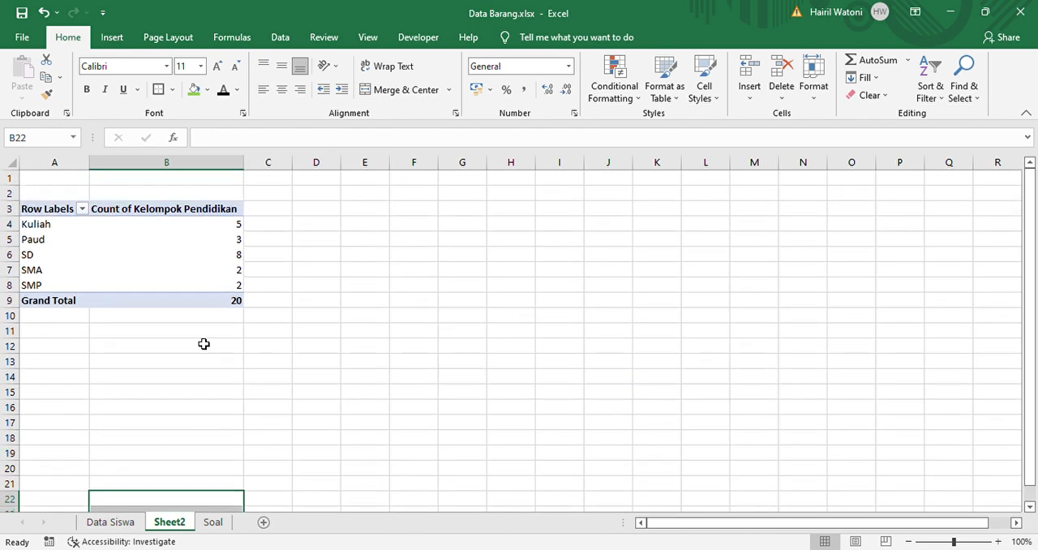
{"action": "left_click", "coordinate": [216, 523]}
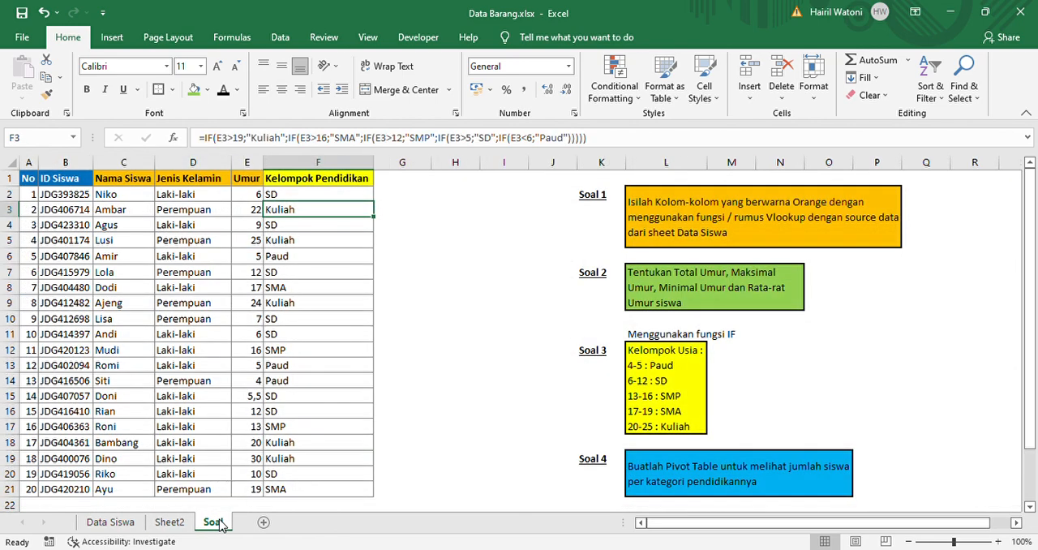
{"action": "left_click", "coordinate": [301, 256]}
{"action": "left_click", "coordinate": [292, 365]}
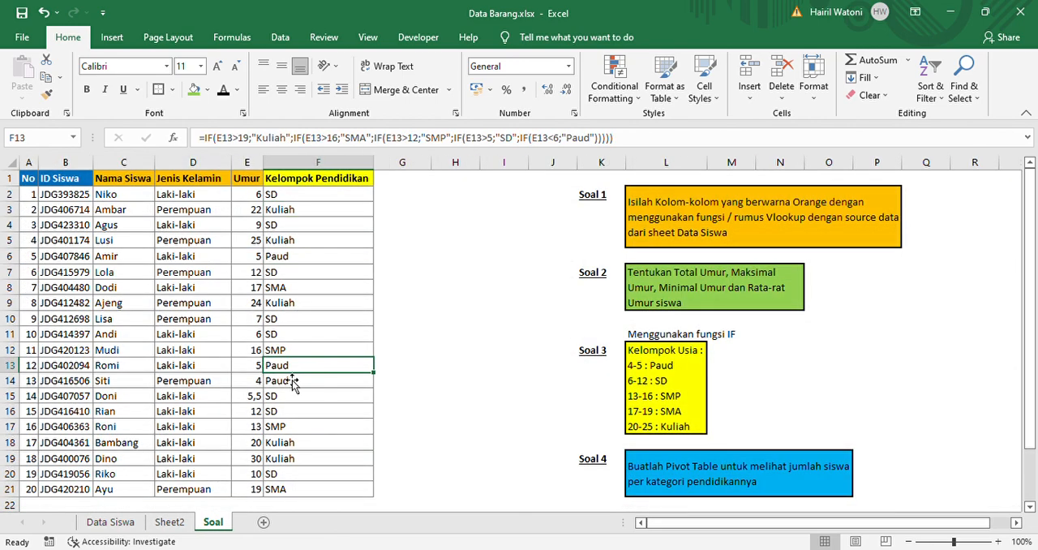
{"action": "left_click", "coordinate": [290, 382]}
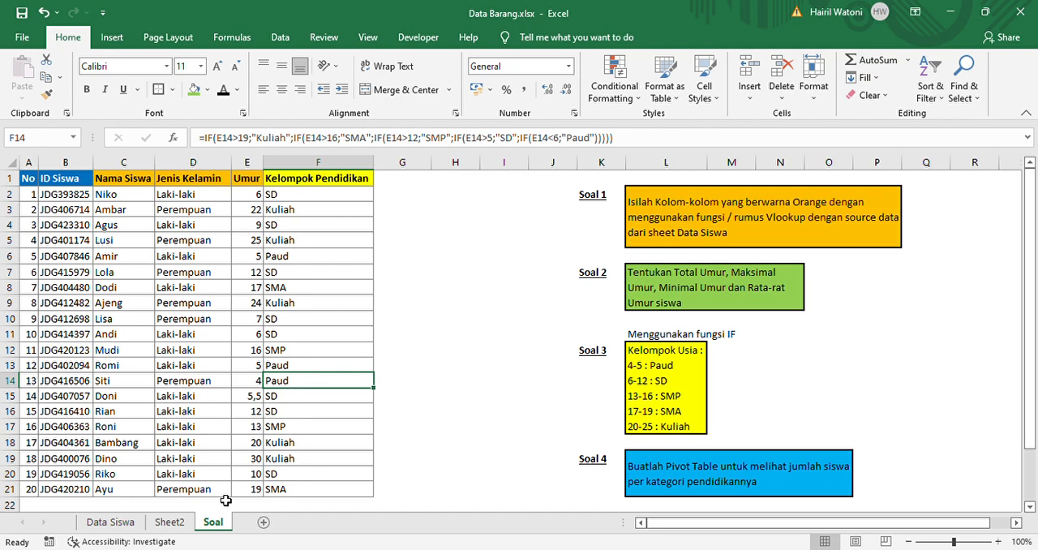
{"action": "left_click", "coordinate": [170, 522]}
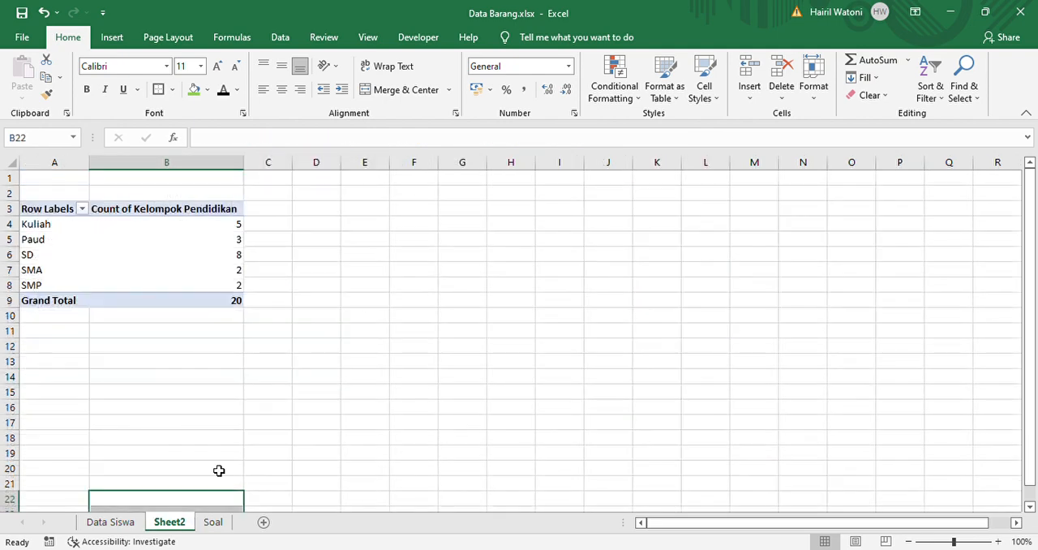
Review the Kelompok Pendidikan source column in the Soal sheet and the field layout of the pivot table in Sheet2
{"action": "left_click", "coordinate": [334, 255]}
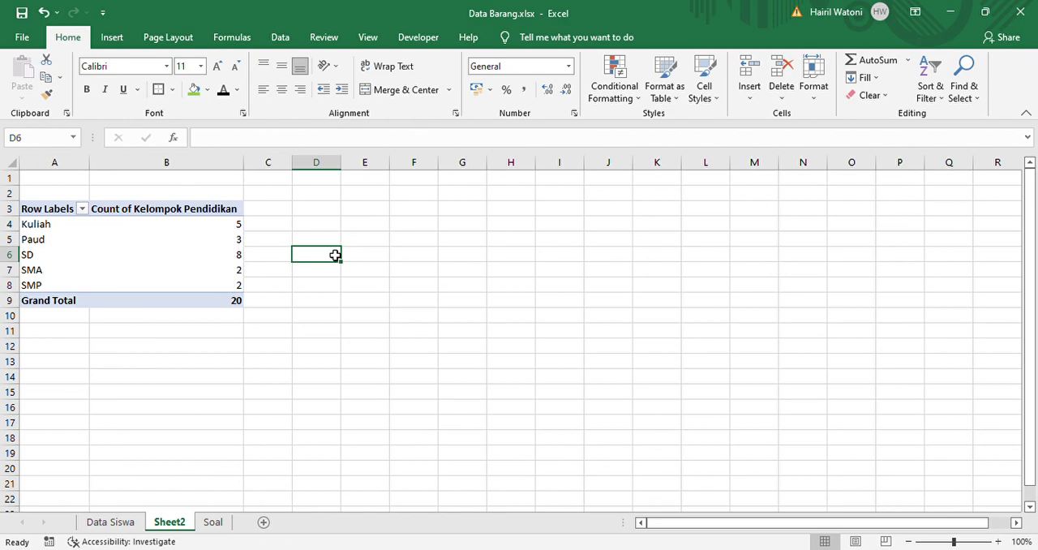
{"action": "left_click", "coordinate": [211, 522]}
{"action": "left_click", "coordinate": [272, 448]}
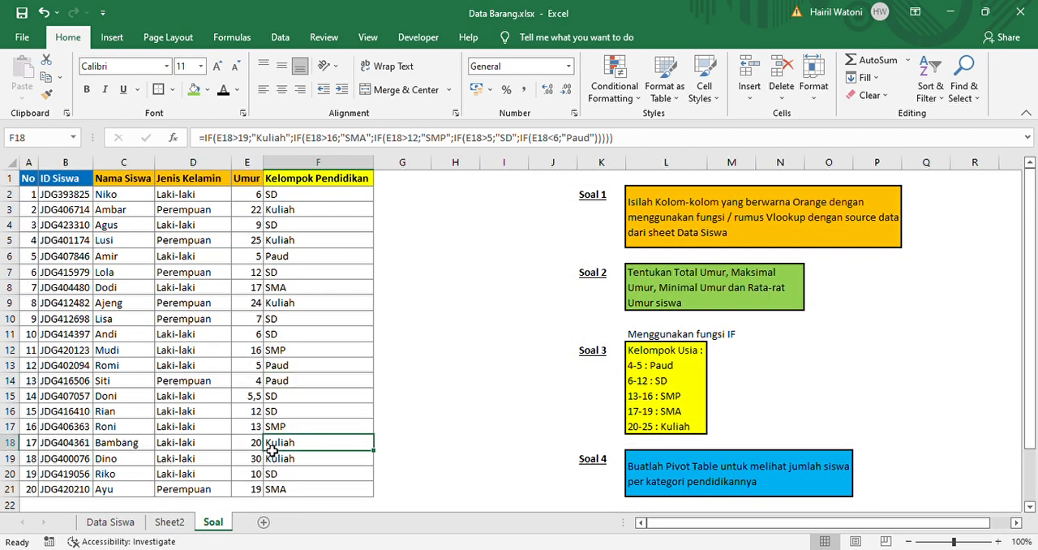
{"action": "left_click", "coordinate": [290, 397]}
{"action": "left_click", "coordinate": [182, 521]}
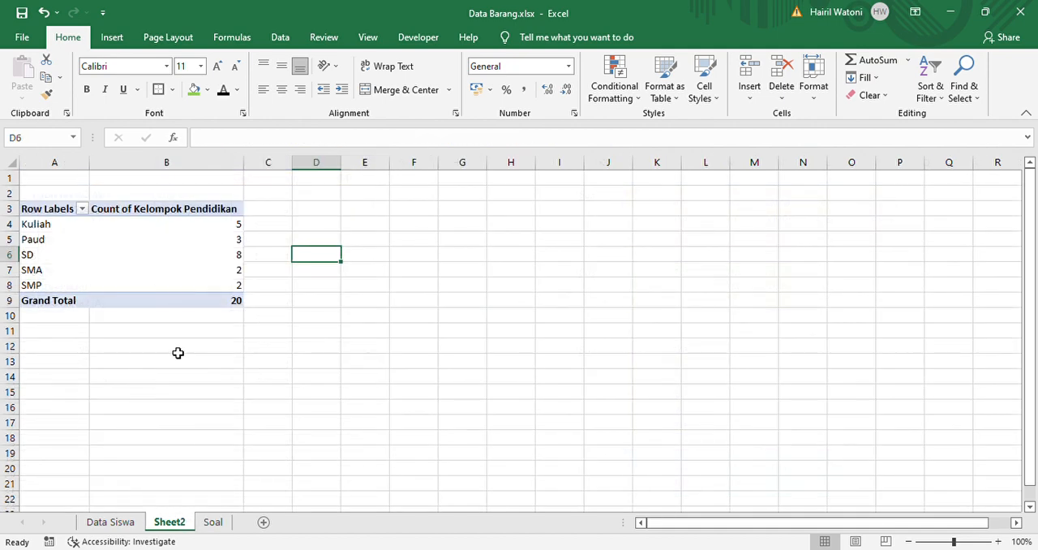
{"action": "left_click", "coordinate": [151, 277]}
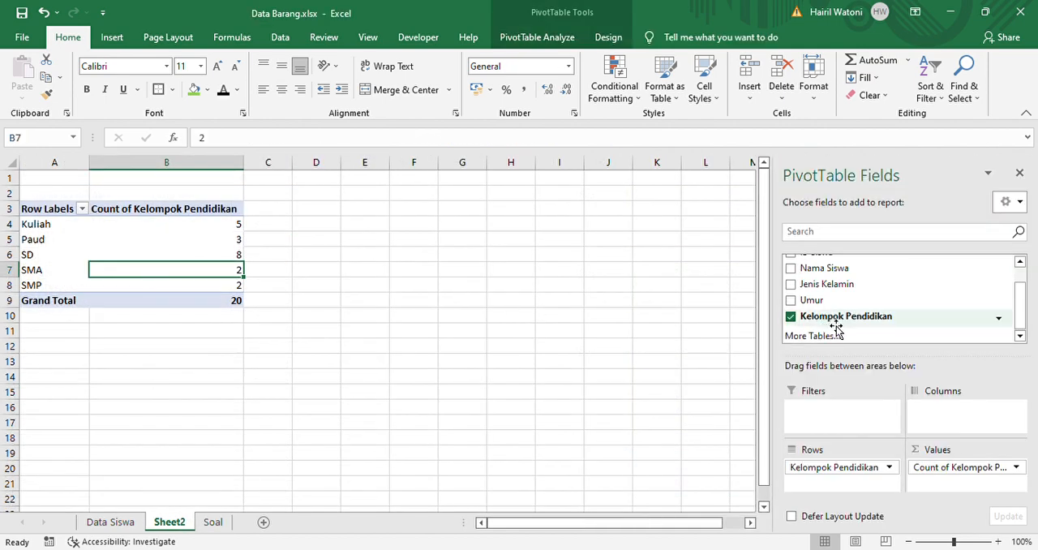
{"action": "left_click", "coordinate": [436, 289]}
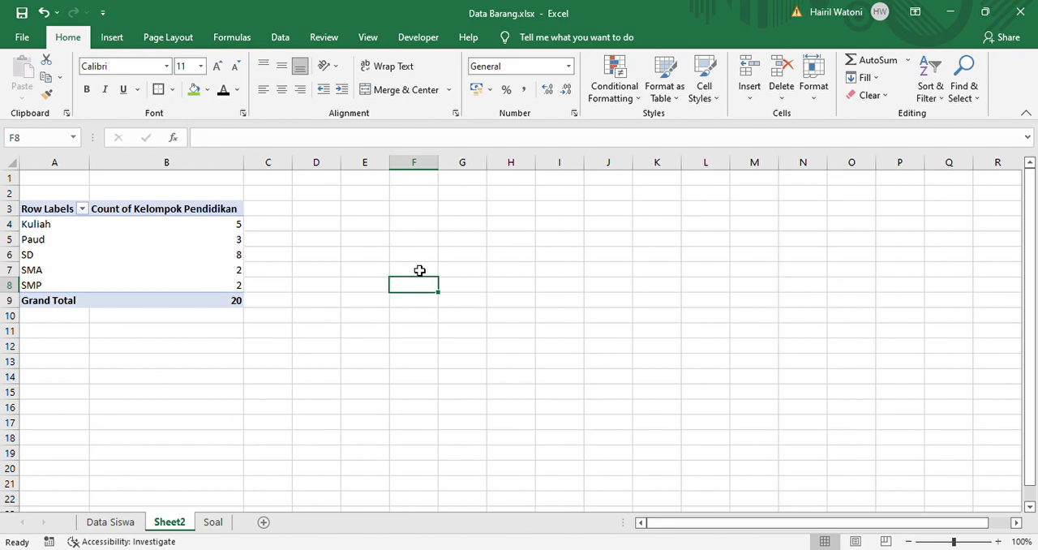
{"action": "left_click", "coordinate": [419, 270]}
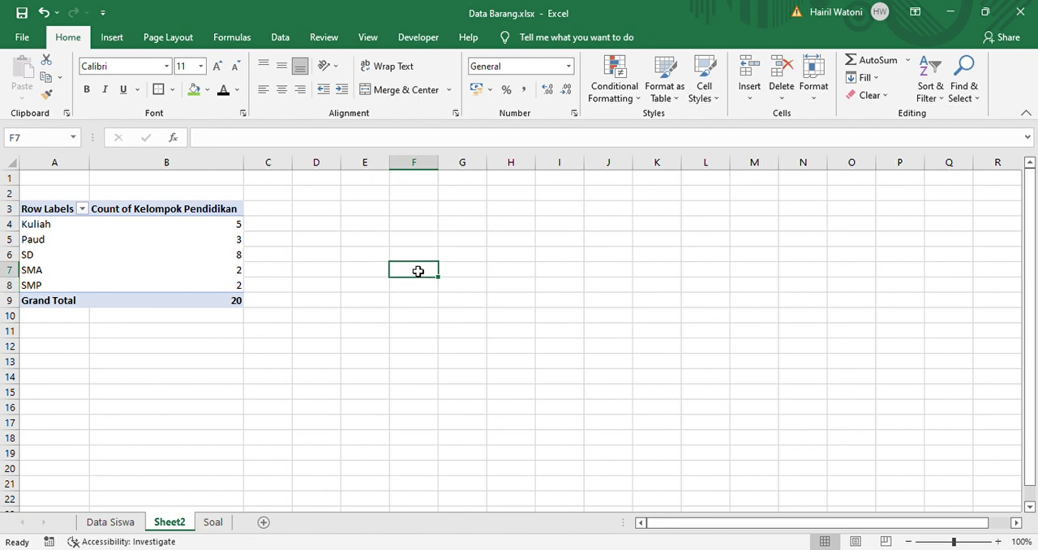
{"action": "left_click", "coordinate": [236, 361]}
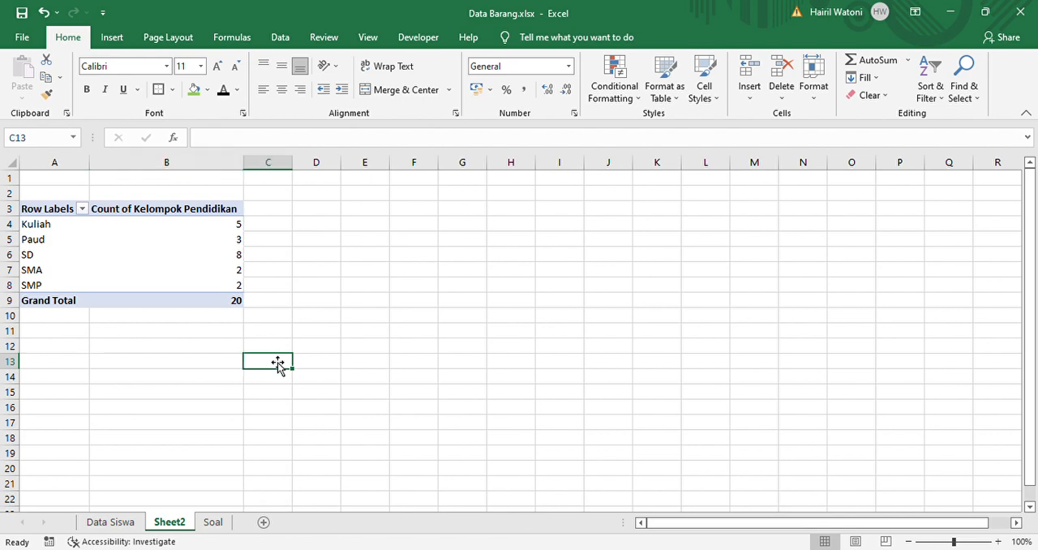
Clear the ID Siswa filter in the Data Siswa sheet to show all student rows, keeping the filter controls on
{"action": "left_click", "coordinate": [114, 524]}
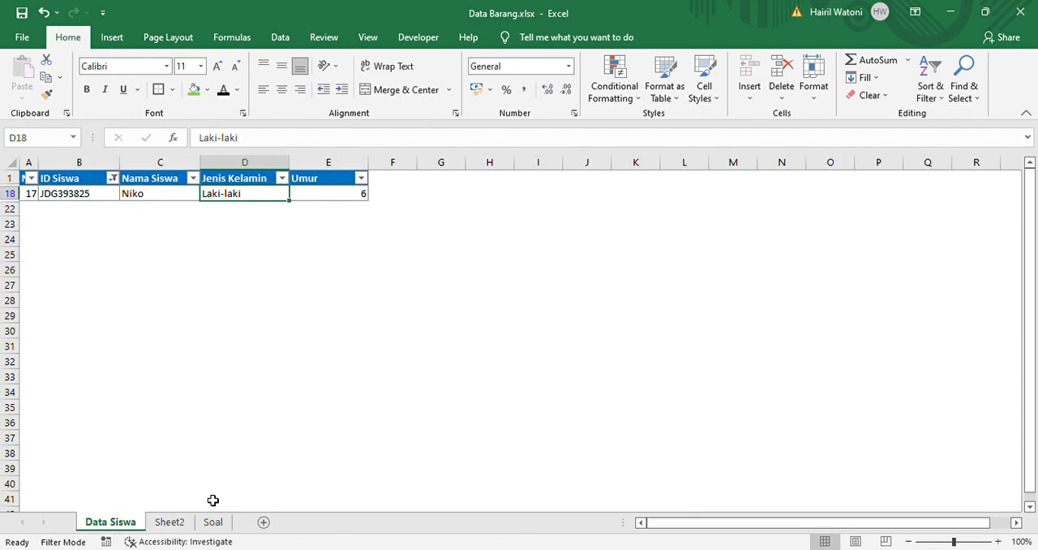
{"action": "left_click", "coordinate": [280, 38]}
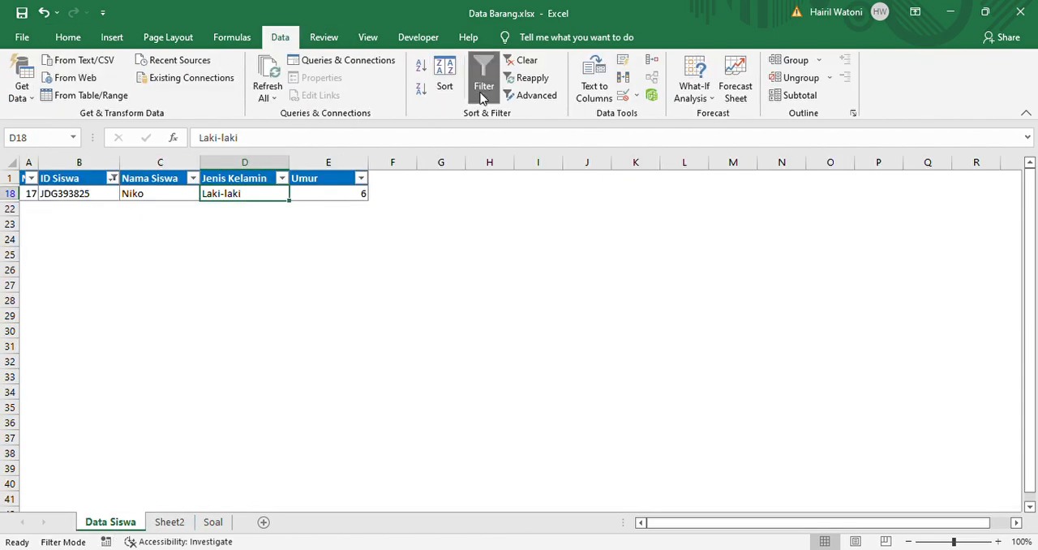
{"action": "left_click", "coordinate": [519, 62]}
{"action": "left_click", "coordinate": [308, 272]}
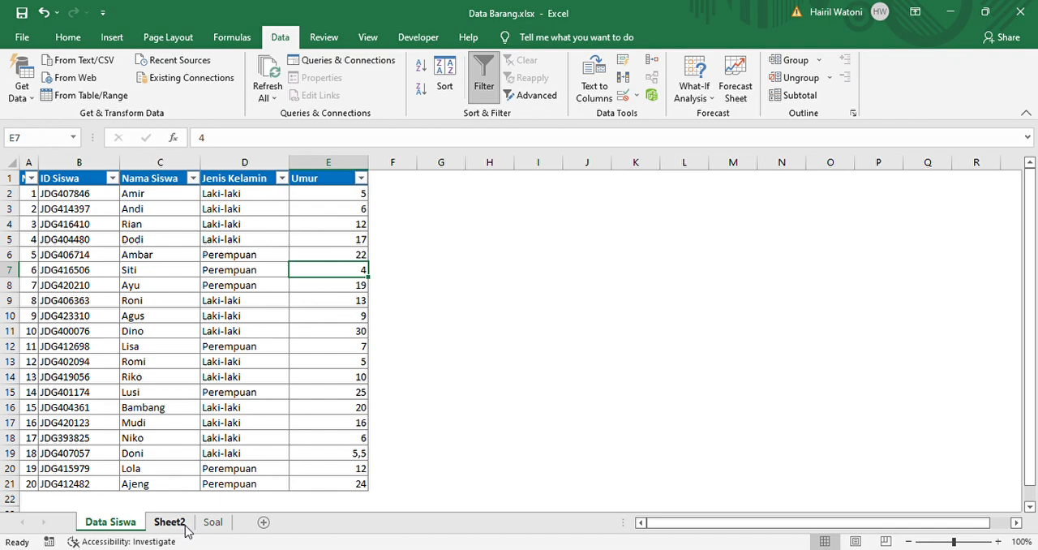
Return to the Soal sheet and review the Umur values in column E
{"action": "left_click", "coordinate": [212, 522]}
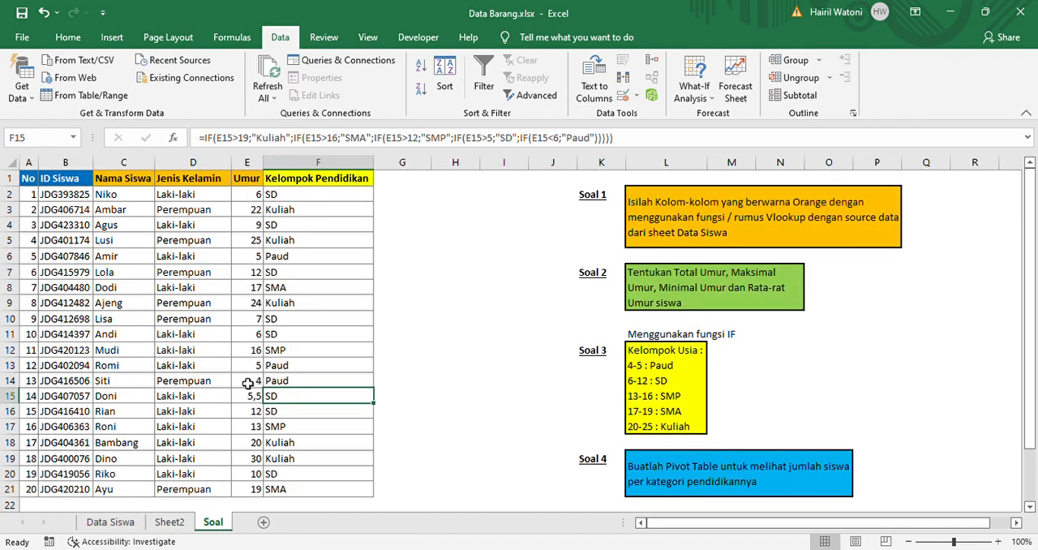
{"action": "left_click", "coordinate": [240, 304]}
{"action": "left_click", "coordinate": [259, 196]}
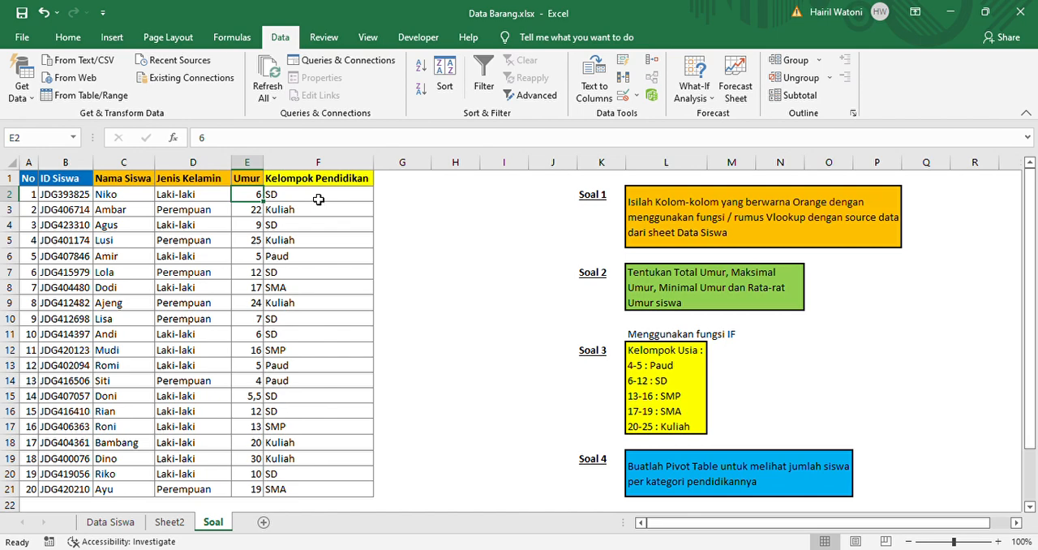
{"action": "left_click", "coordinate": [426, 256]}
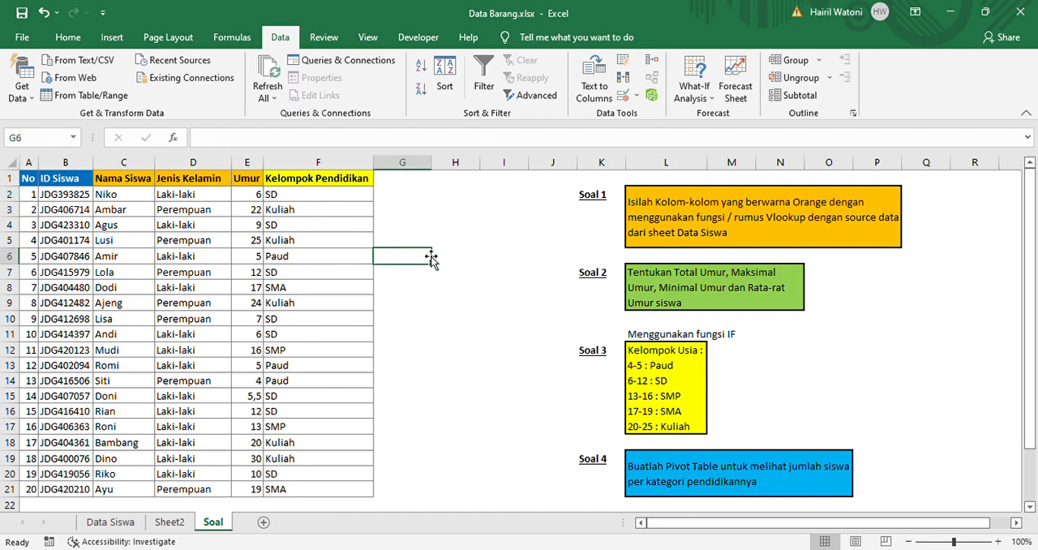
{"action": "left_click", "coordinate": [503, 272]}
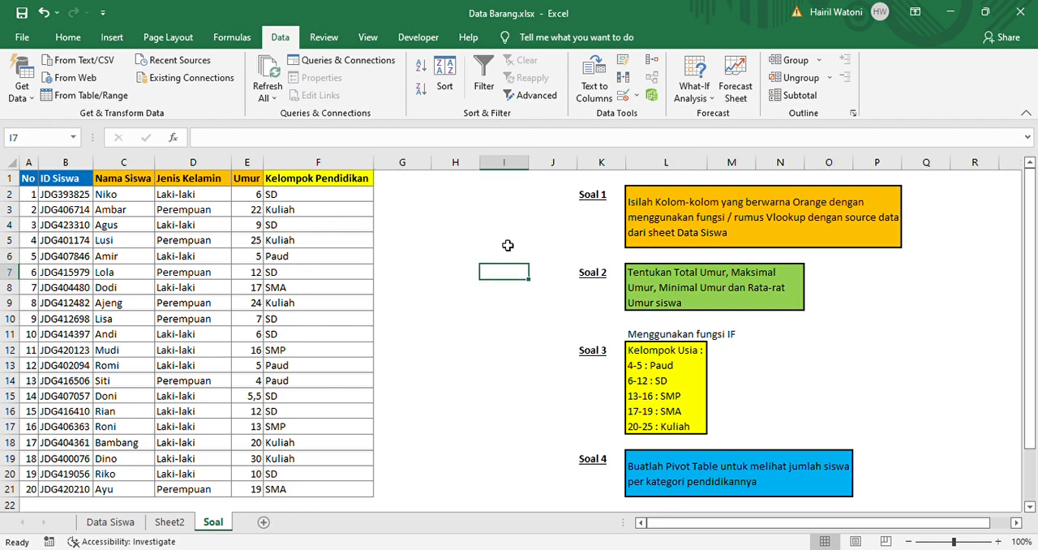
{"action": "left_click", "coordinate": [502, 197]}
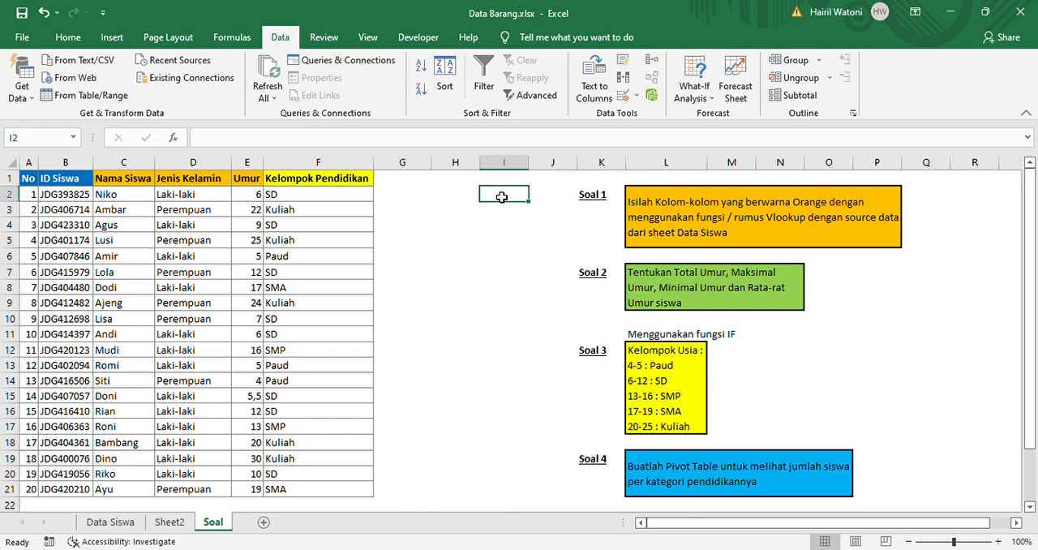